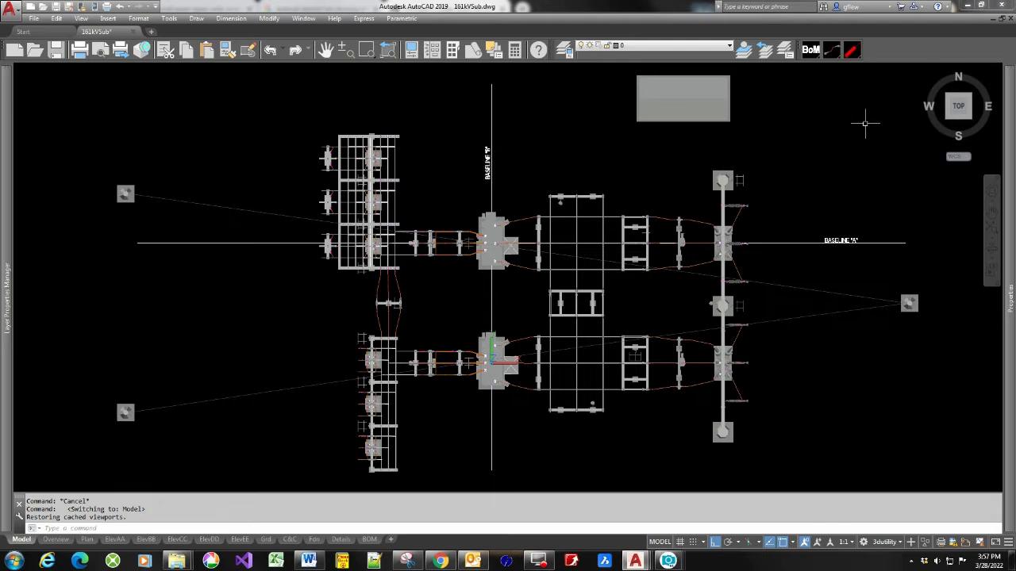
View the whole substation model in an isometric 3D view and return to the top view.
click(927, 73)
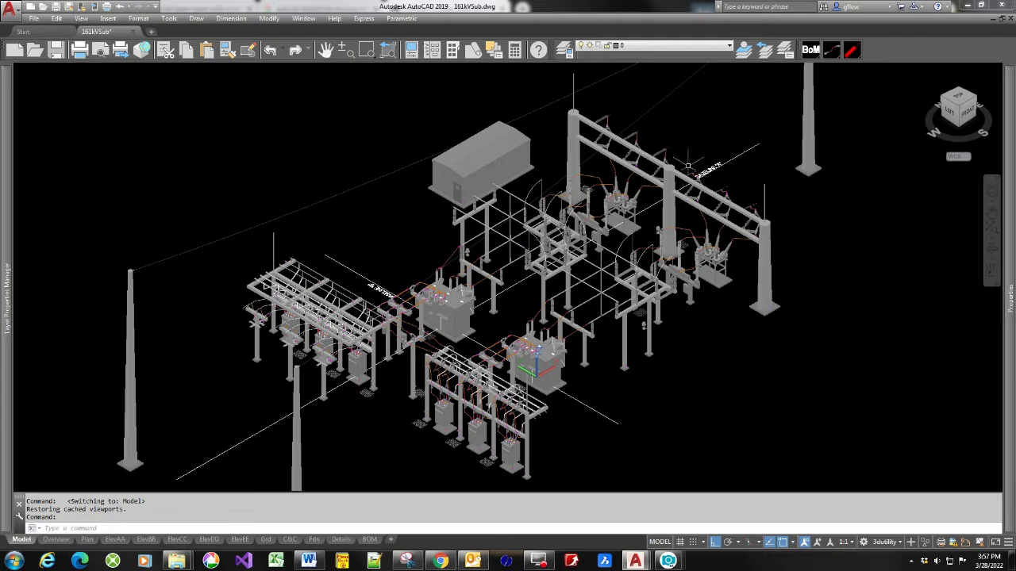
key(Return)
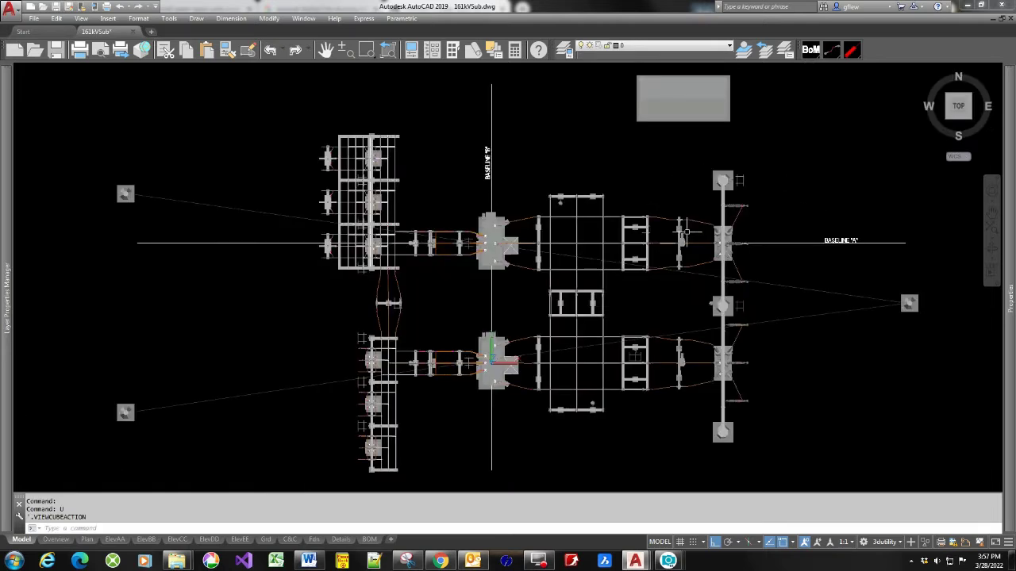
mouse_move(680, 235)
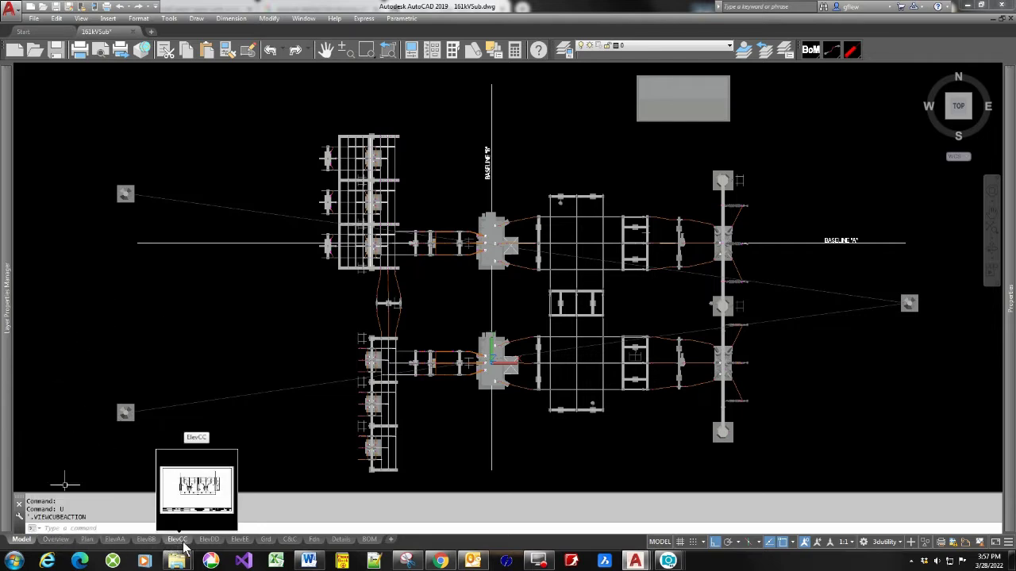
Open the Overview layout and examine its title block and the 3D substation view.
mouse_move(209, 541)
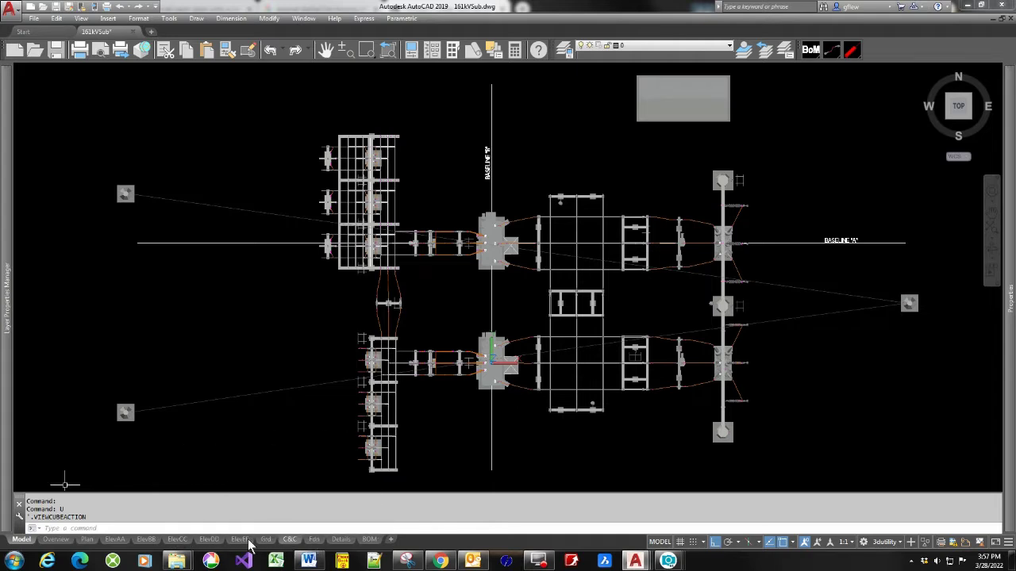
mouse_move(87, 541)
mouse_move(58, 544)
click(56, 542)
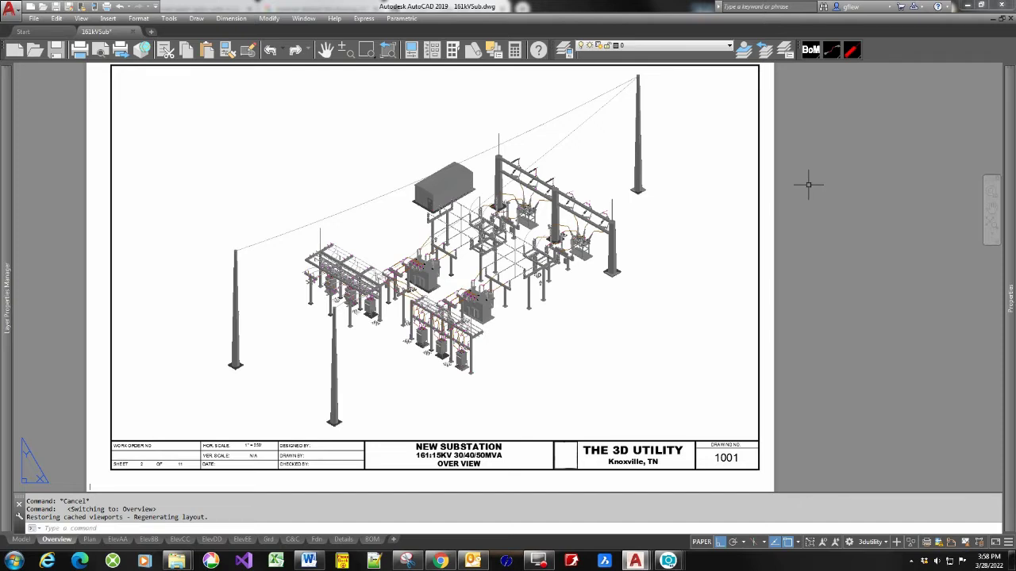
click(109, 403)
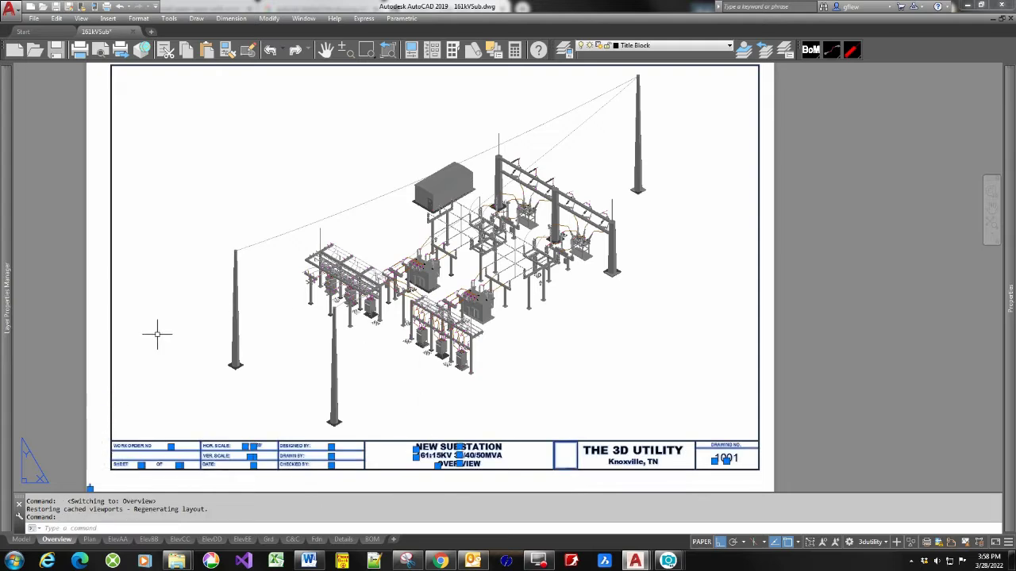
key(Escape)
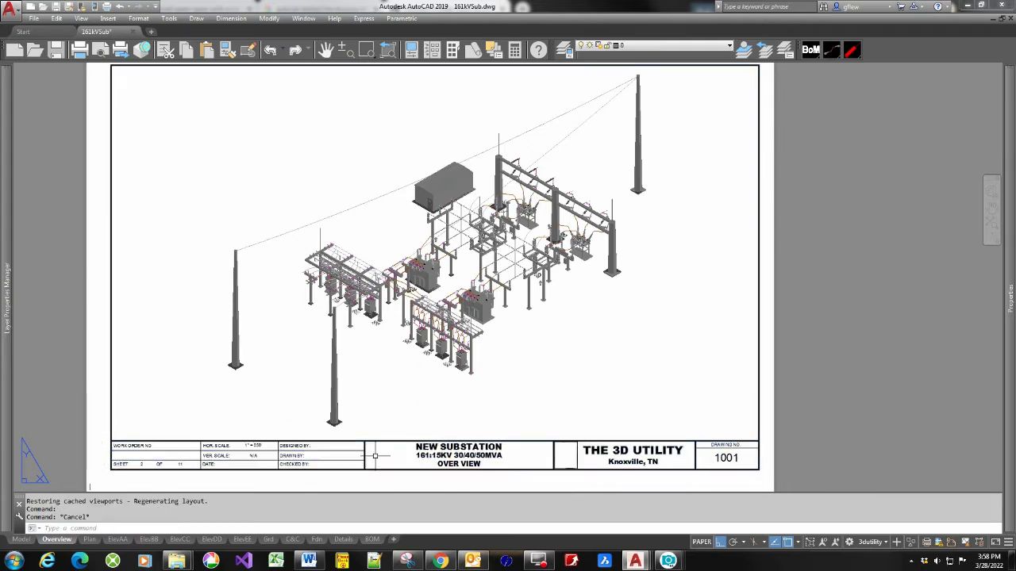
click(424, 274)
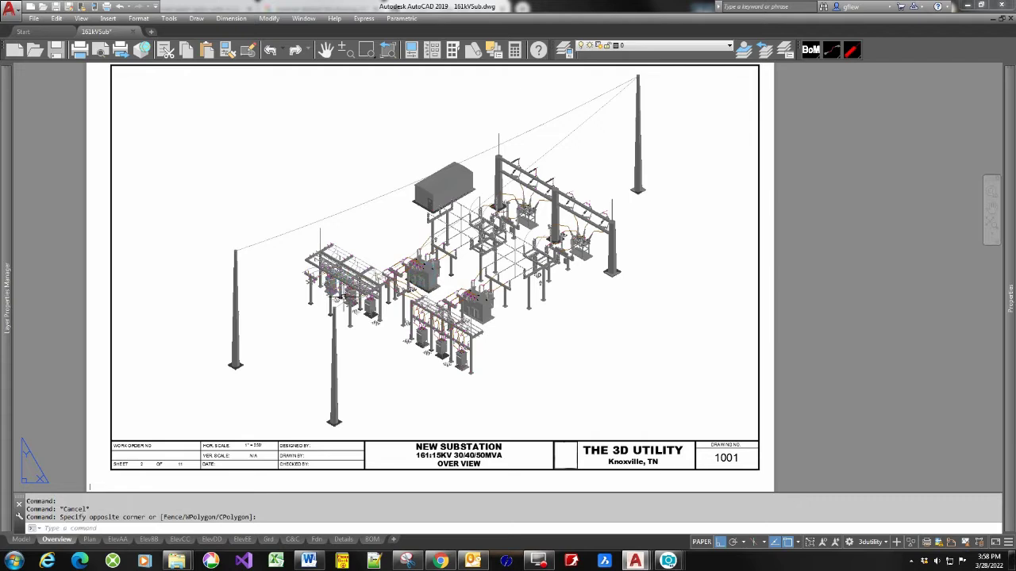
click(501, 347)
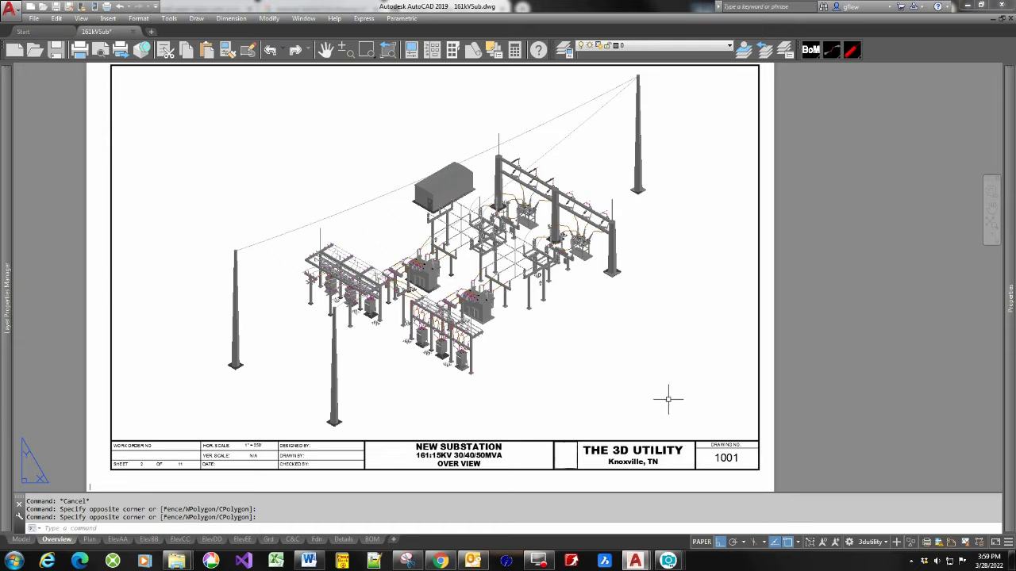
Activate model space inside the Overview layout's viewport to examine its extent, and return to paper space.
click(701, 543)
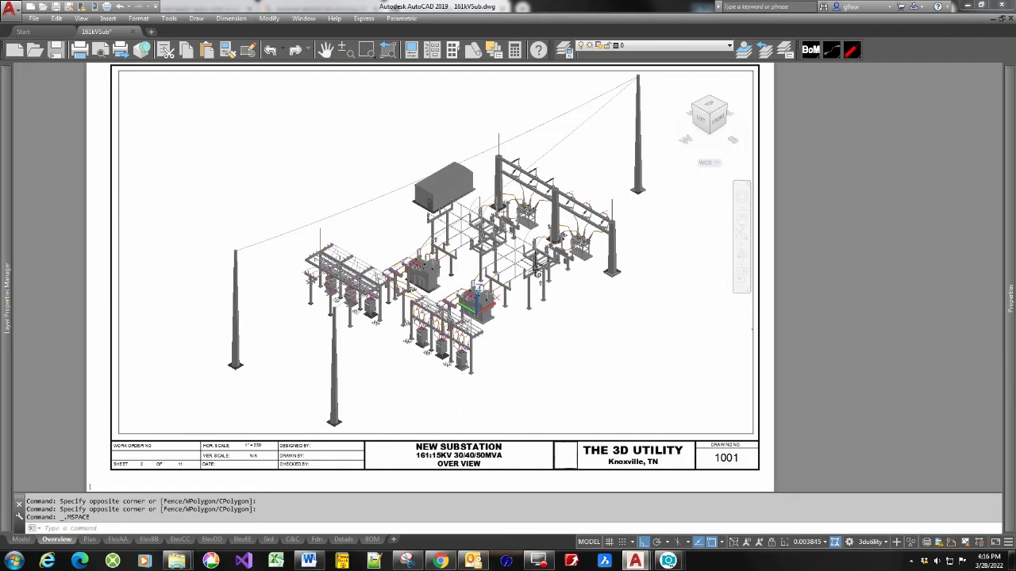
mouse_move(497, 271)
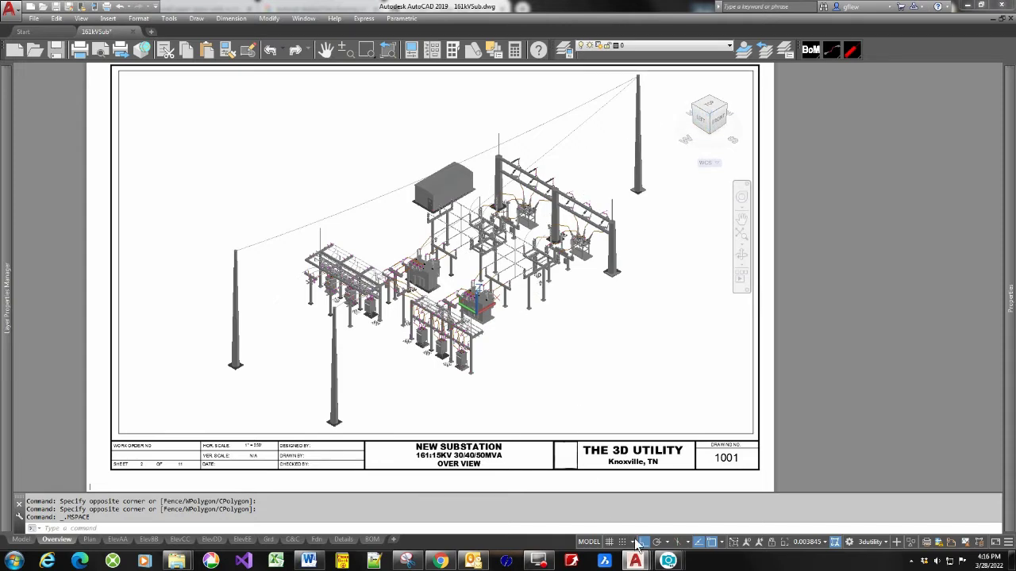
click(602, 543)
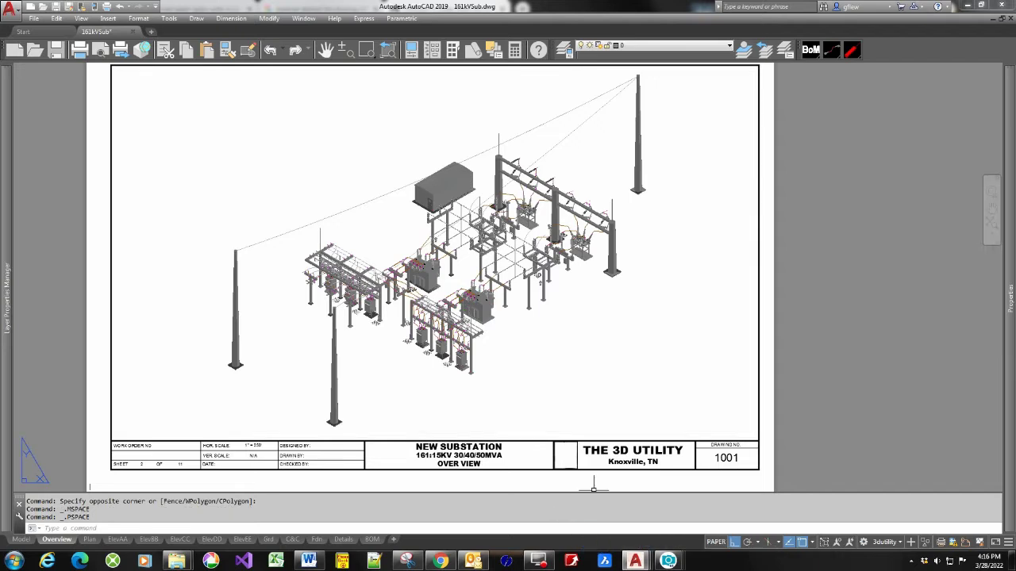
Open the Plan layout and examine its title block, leaving nothing selected.
click(85, 540)
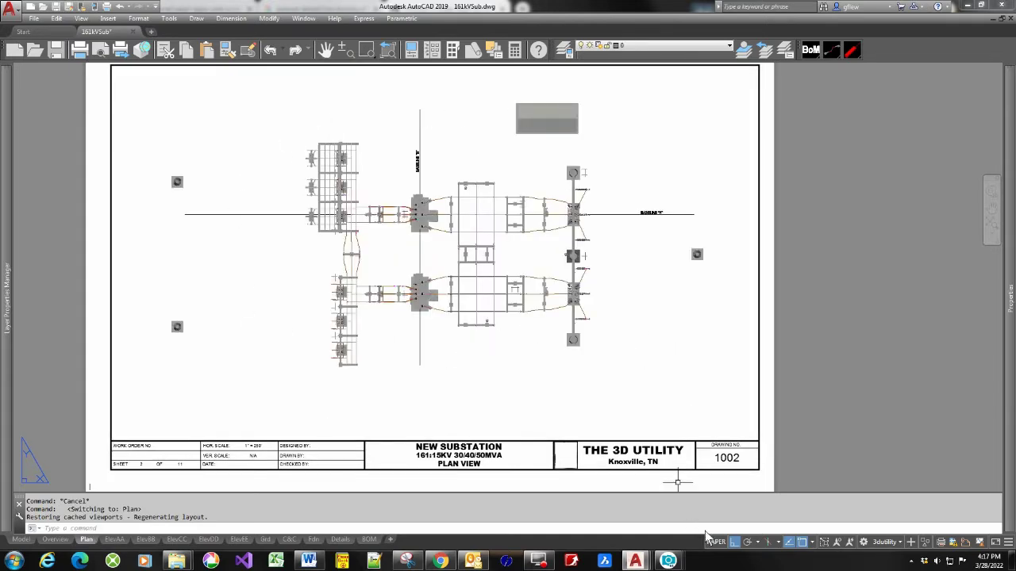
click(733, 474)
key(Escape)
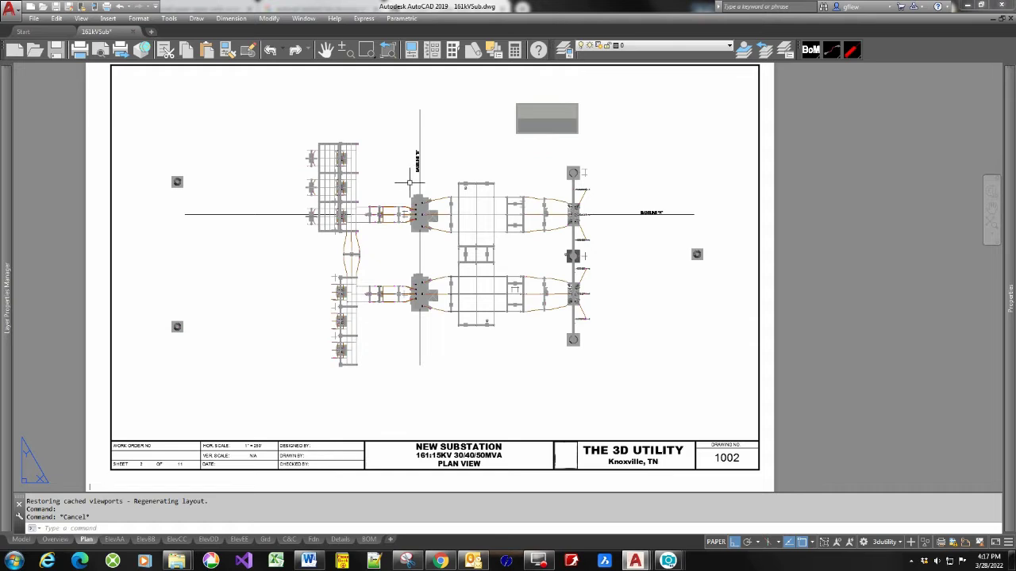
Activate model space in the Plan layout's viewport and widen the VP Freeze column of the layer list.
click(715, 542)
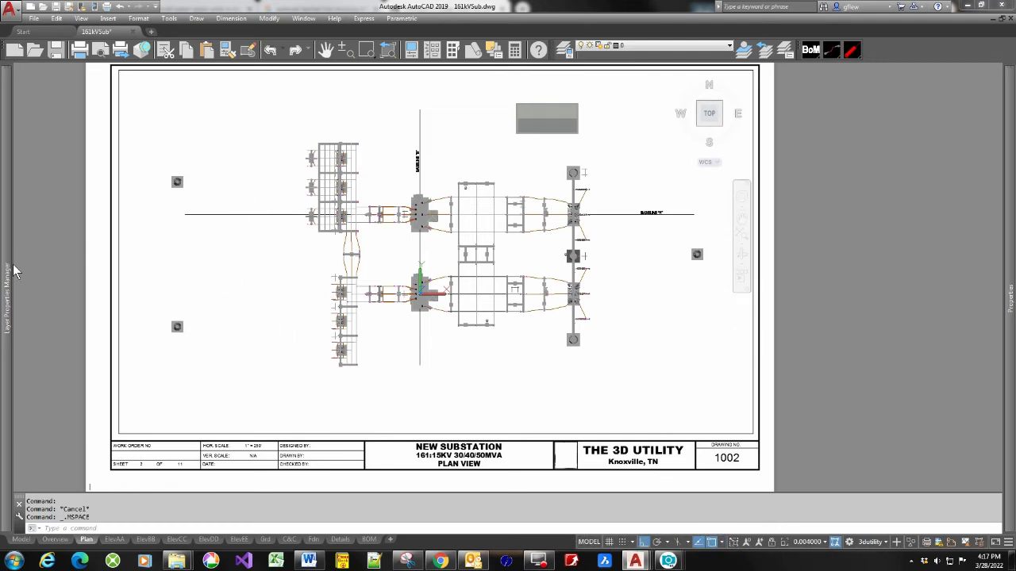
mouse_move(6, 276)
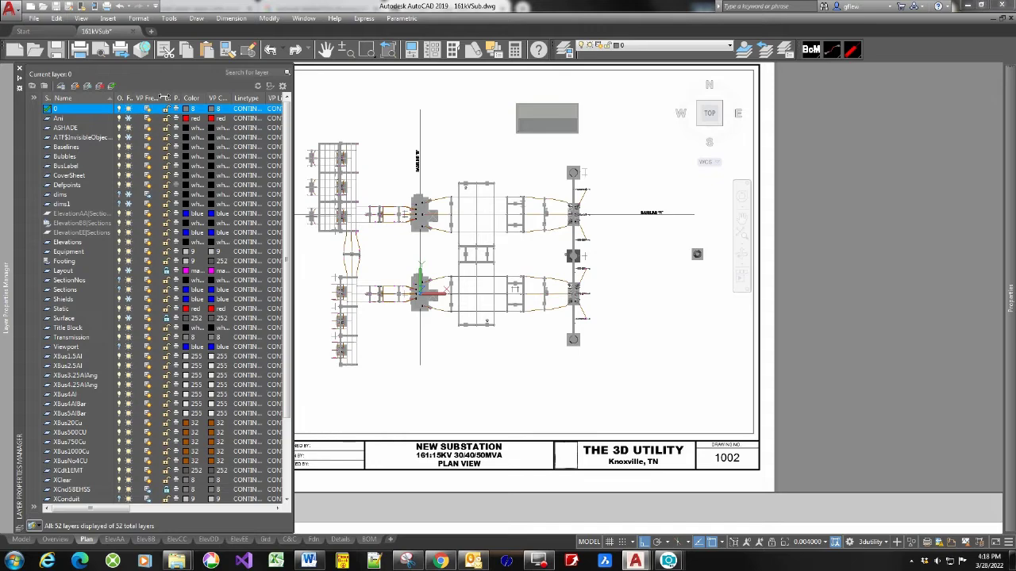
drag(161, 97, 176, 97)
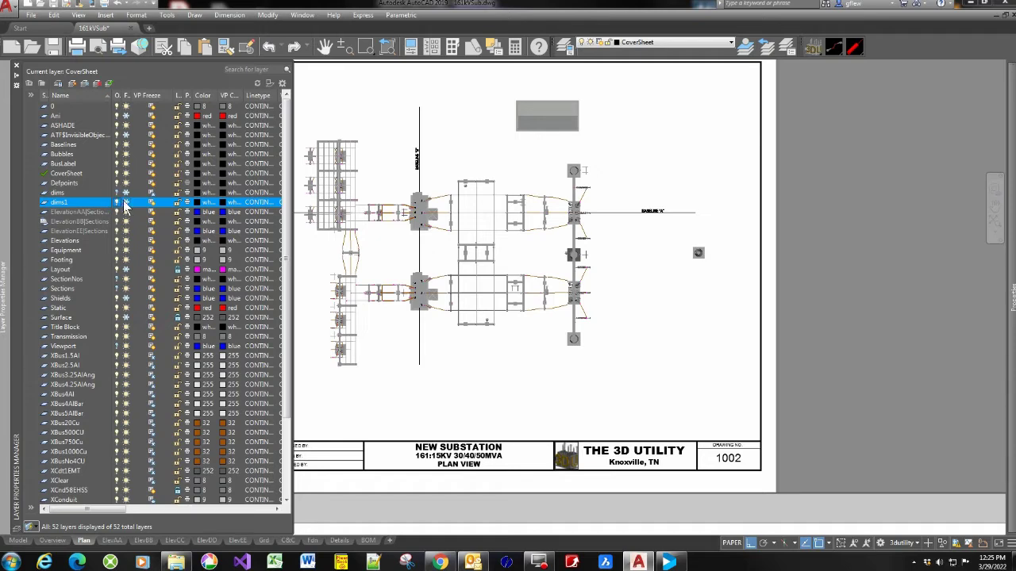
Thaw the dims1 layer to display the dimensions on the Plan layout, and review the layer list's viewport freeze settings.
click(125, 204)
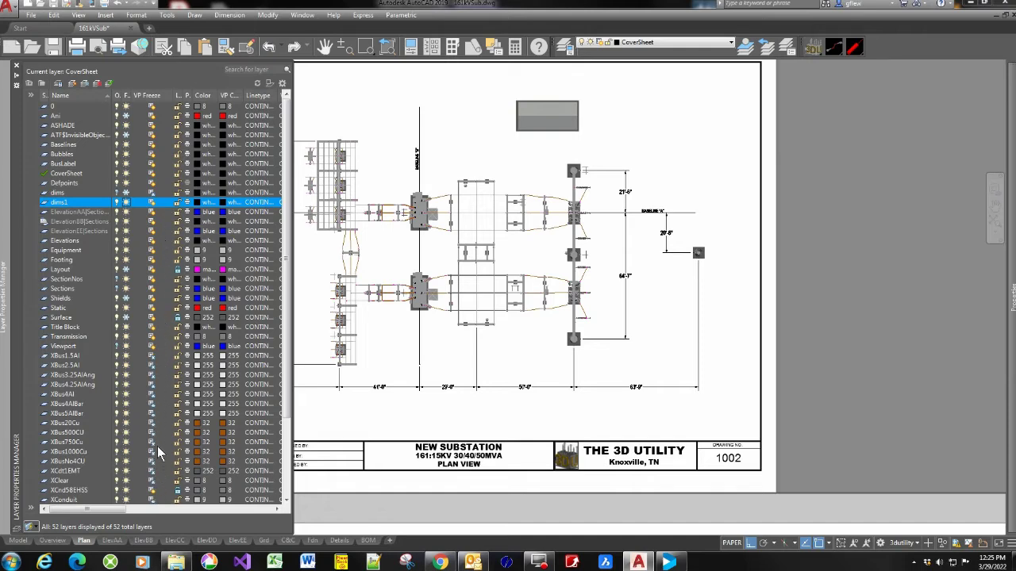
scroll(159, 461, down, 3)
scroll(159, 469, down, 3)
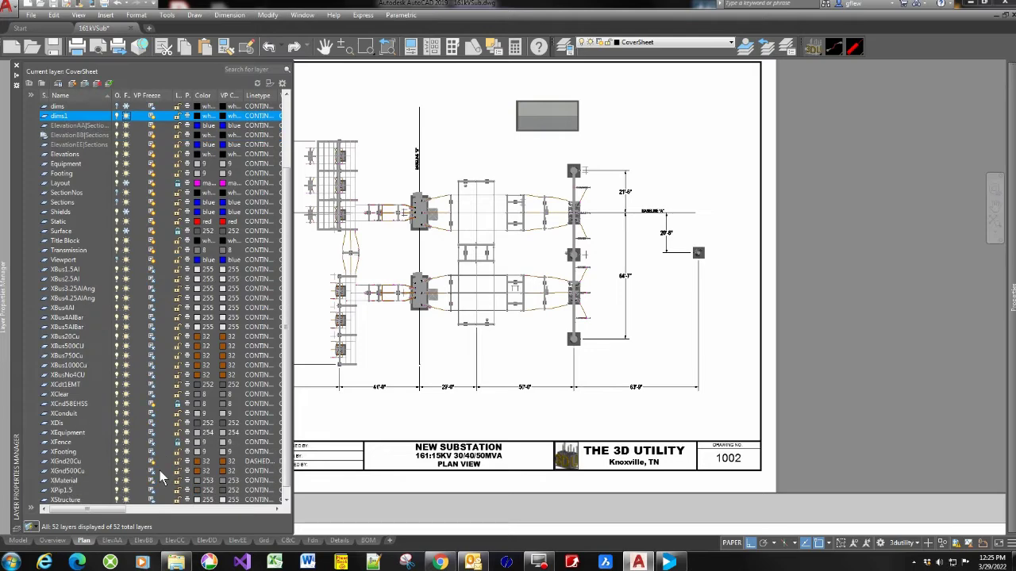
scroll(163, 444, up, 5)
scroll(163, 432, up, 2)
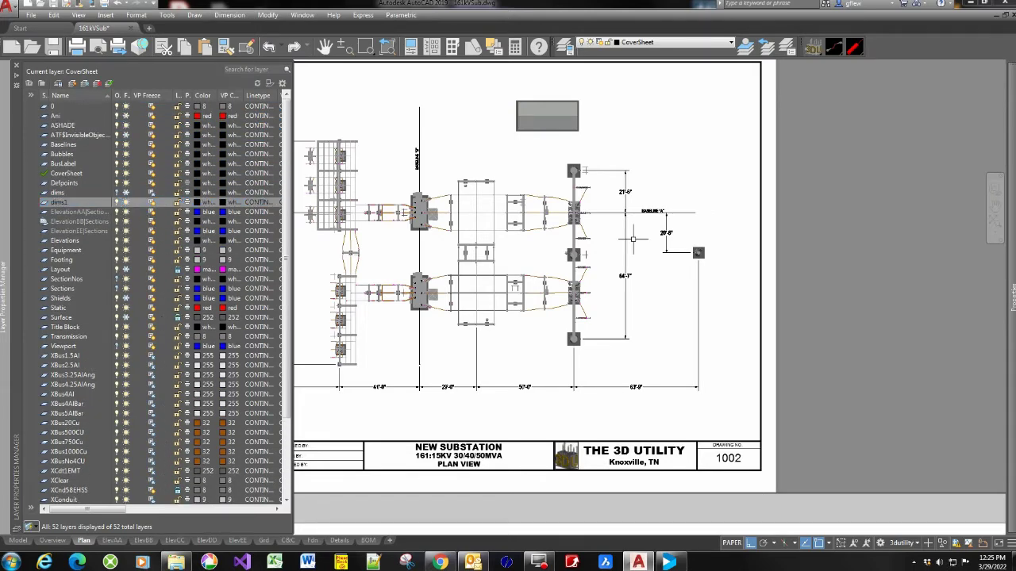
click(897, 231)
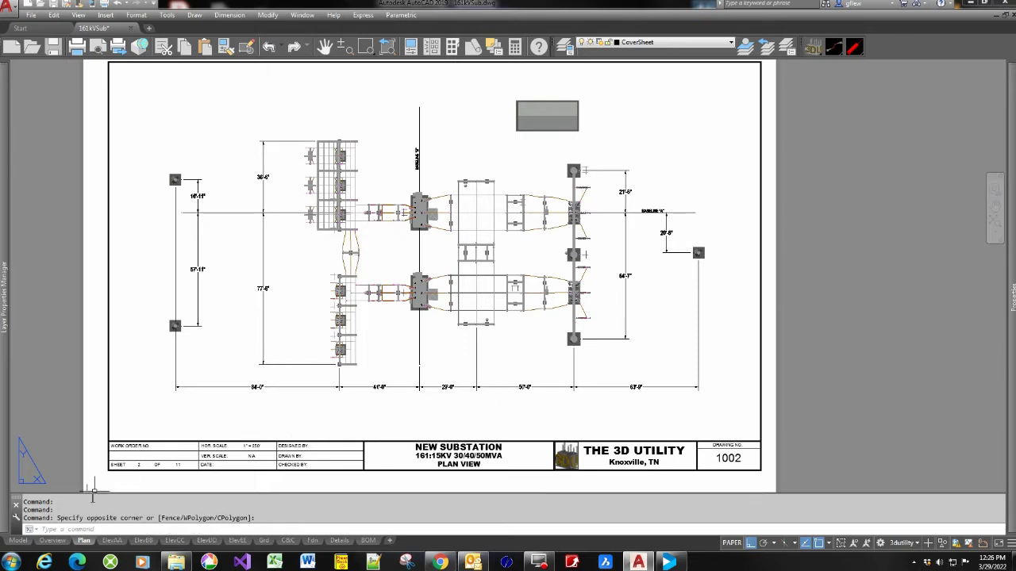
Open the Sections Tool from the ElevAA layout, examine the section boundaries in the model, and close the tool.
click(111, 541)
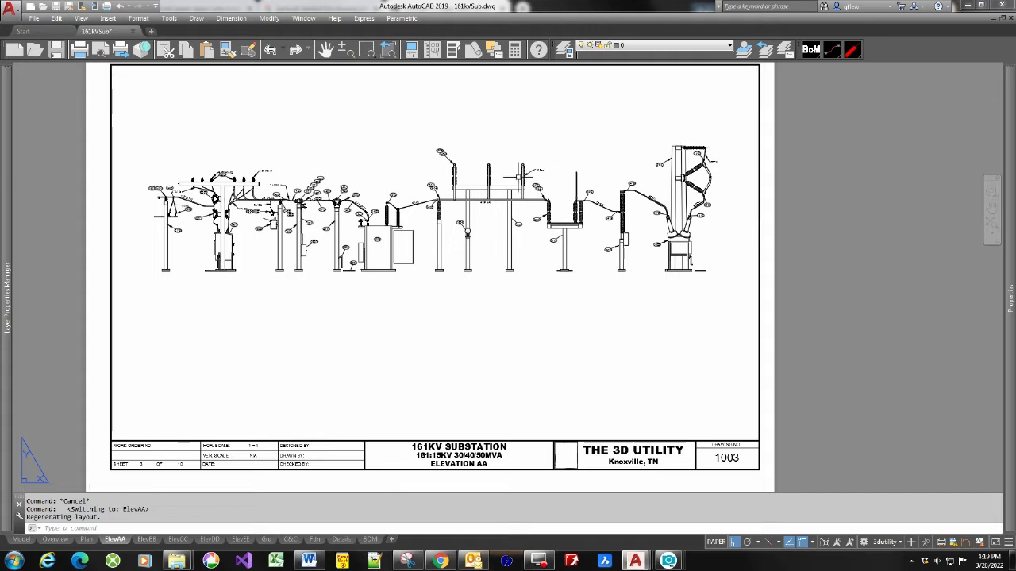
click(811, 49)
click(811, 93)
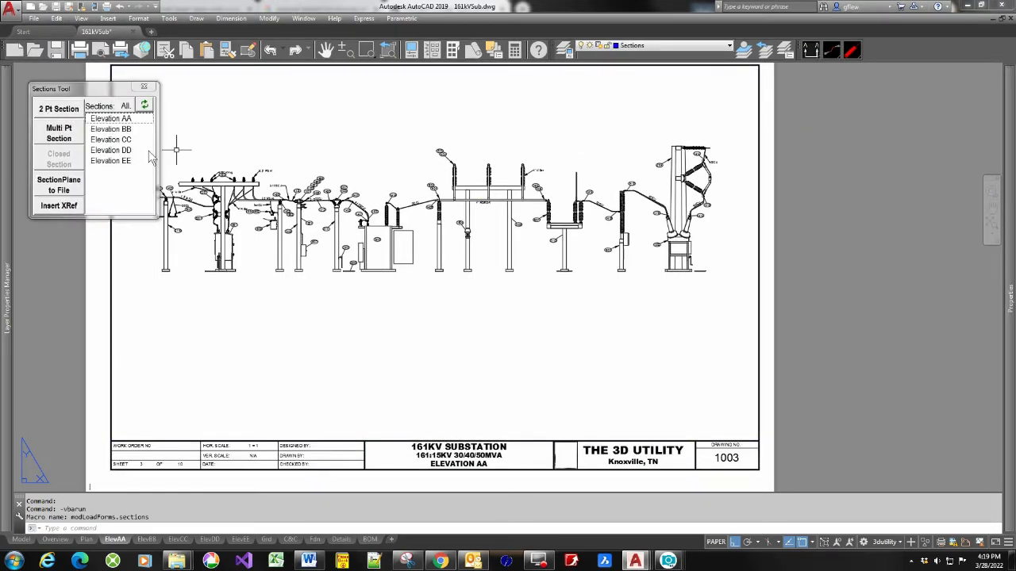
click(23, 541)
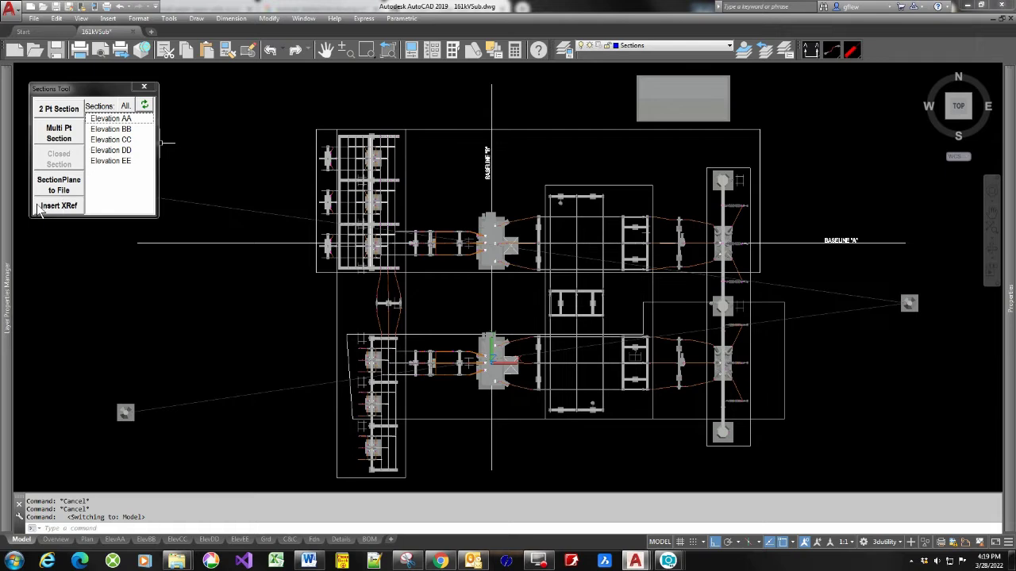
click(142, 108)
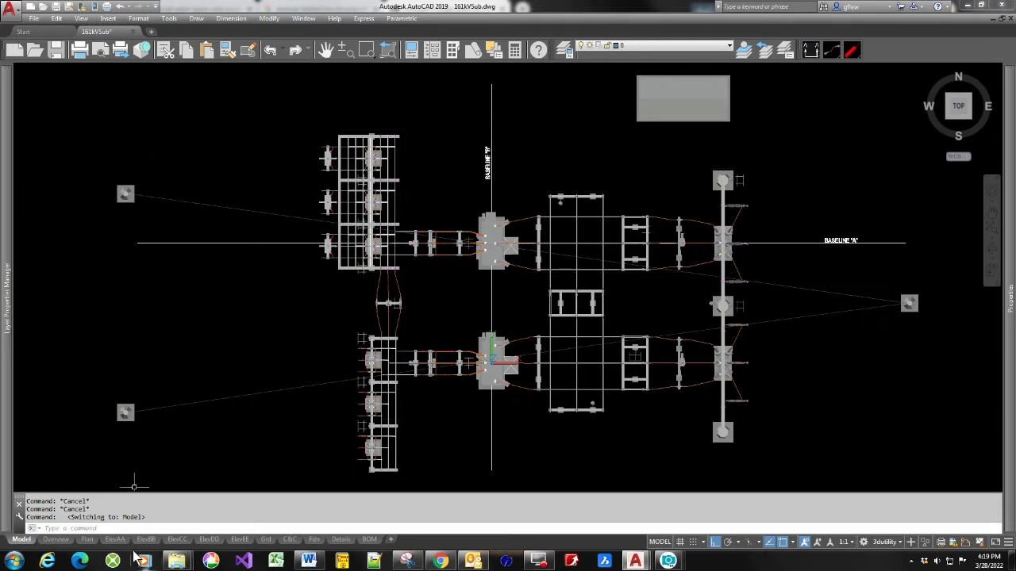
Return to the ElevAA layout and inspect the properties of the elevation drawing, leaving it deselected.
mouse_move(121, 543)
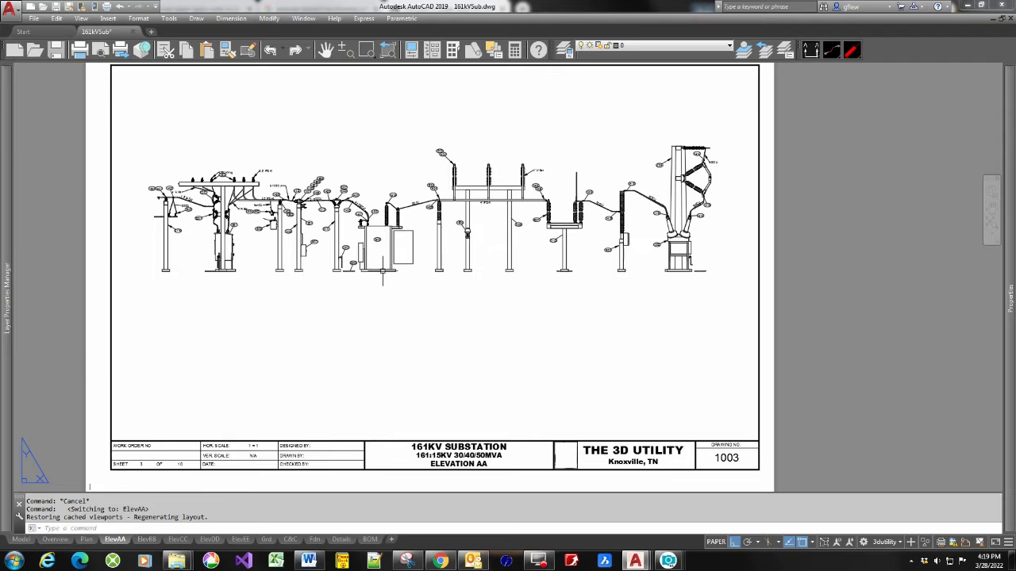
click(383, 267)
mouse_move(1013, 186)
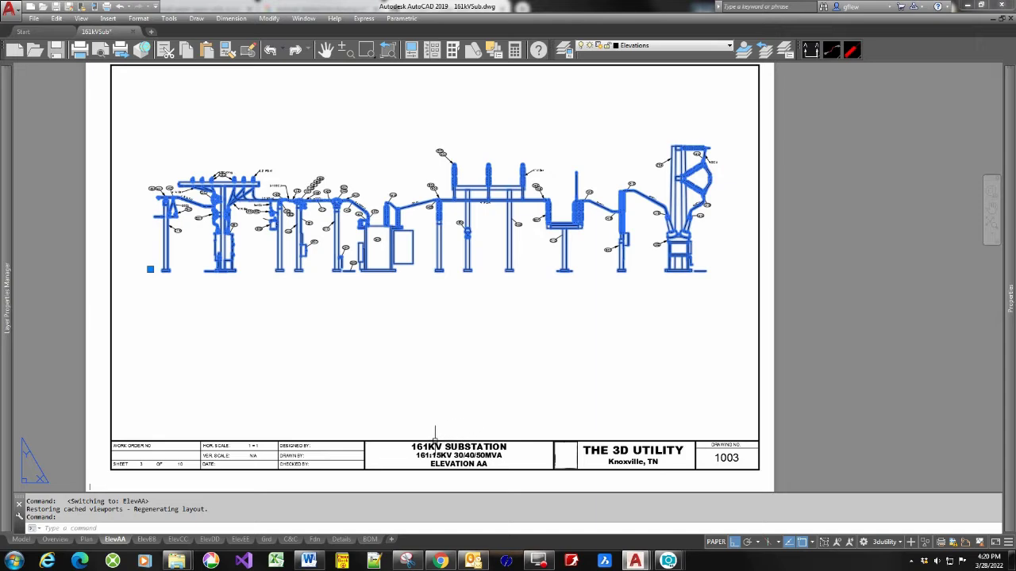
key(Escape)
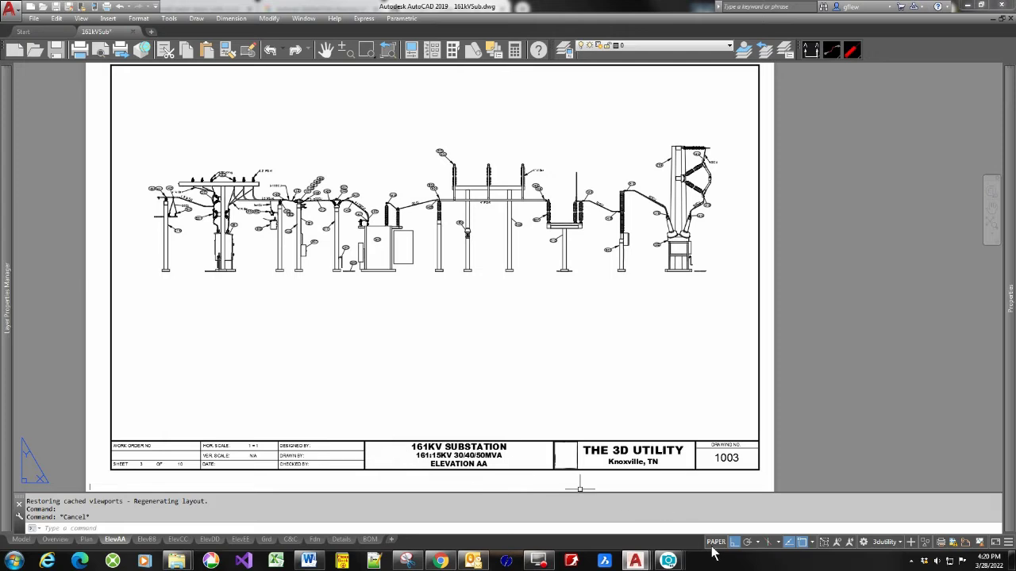
Thaw the dims layer to display the dimensions on the ElevAA layout.
mouse_move(8, 298)
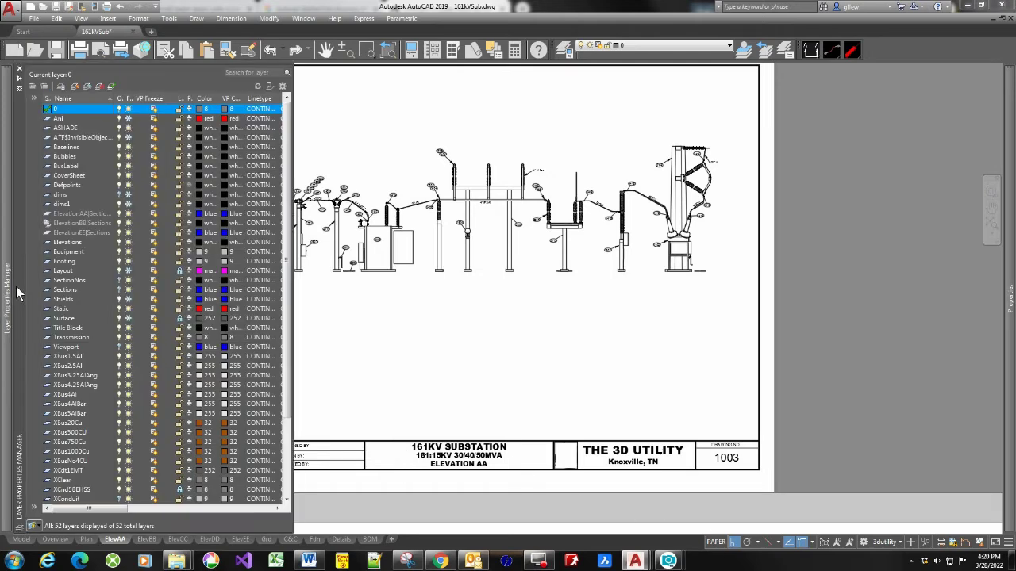
click(109, 195)
click(128, 195)
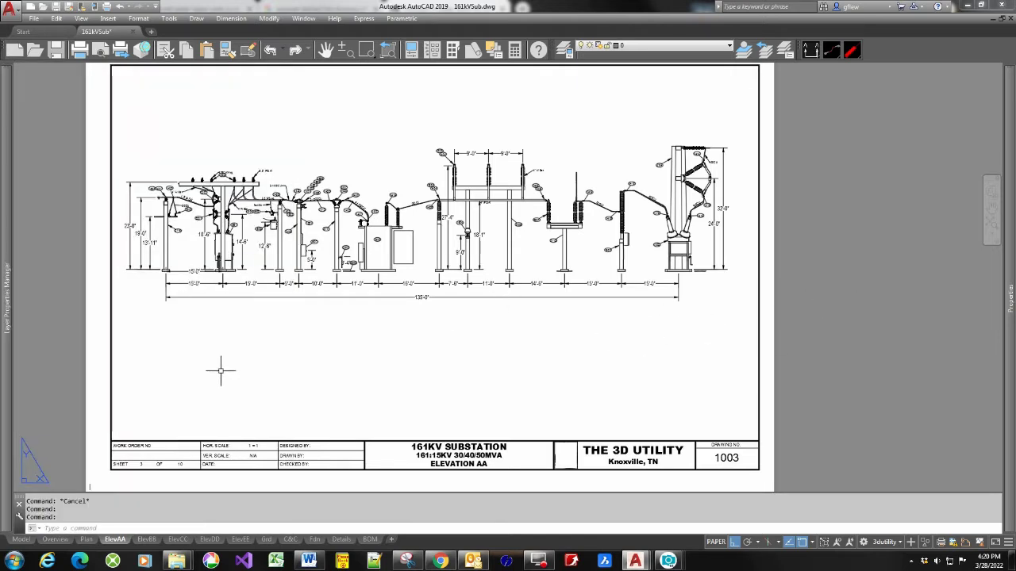
Review the elevation drawings on the ElevBB and ElevCC layouts and preview the ElevDD layout.
click(150, 540)
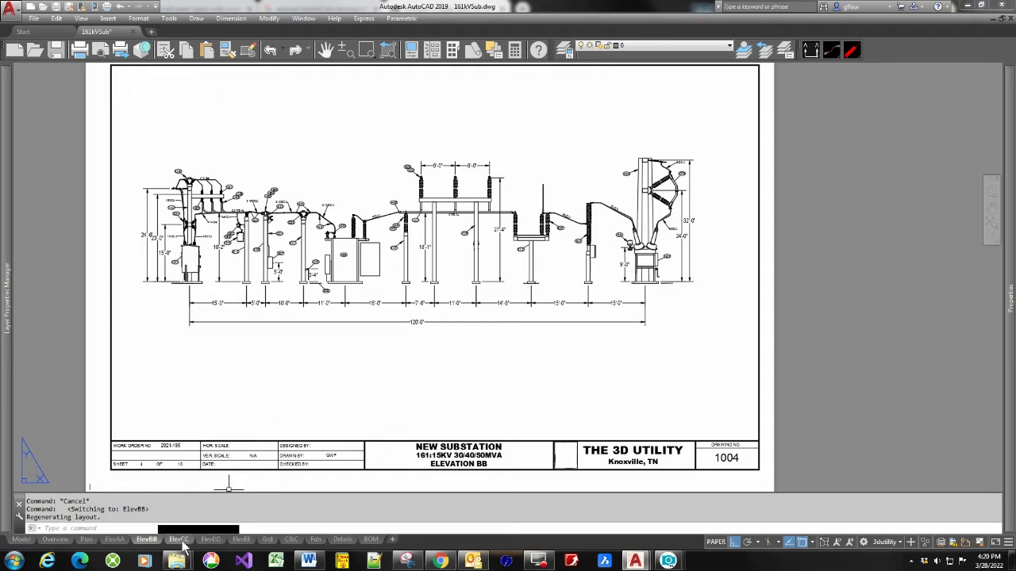
click(182, 539)
mouse_move(23, 323)
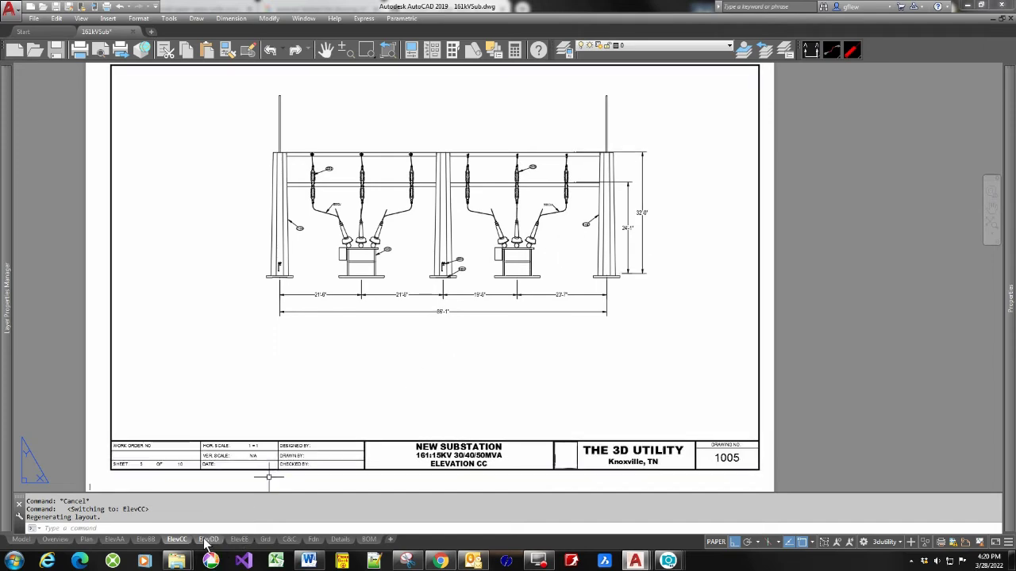
mouse_move(226, 544)
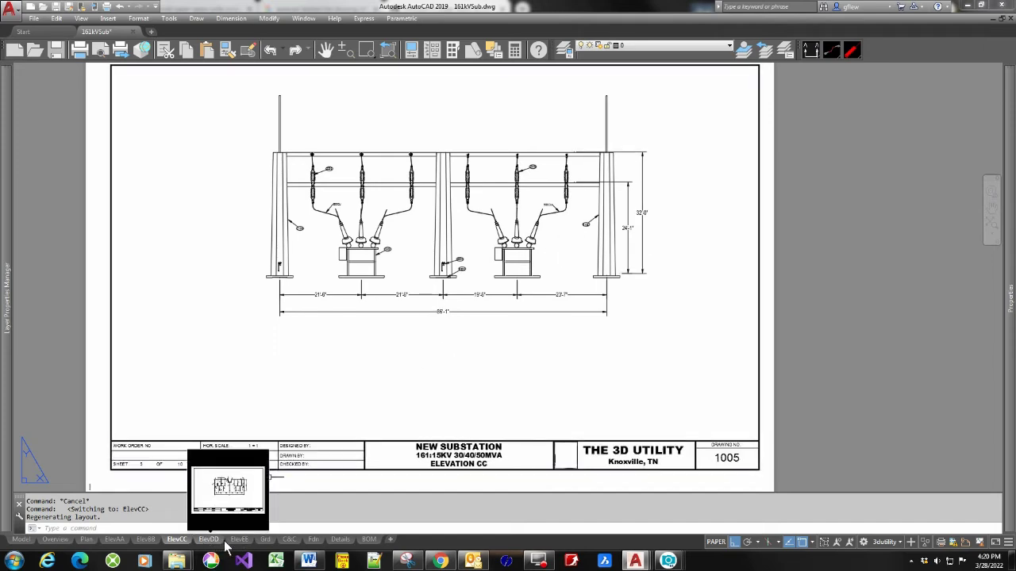
Open the Grd layout and activate model space inside its grounding plan viewport.
click(266, 541)
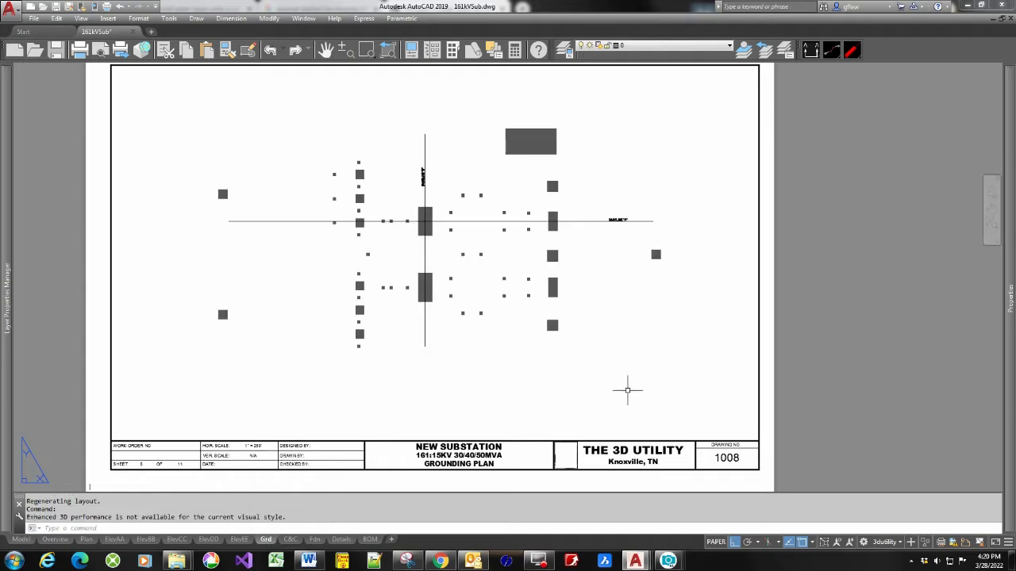
click(716, 543)
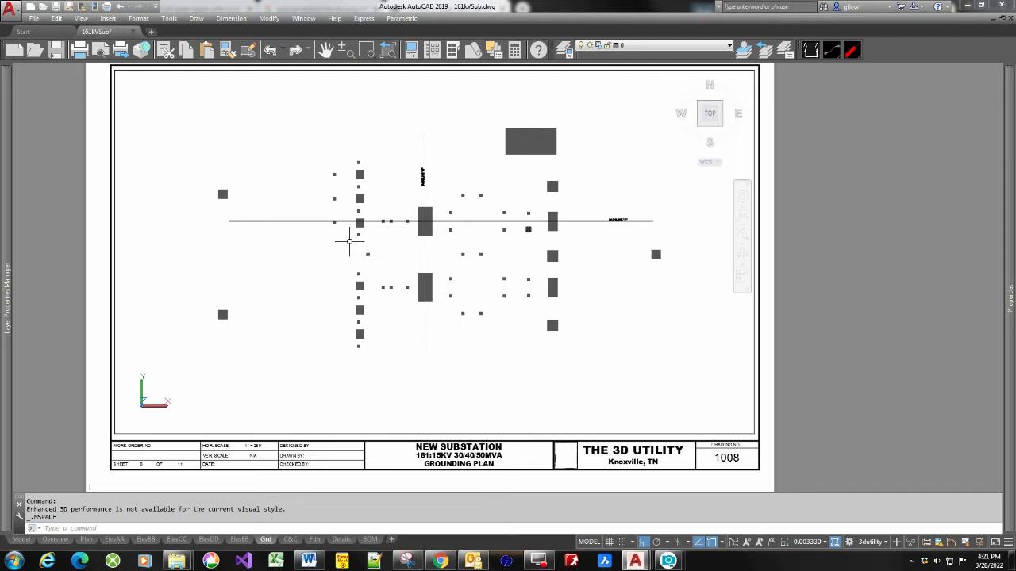
Turn on the XGnd20Cu and XGnd500Cu layers to display the ground grid conductors on the grounding plan.
mouse_move(6, 242)
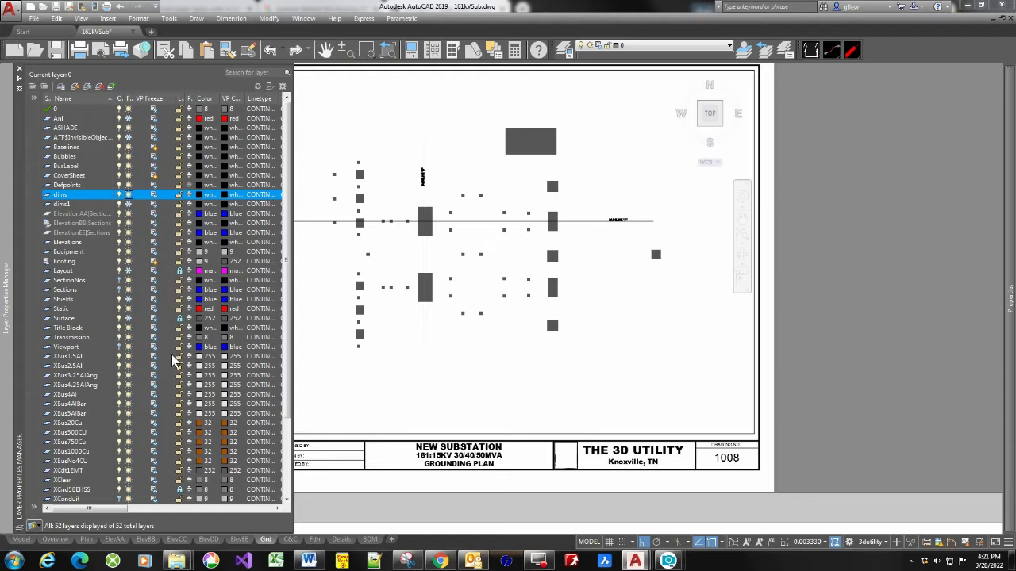
scroll(171, 357, down, 4)
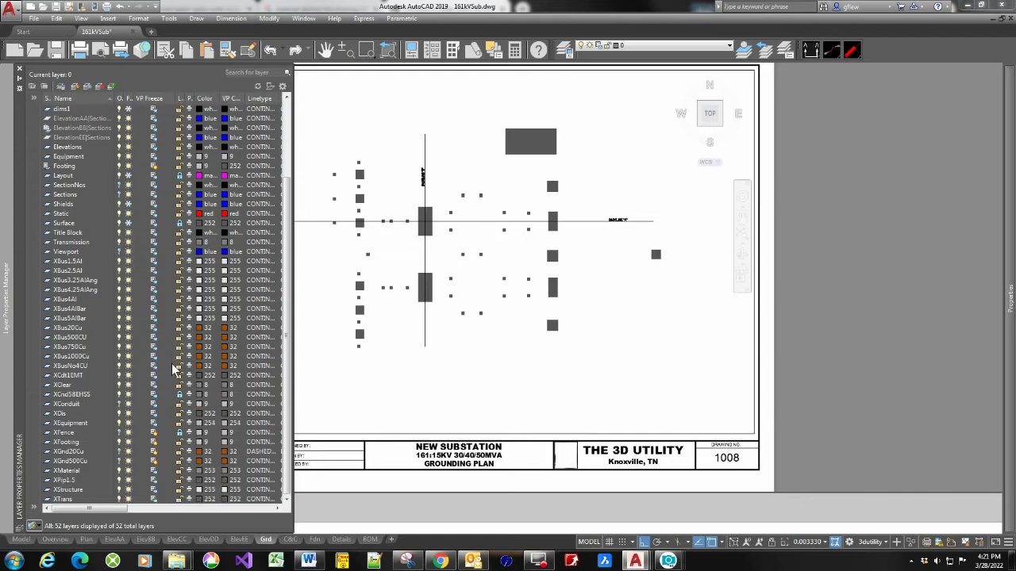
click(120, 452)
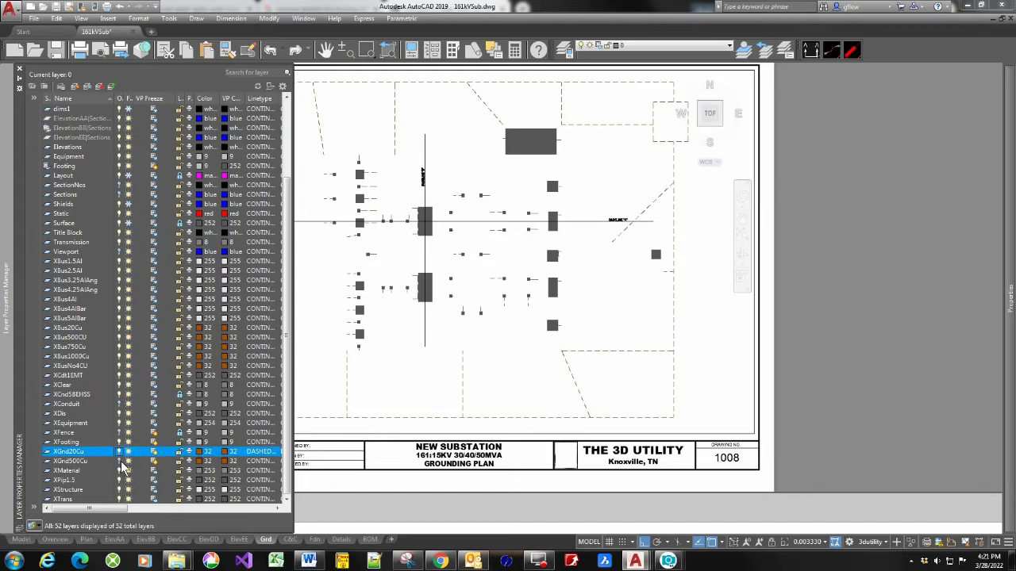
click(120, 461)
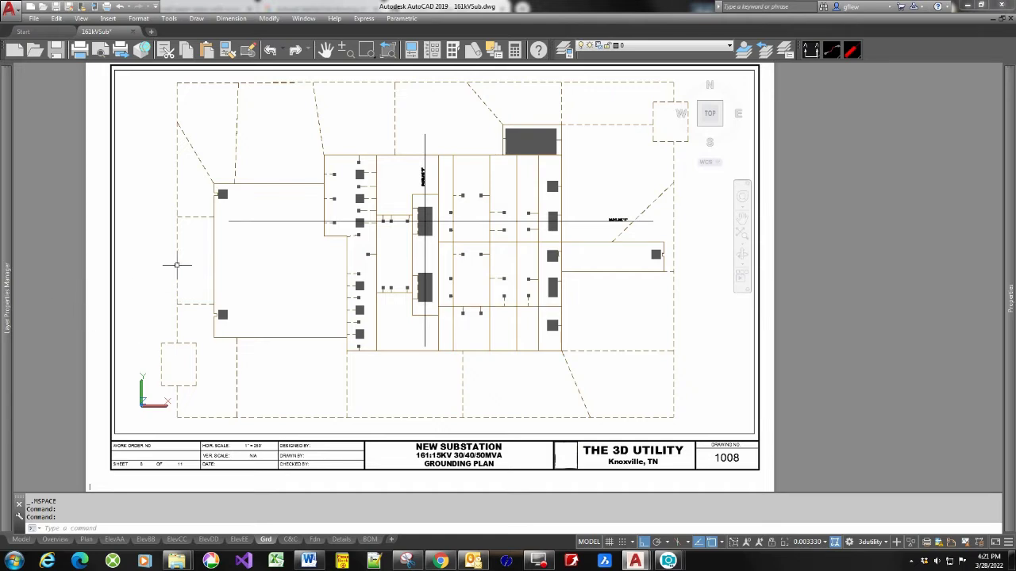
Turn on the XFence layer in the grounding plan and inspect the southwest gate by selecting it, leaving it deselected.
mouse_move(11, 285)
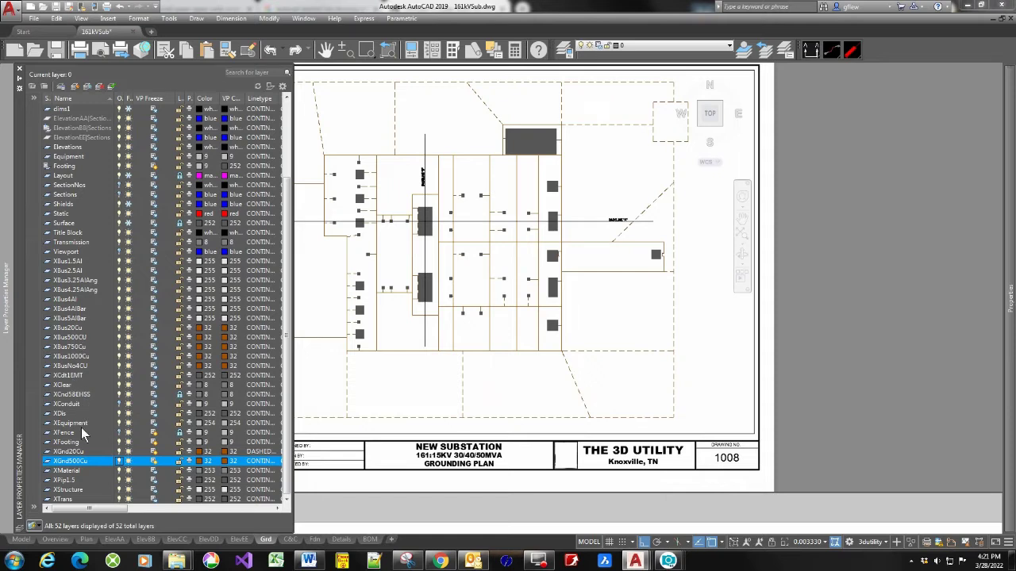
click(120, 434)
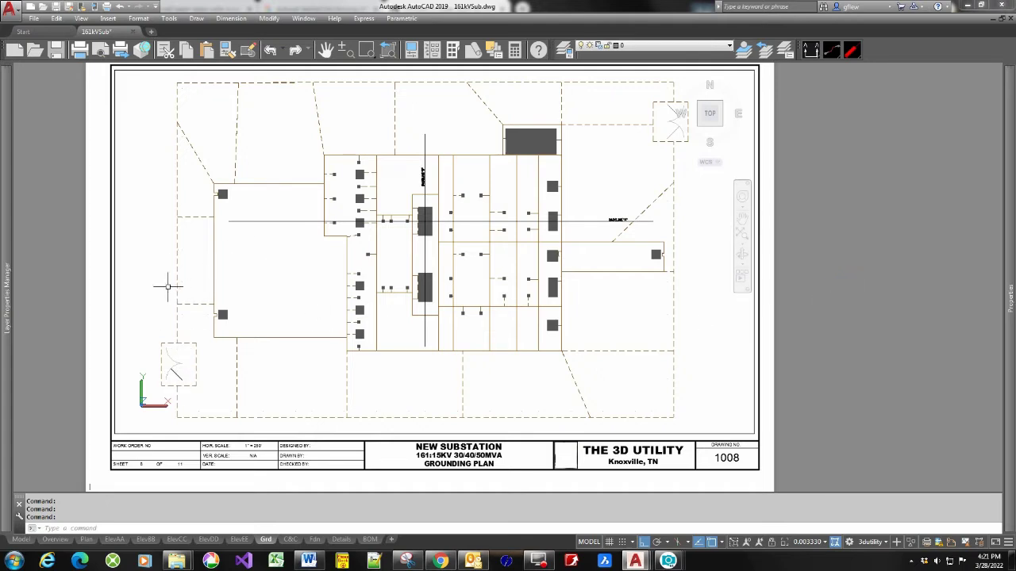
click(194, 216)
key(Escape)
click(176, 364)
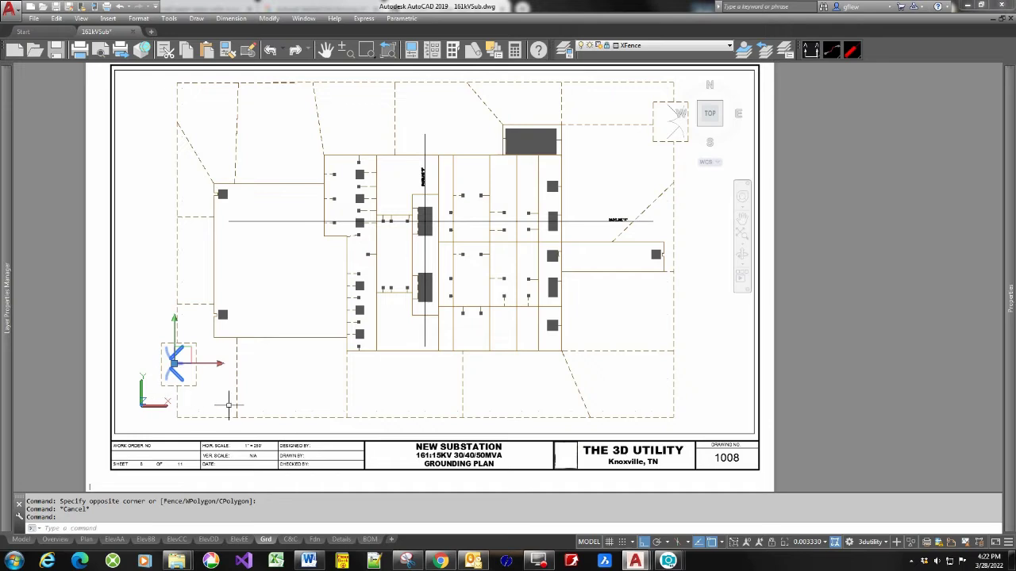
key(Escape)
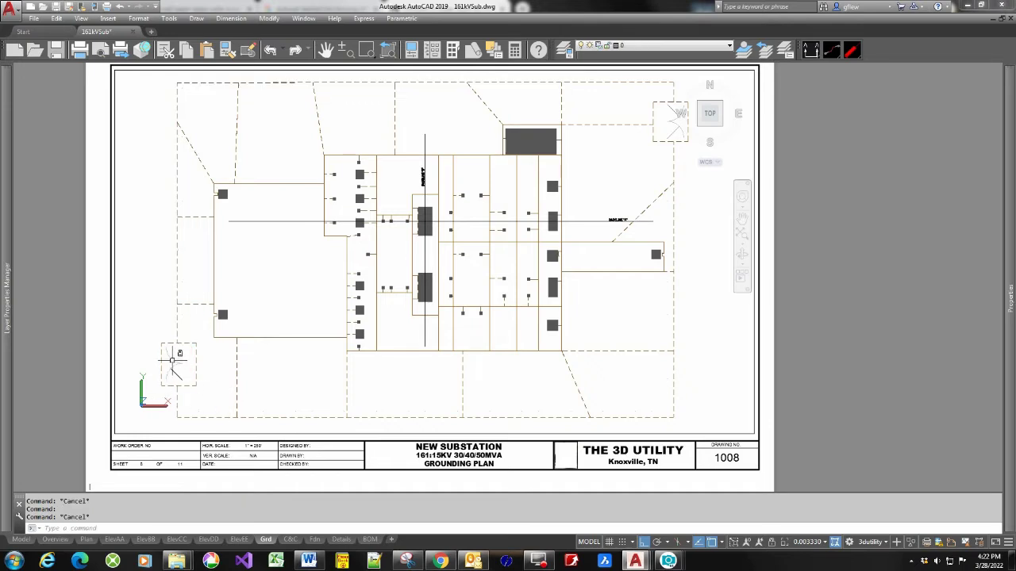
Open the C&C layout, activate model space in its viewport and turn on the XConduit layer.
click(292, 540)
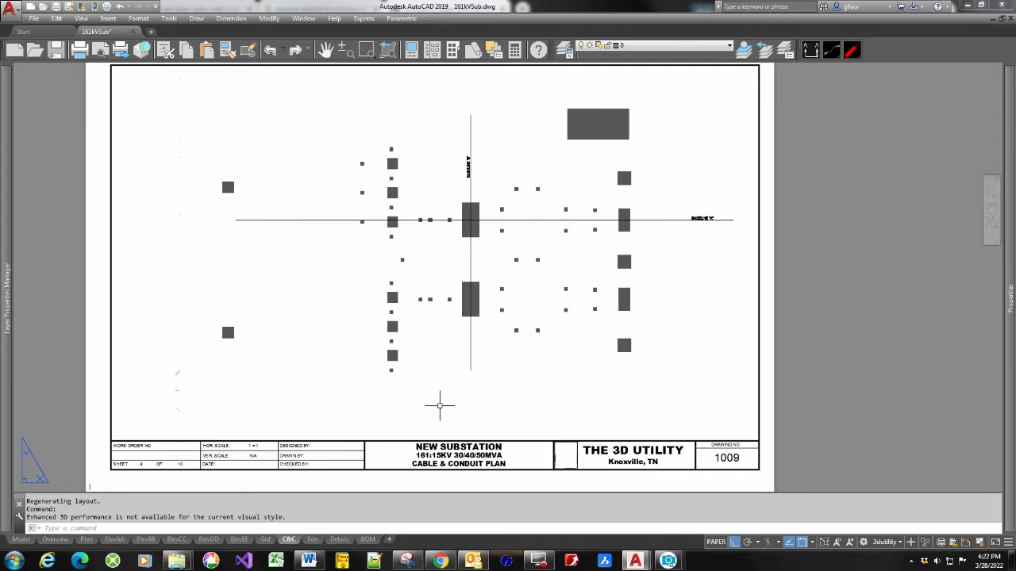
click(717, 543)
mouse_move(6, 230)
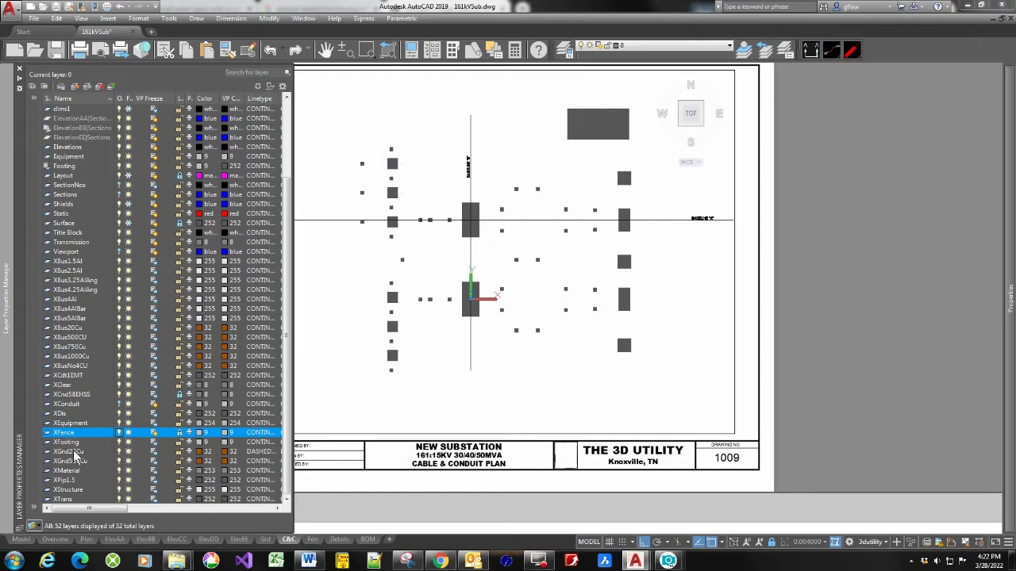
click(119, 404)
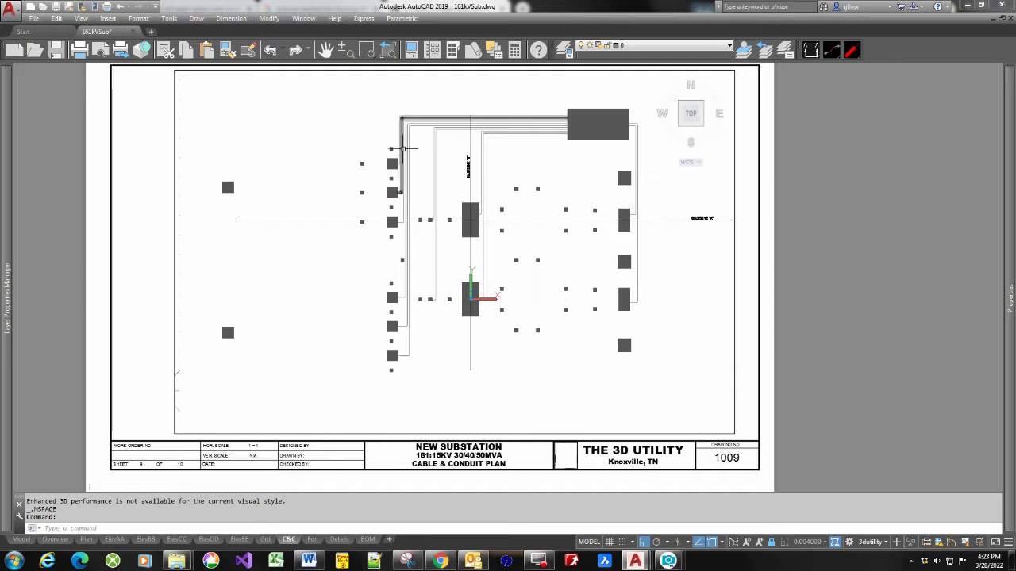
Open the Fdn layout, activate model space in its viewport and thaw the dims1 layer to display its foundation dimensions.
click(314, 539)
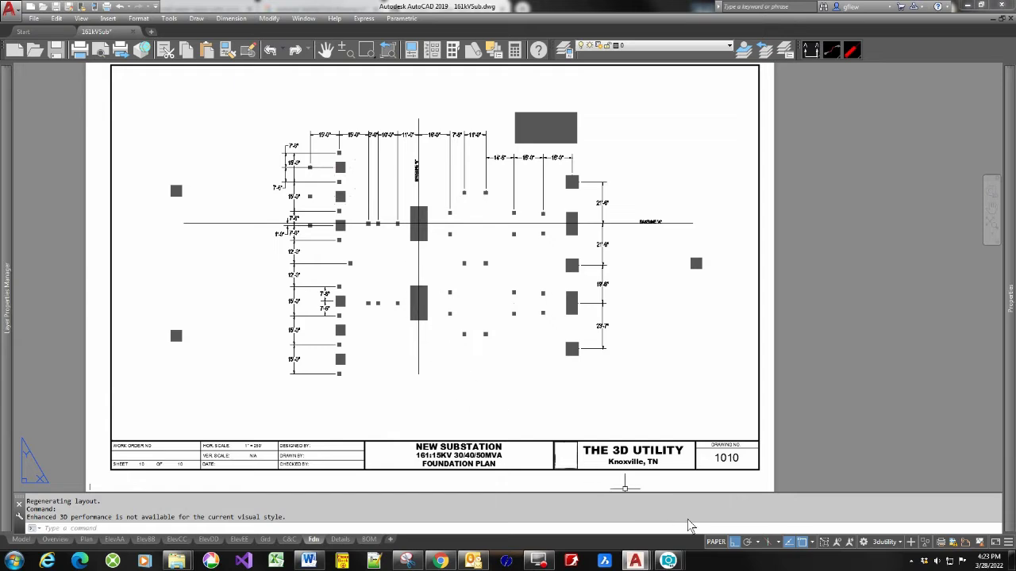
click(716, 543)
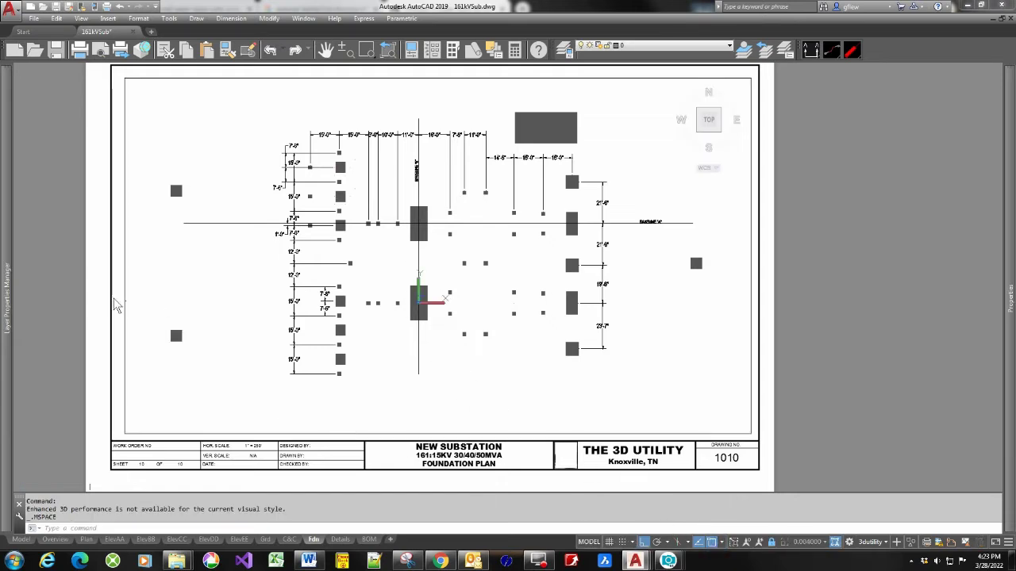
mouse_move(8, 284)
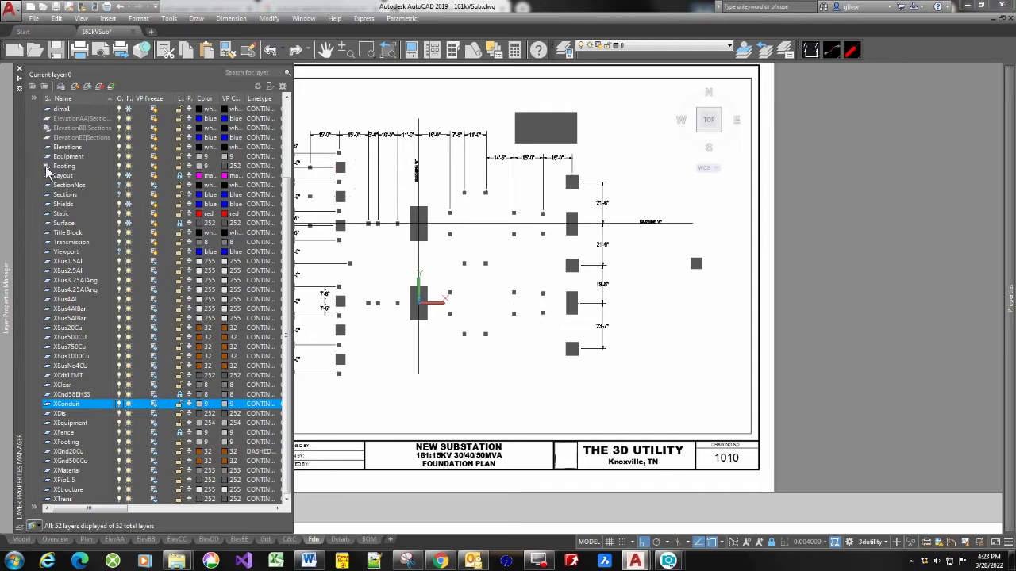
scroll(67, 173, up, 1)
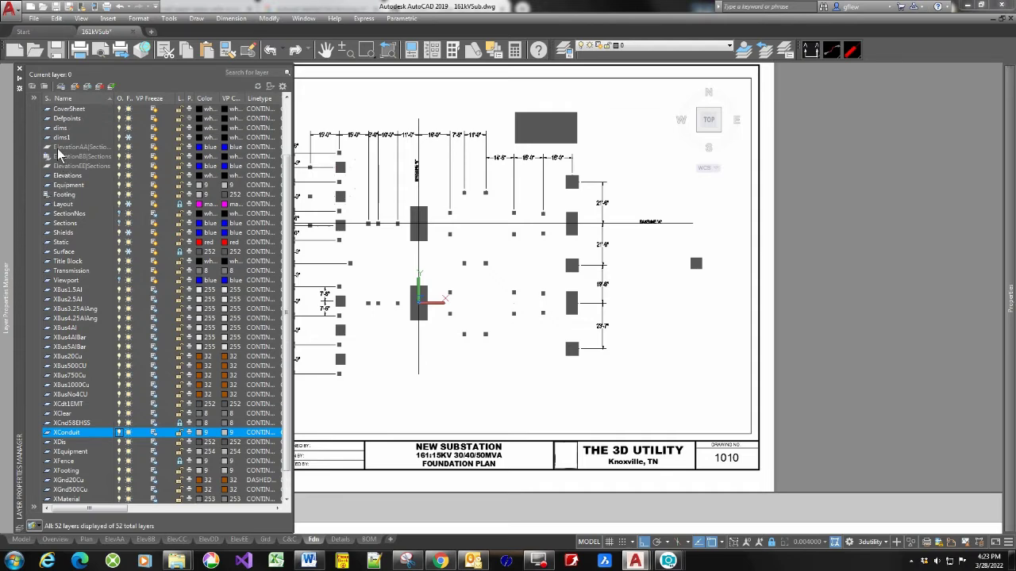
click(127, 139)
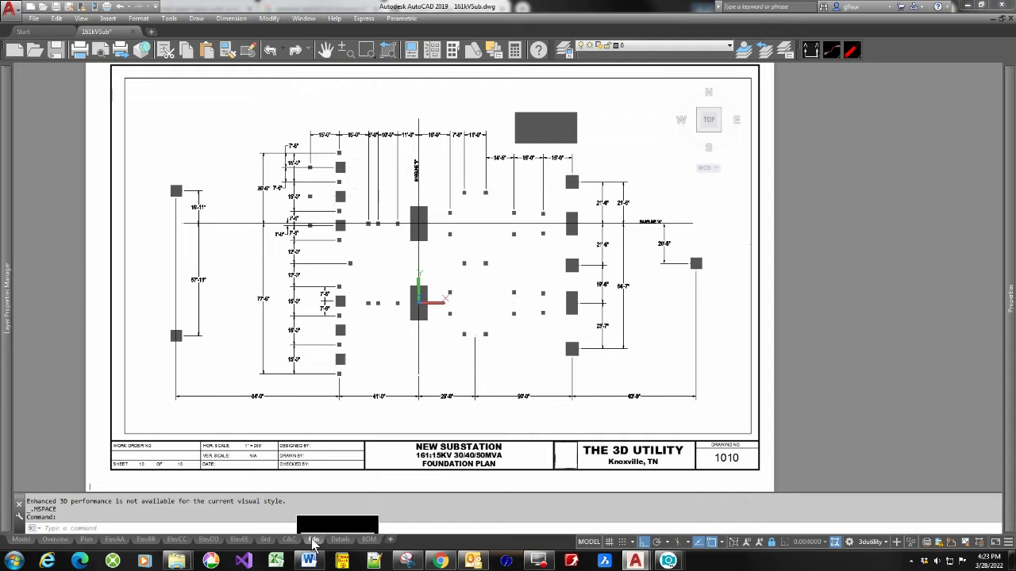
Review the grounding details on the Details layout and the bill of materials on the BOM layout.
click(341, 541)
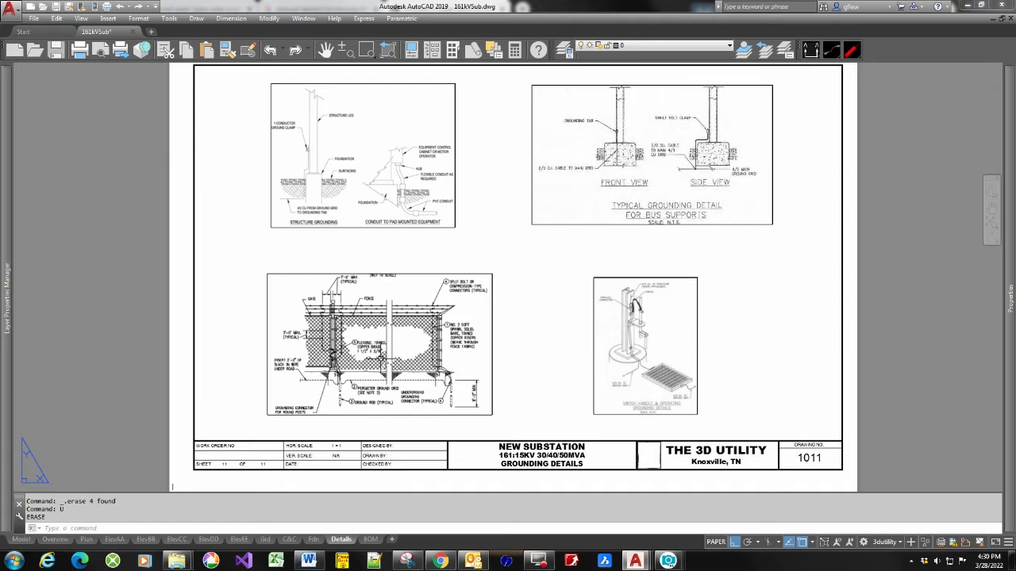
click(370, 540)
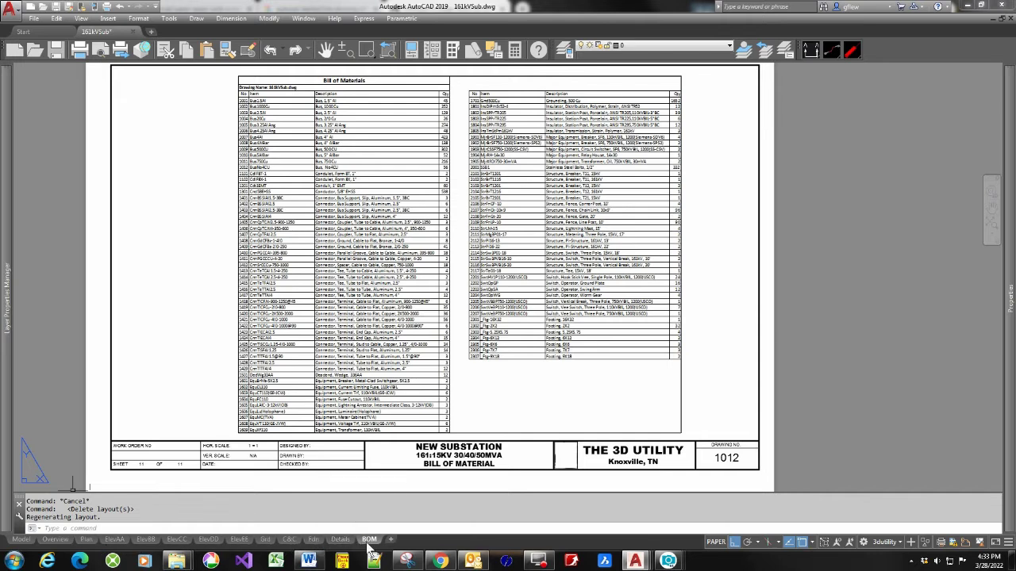
Create a new layout after BOM, open it and rename it Cover.
mouse_move(378, 546)
click(389, 541)
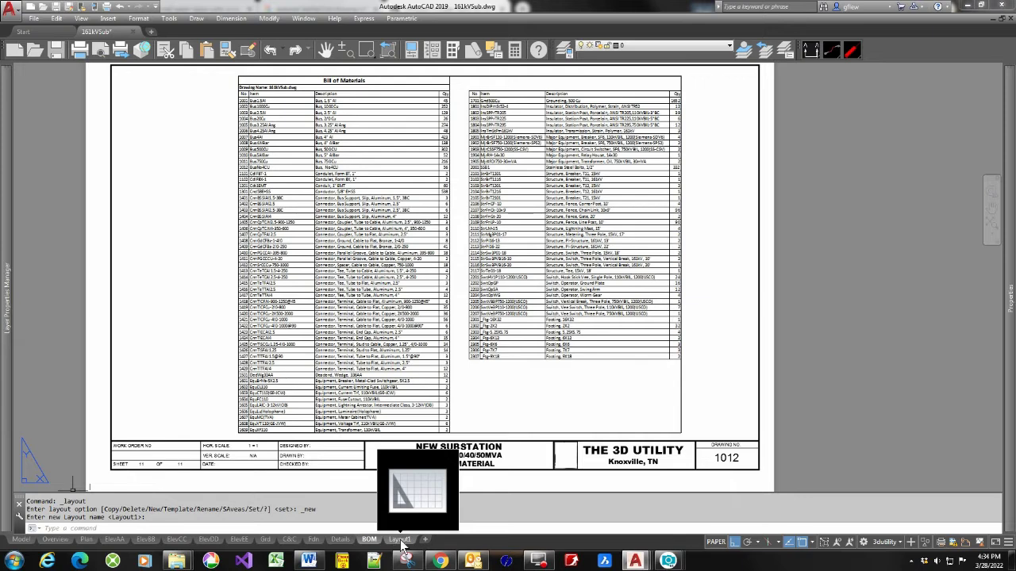
right_click(401, 542)
click(397, 540)
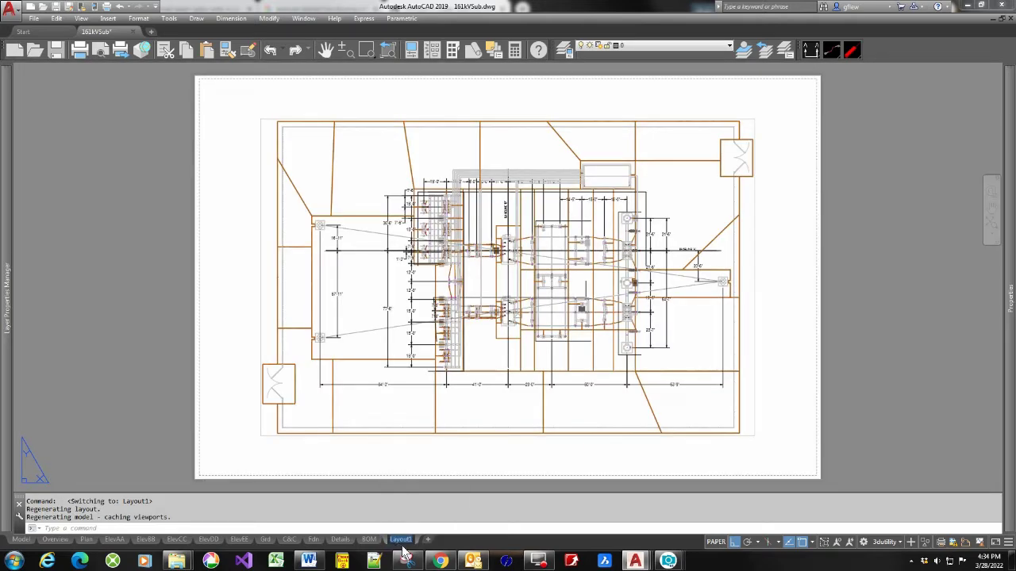
text(Cover)
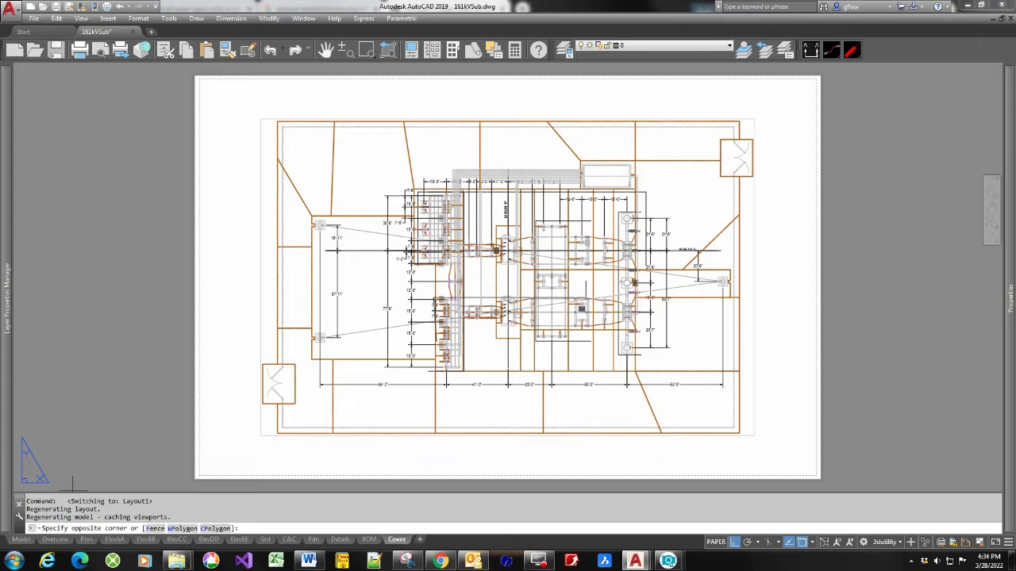
Delete the default viewport from the Cover layout.
click(431, 446)
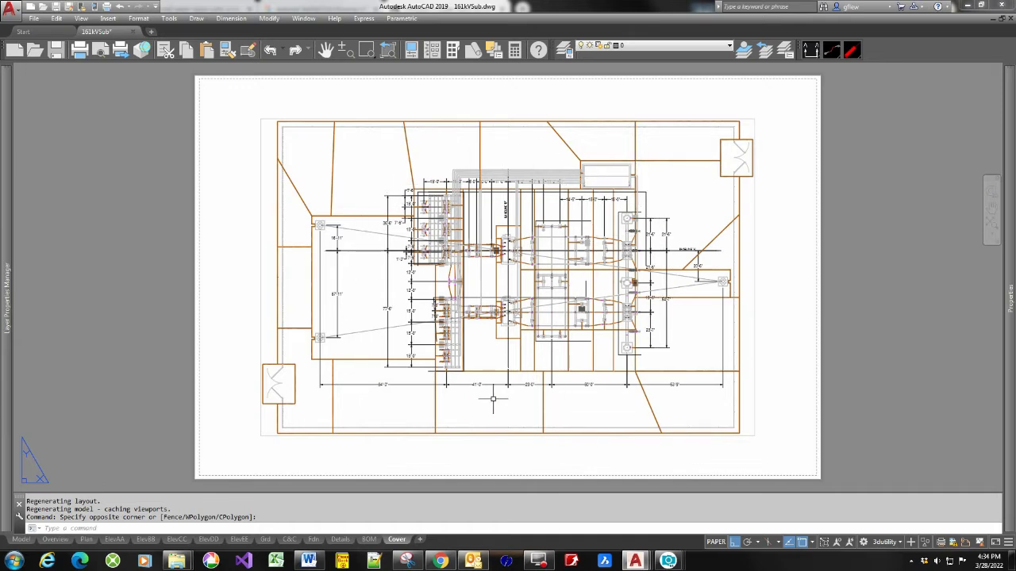
click(750, 216)
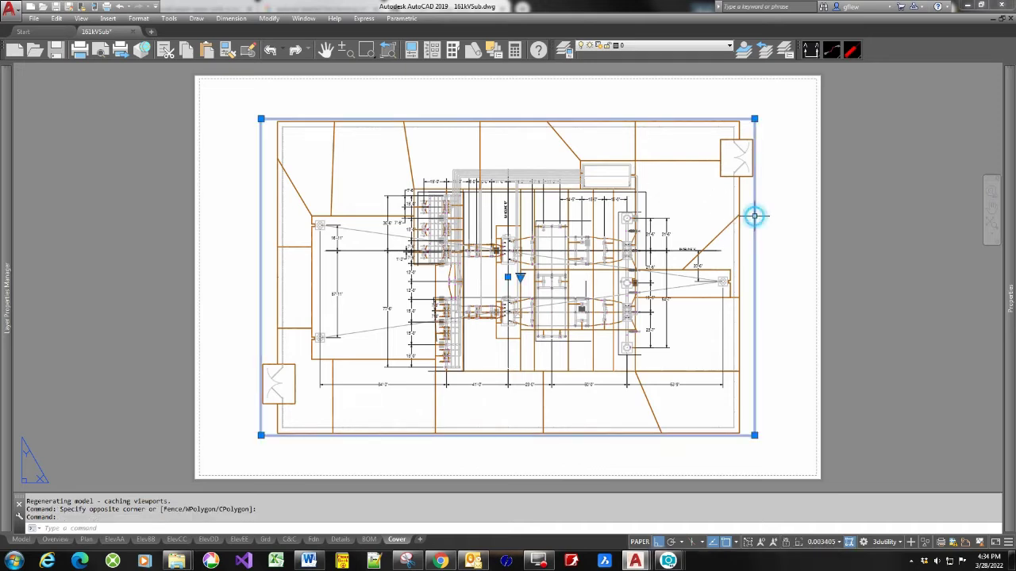
key(Delete)
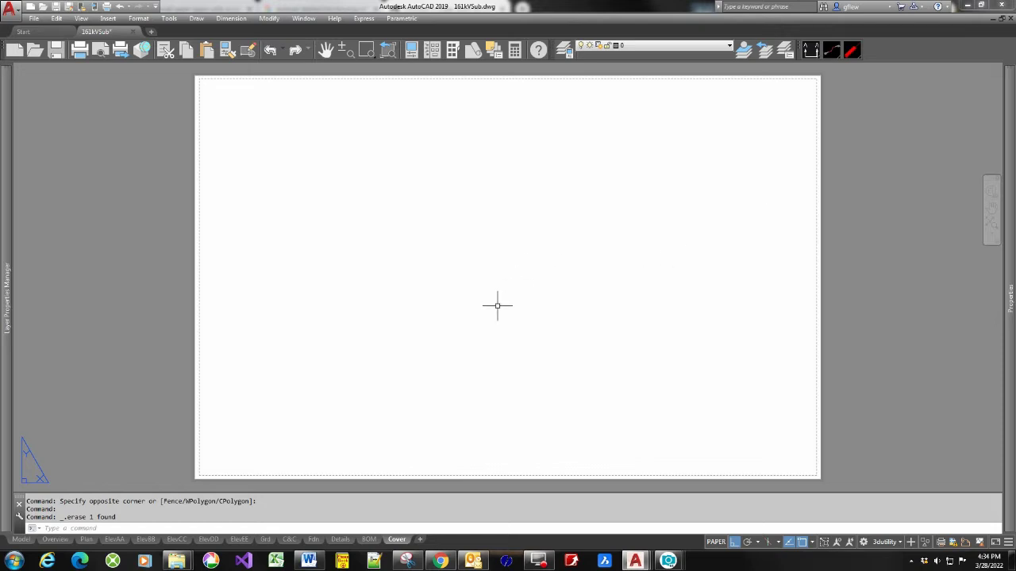
Apply the PDF HQ page setup to the Cover layout.
right_click(397, 541)
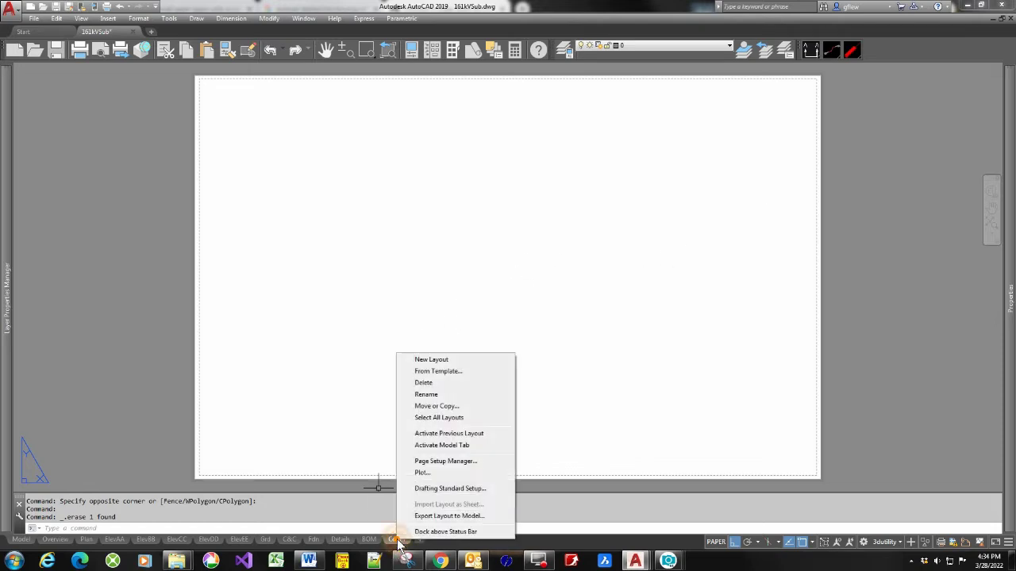
click(443, 461)
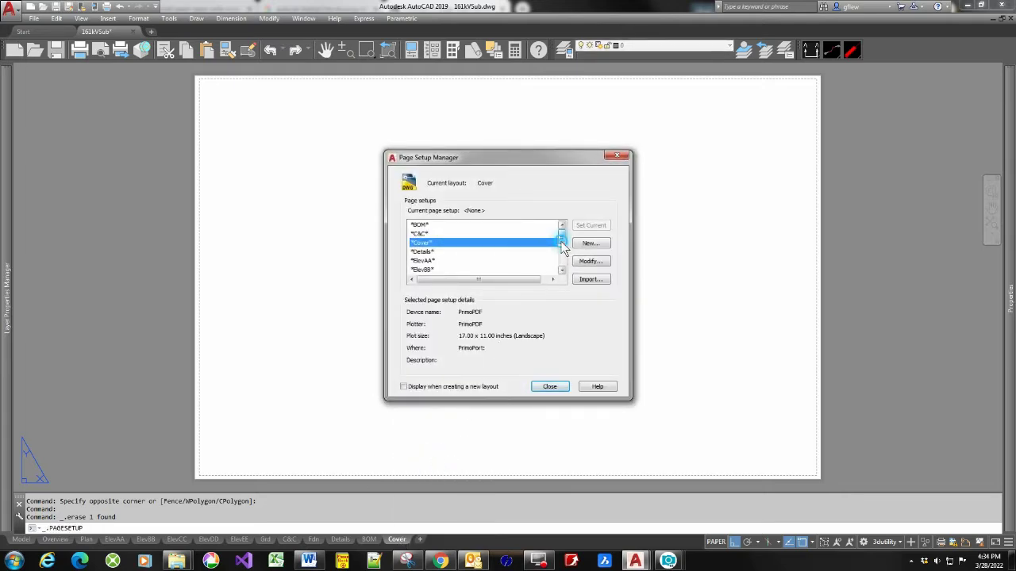
drag(561, 241, 562, 260)
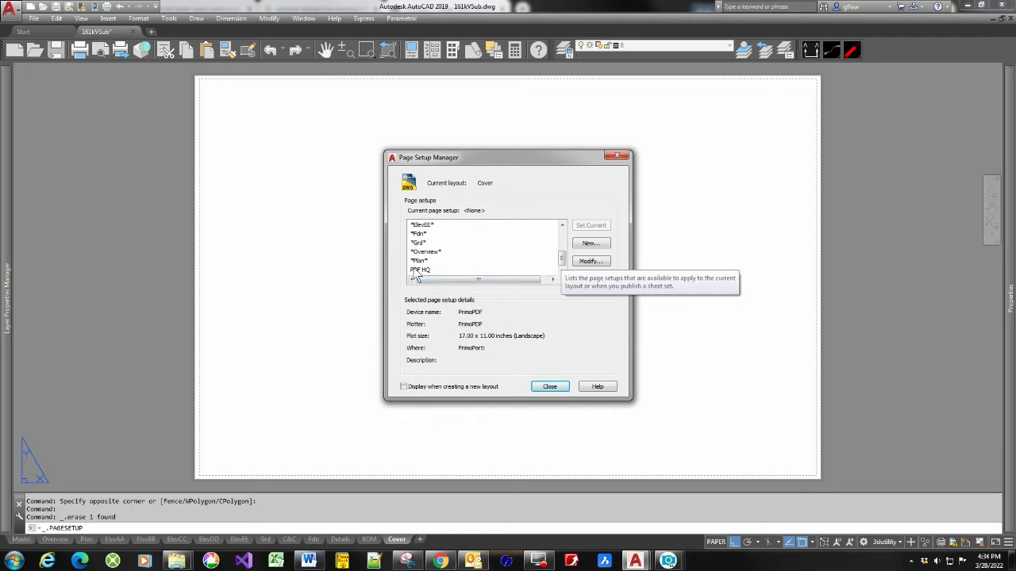
double_click(420, 270)
click(420, 270)
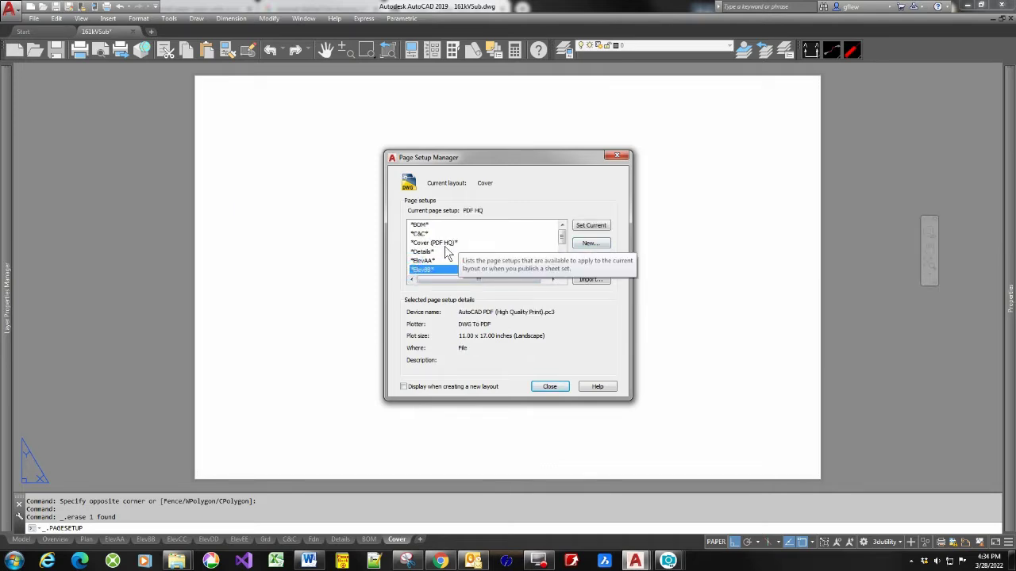
Review the Cover layout's plotter, paper size, plot area and scale settings, keeping them, and finish the page setup.
click(444, 243)
click(594, 262)
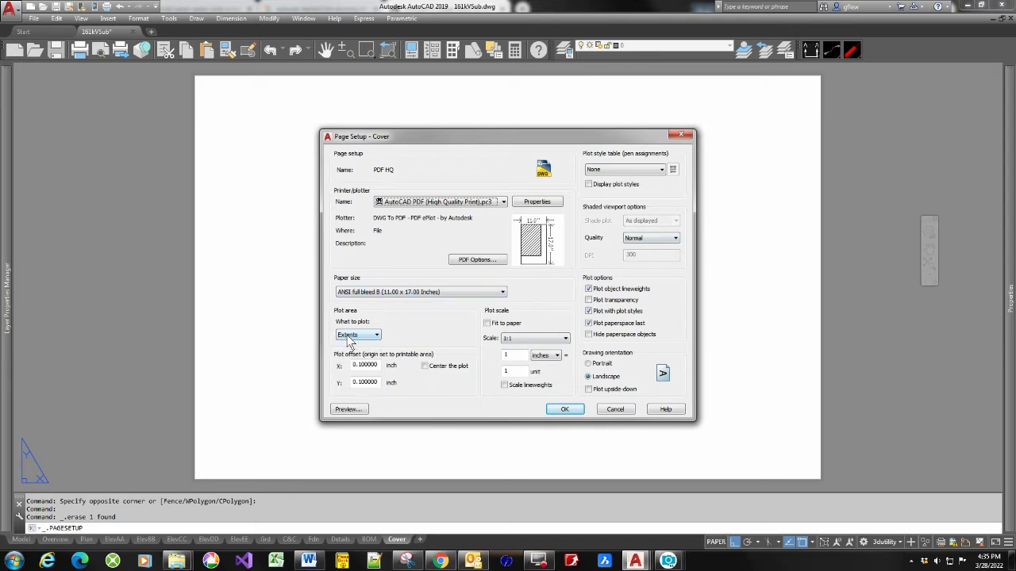
click(566, 409)
click(551, 388)
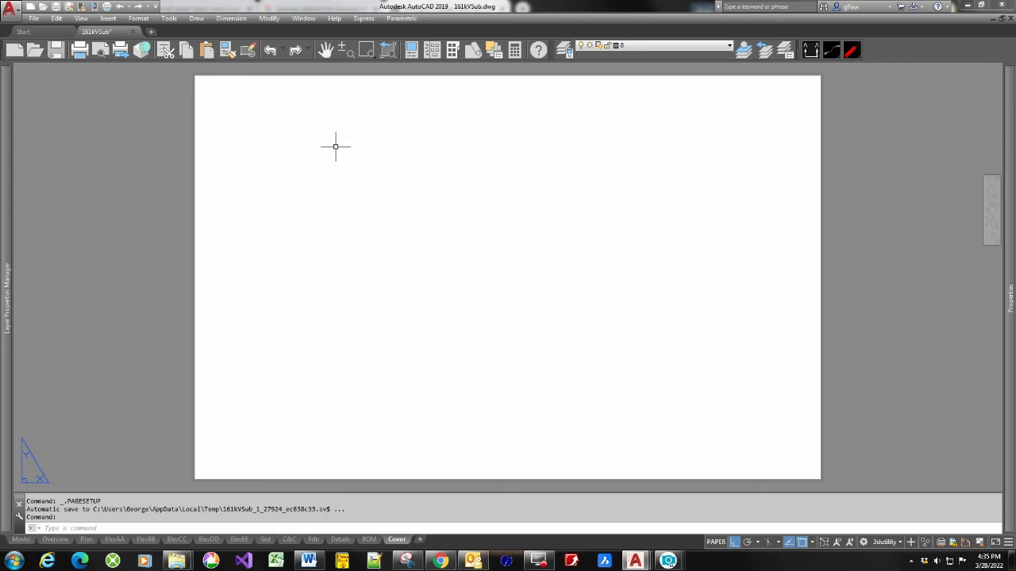
Draw a rectangular border around the Cover sheet just inside the paper edges with the PBOX command.
text(PBOX)
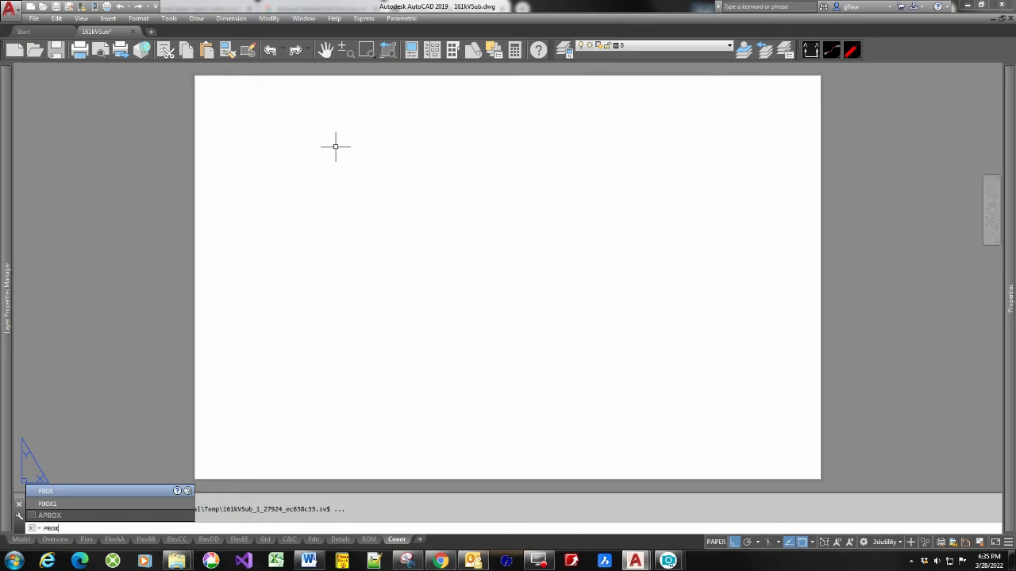
key(Return)
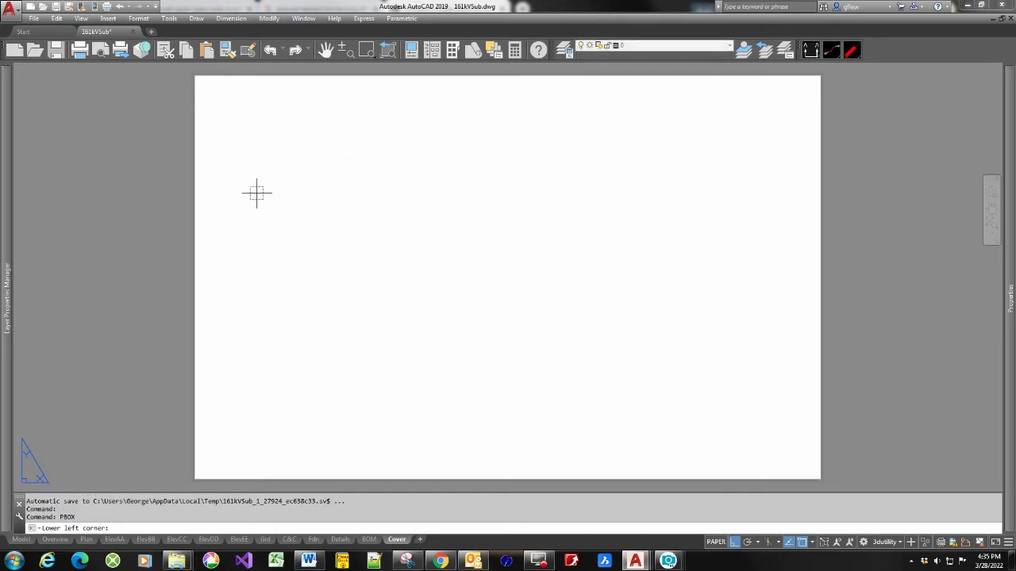
click(246, 90)
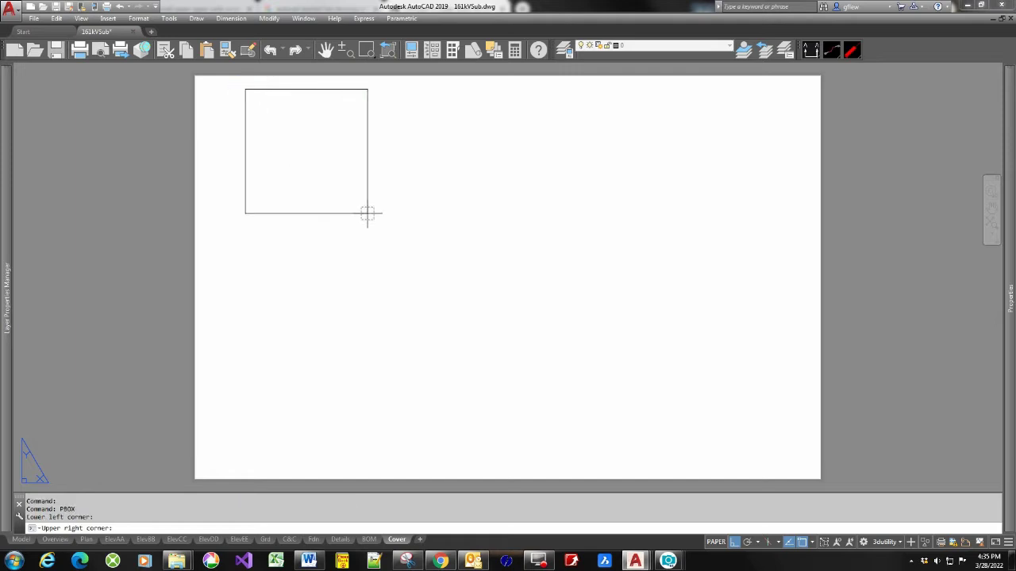
click(801, 459)
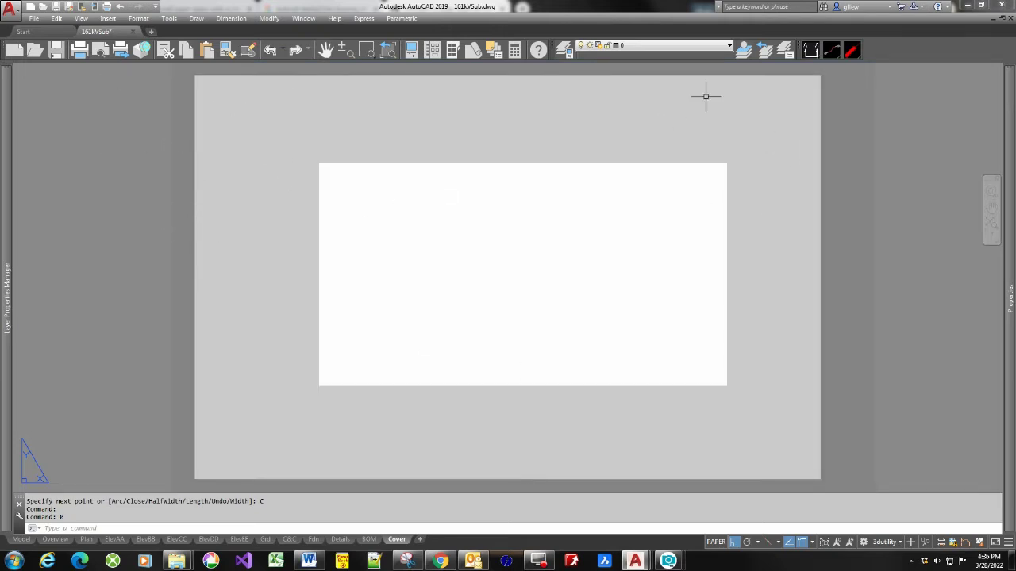
Set the Cover border polyline's global width to 0.2 inch.
click(645, 165)
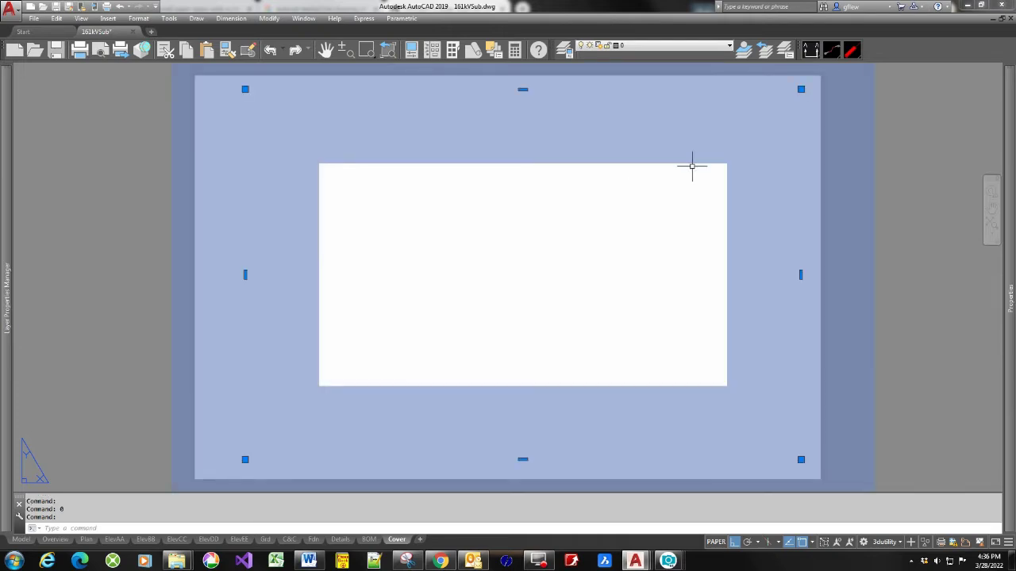
mouse_move(1015, 230)
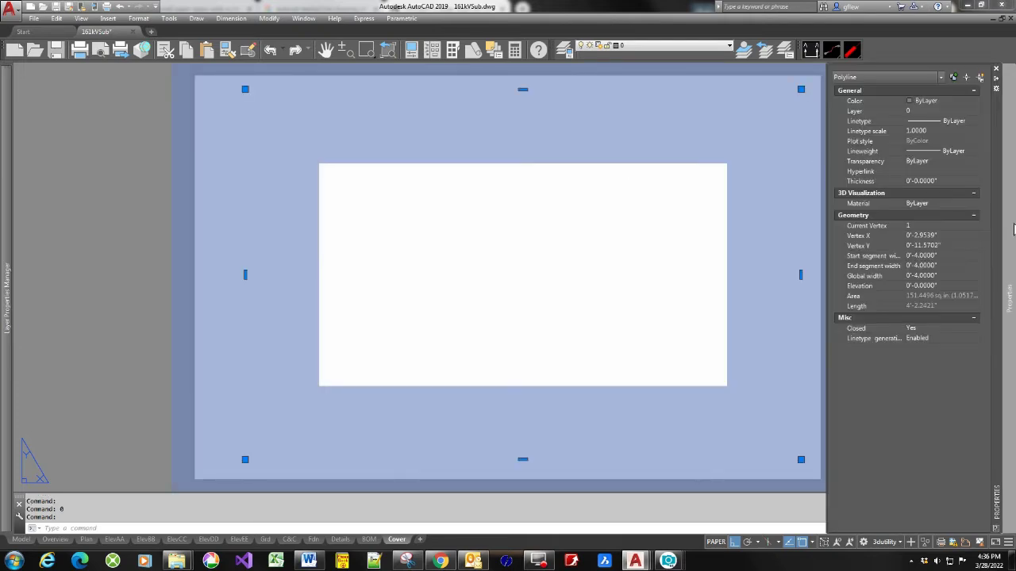
click(945, 276)
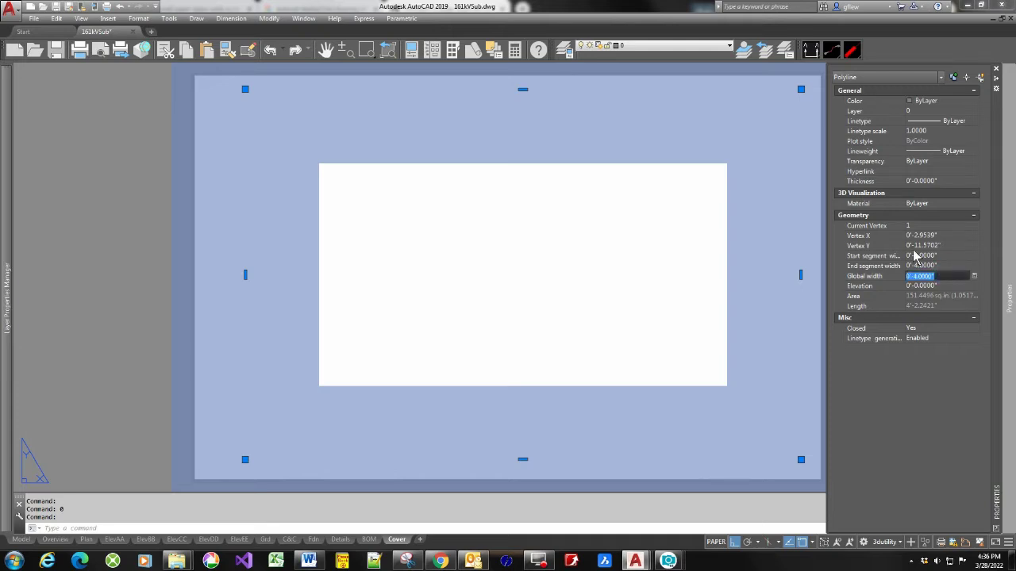
key(BackSpace)
text(.2)
key(Return)
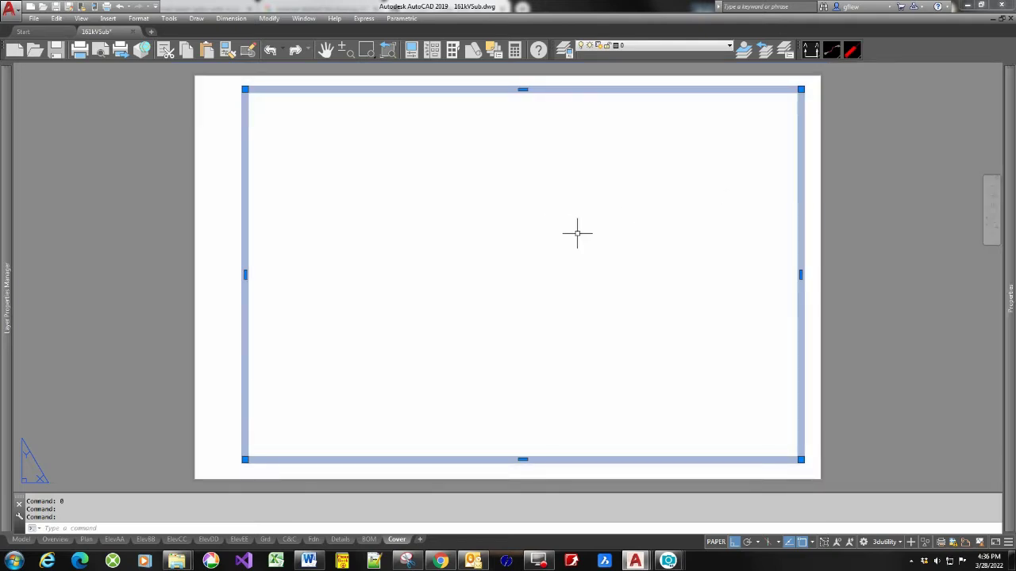
key(Escape)
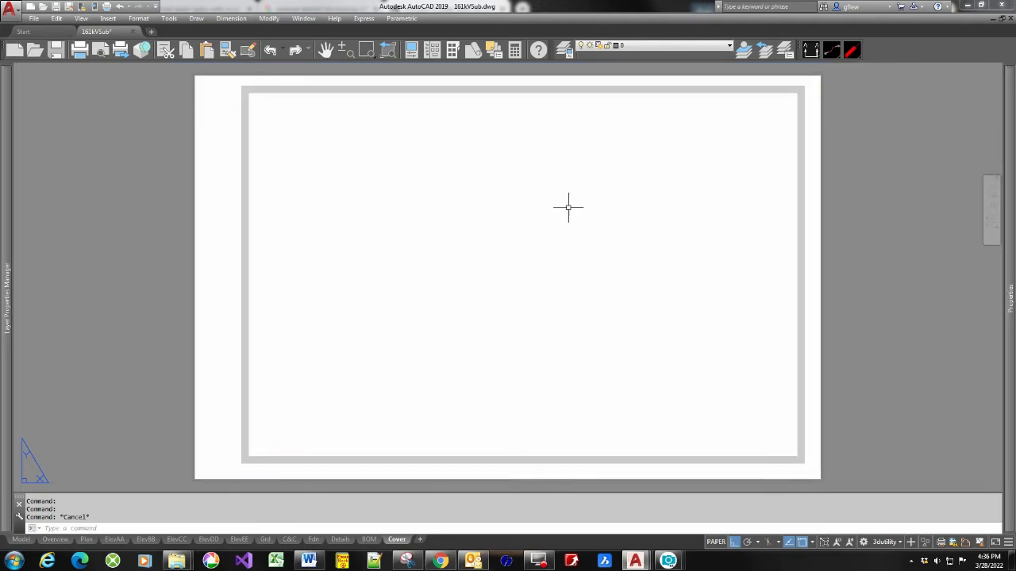
Make CoverSheet the current layer and move the border polyline onto the CoverSheet layer.
click(683, 46)
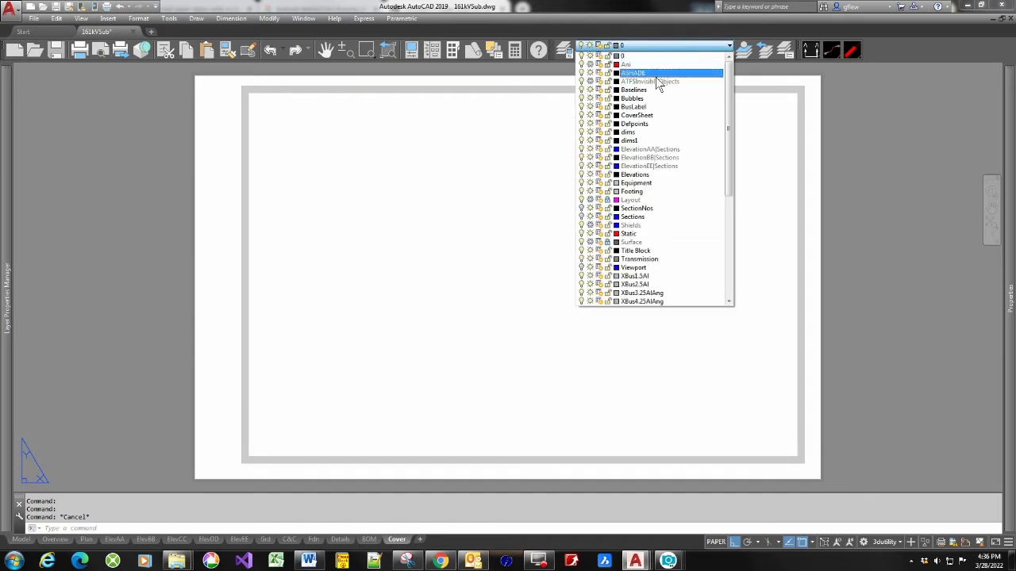
click(638, 115)
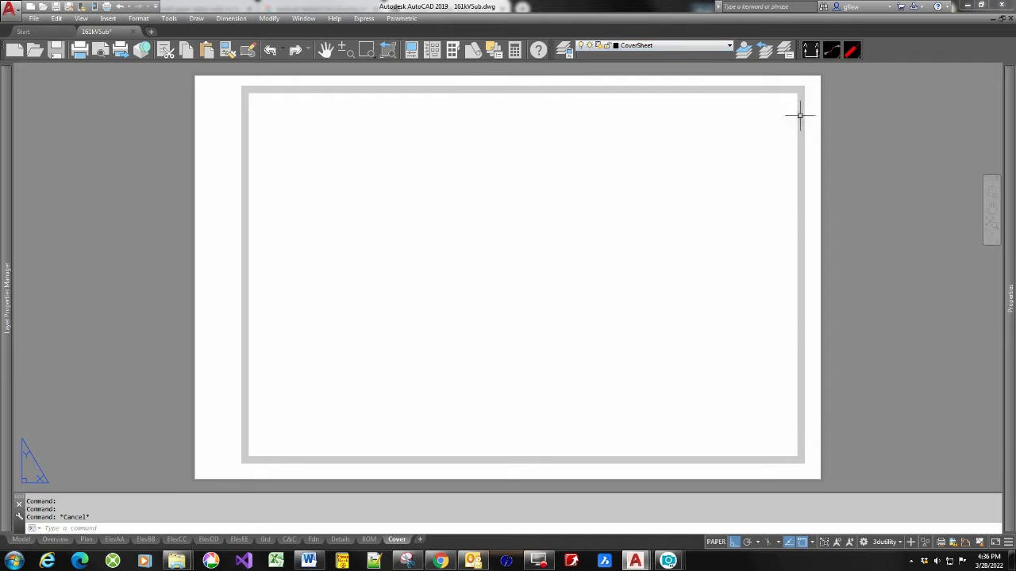
click(796, 118)
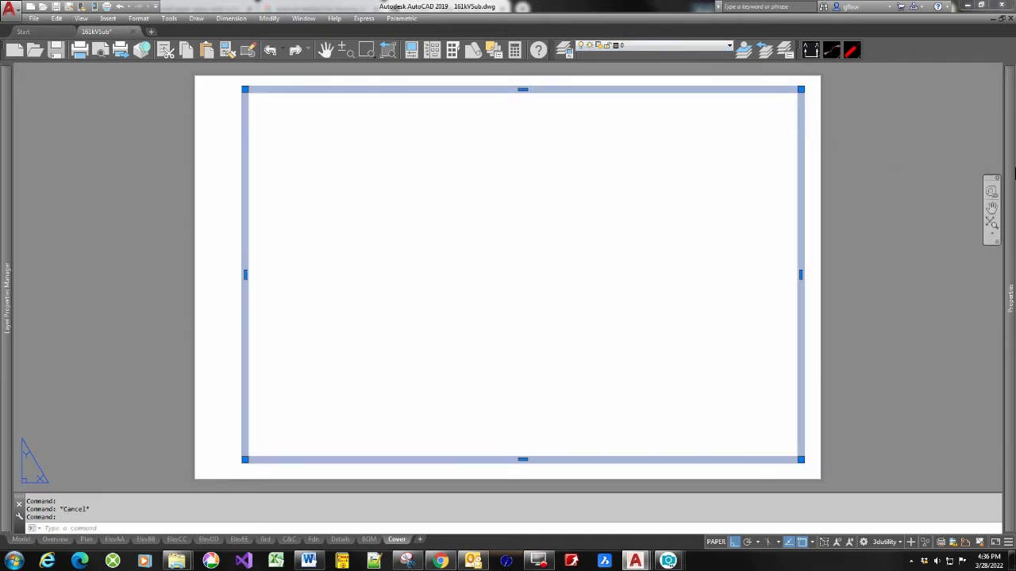
mouse_move(1008, 173)
click(936, 110)
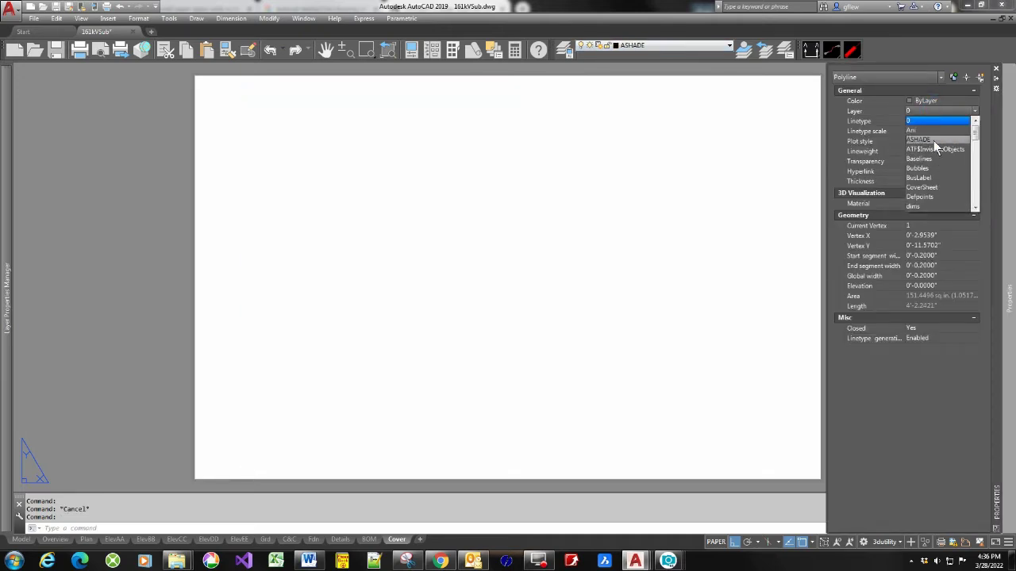
click(930, 189)
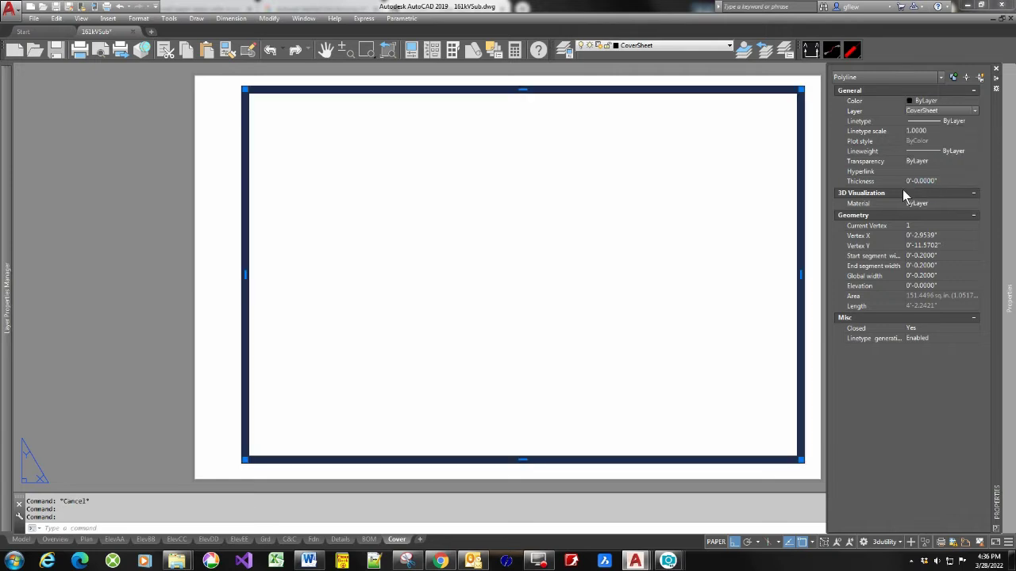
click(685, 201)
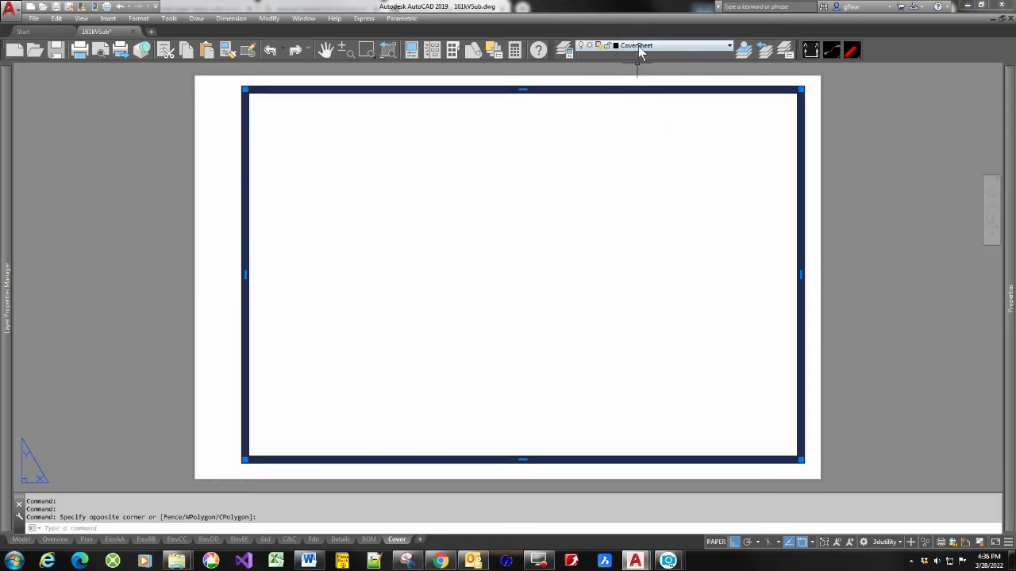
Set the border polyline's global width to 0.1 inch and clear the selection.
click(798, 205)
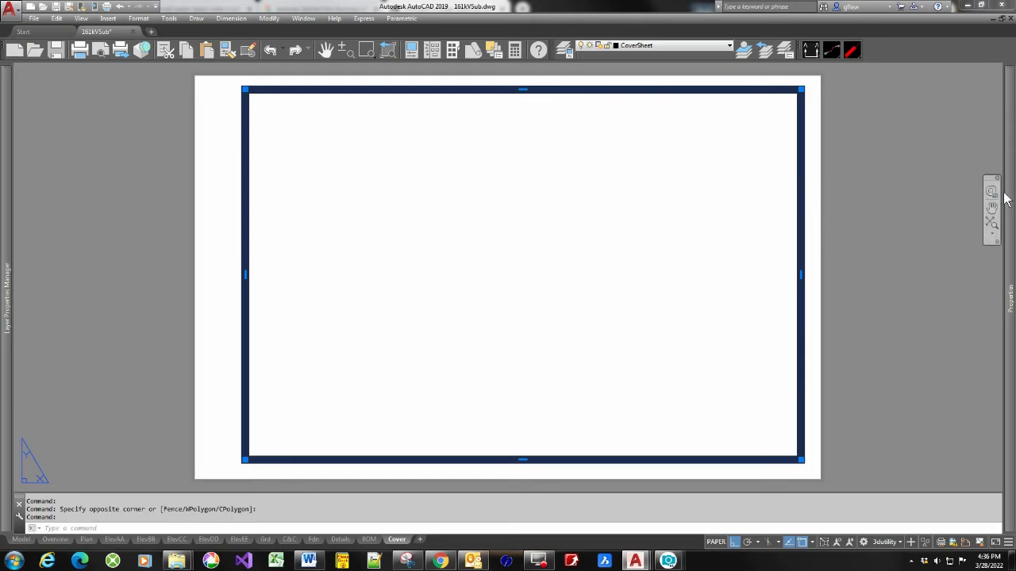
mouse_move(1010, 200)
click(944, 275)
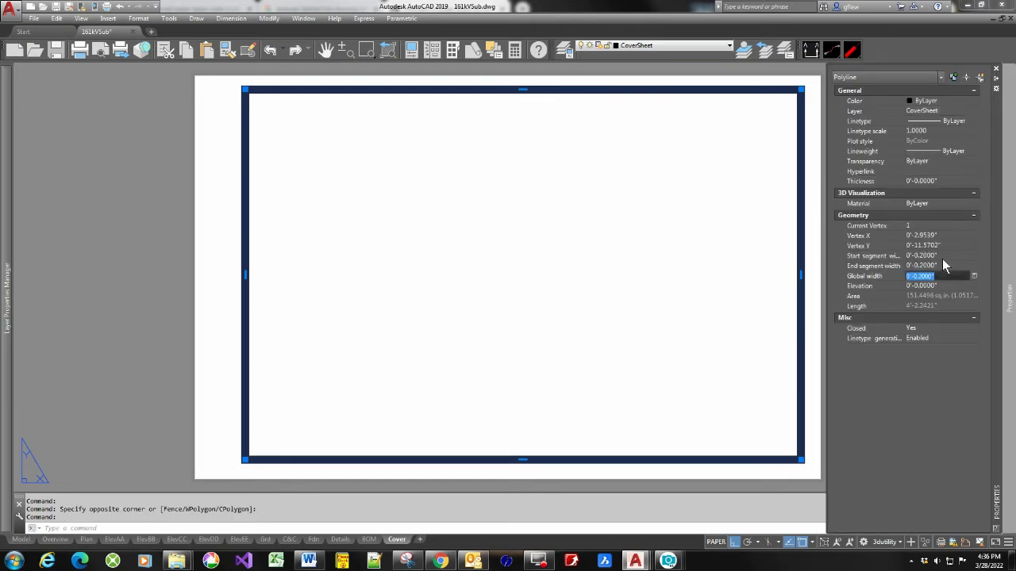
text(.1)
key(Tab)
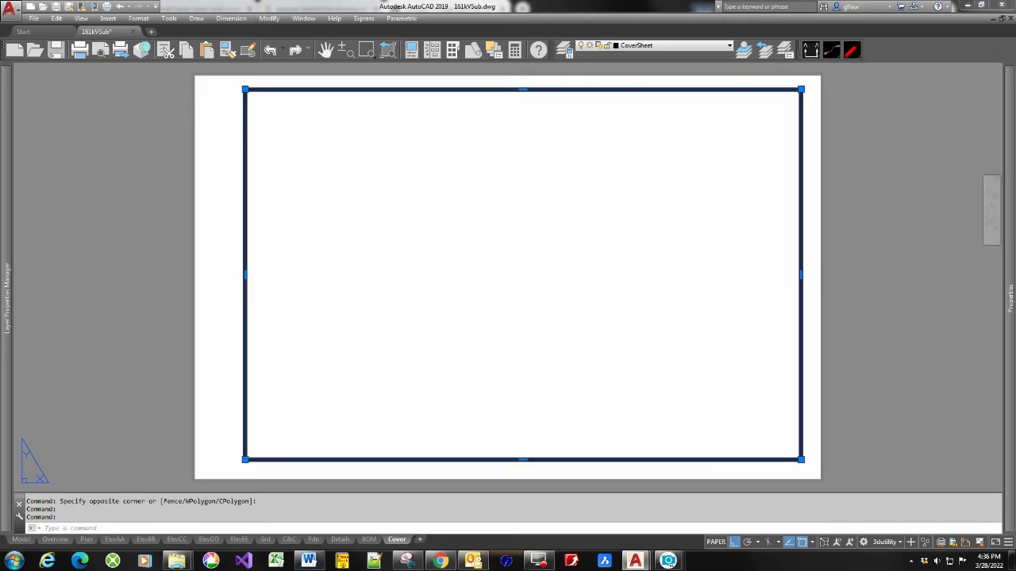
key(Escape)
Fillet all corners of the border polyline with a 1-inch radius, using the Polyline option.
text(fs)
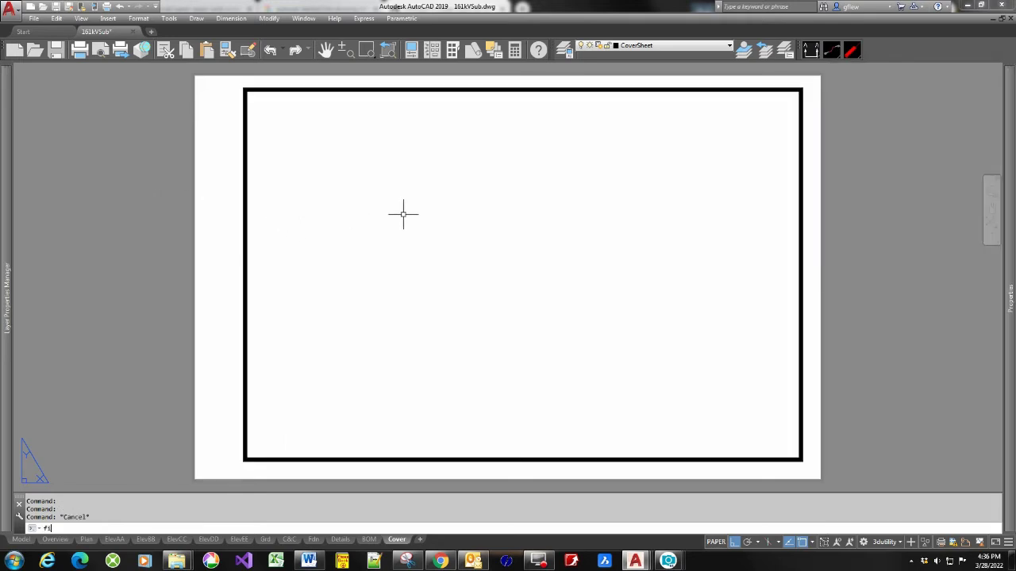
key(Return)
text(r)
key(Return)
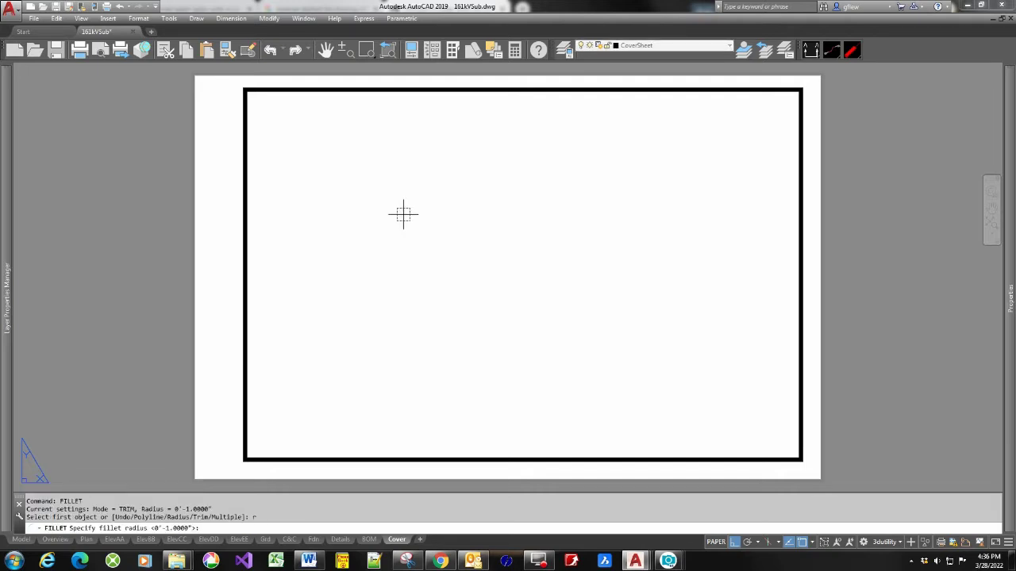
key(Return)
key(Return)
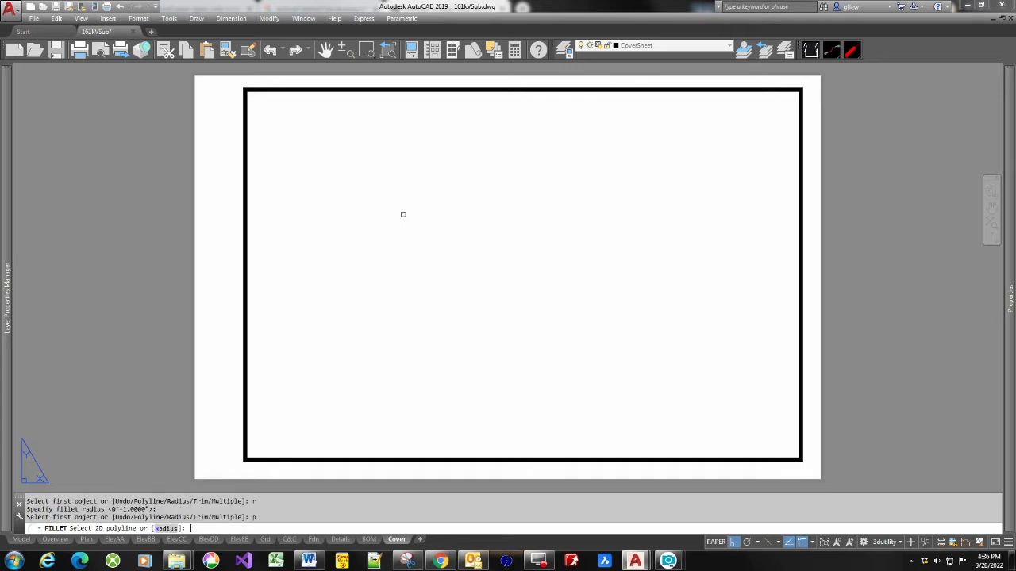
click(238, 188)
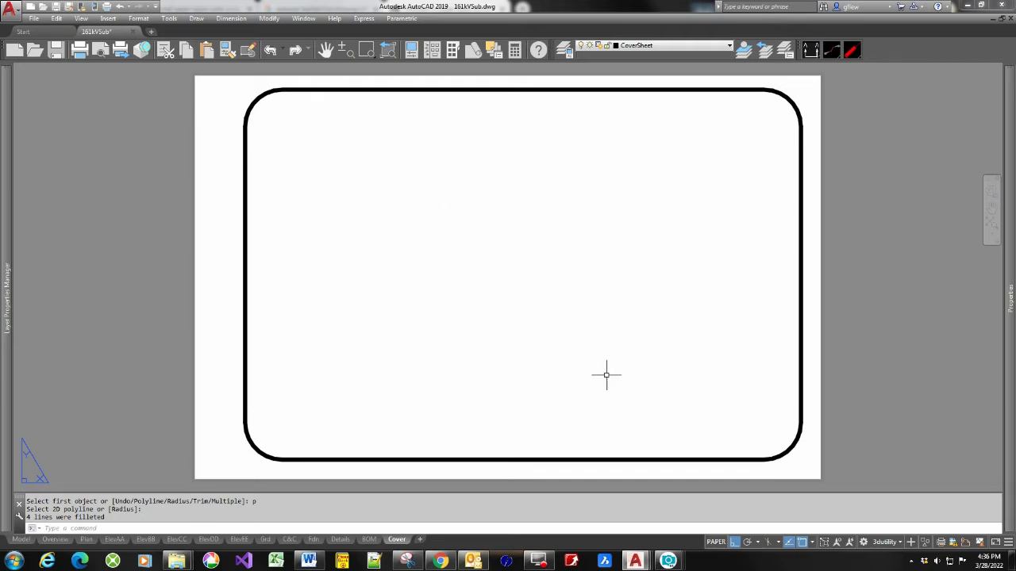
text(rul)
key(BackSpace)
text(ex)
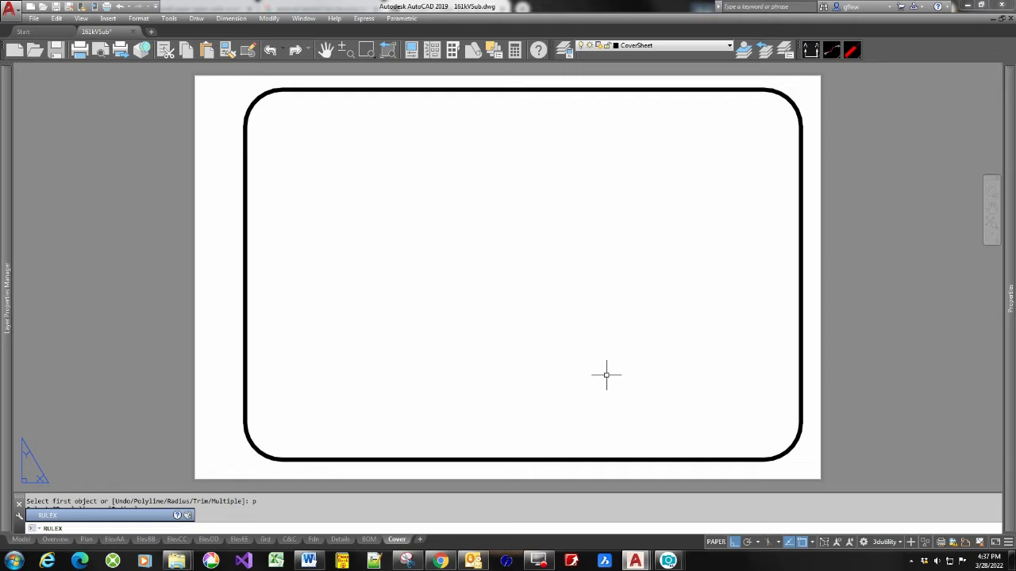
key(Return)
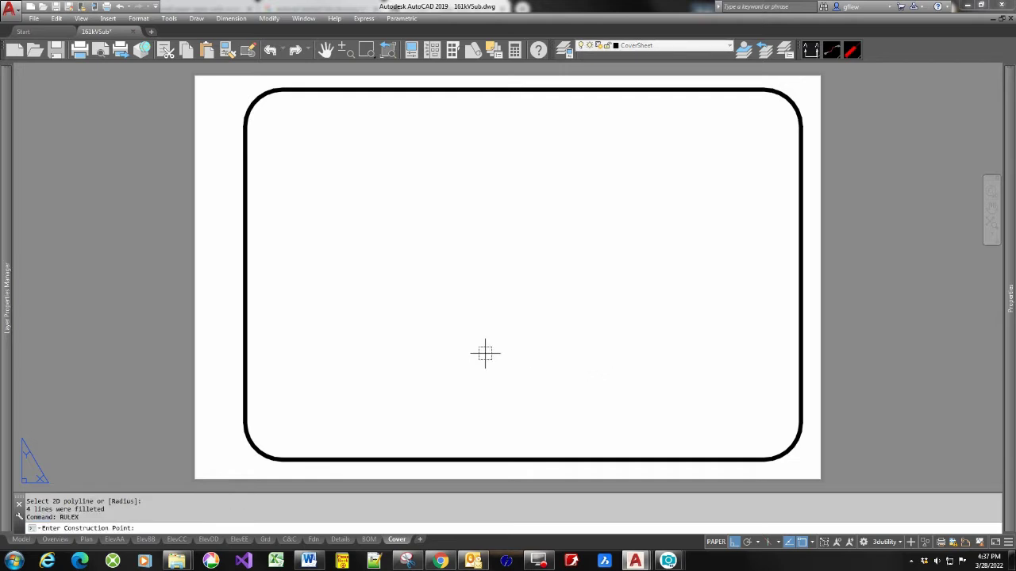
key(Escape)
Draw a vertical construction line through the midpoint of the border's top edge with the RULEY command.
text(ruley)
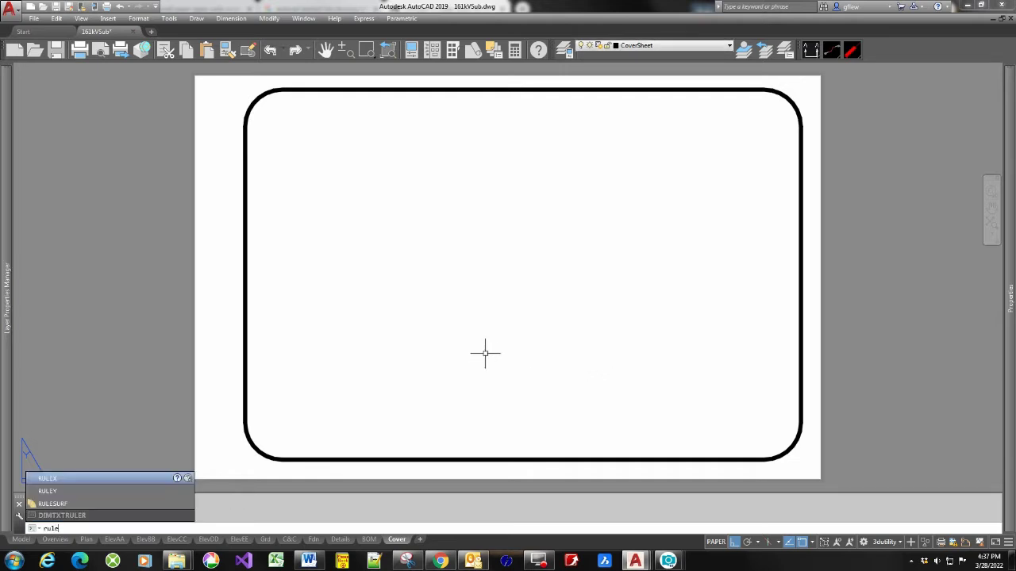
key(Return)
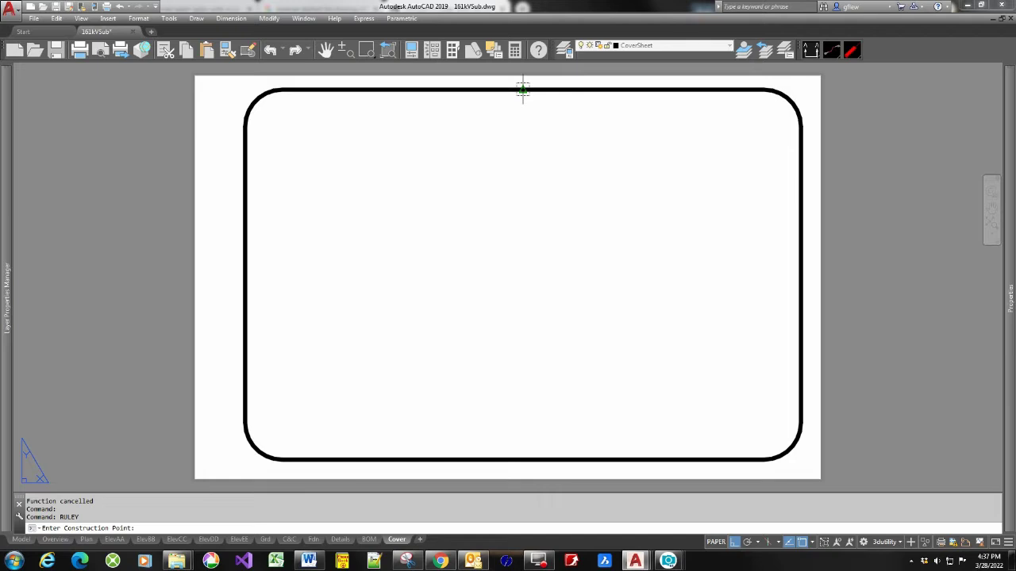
click(523, 89)
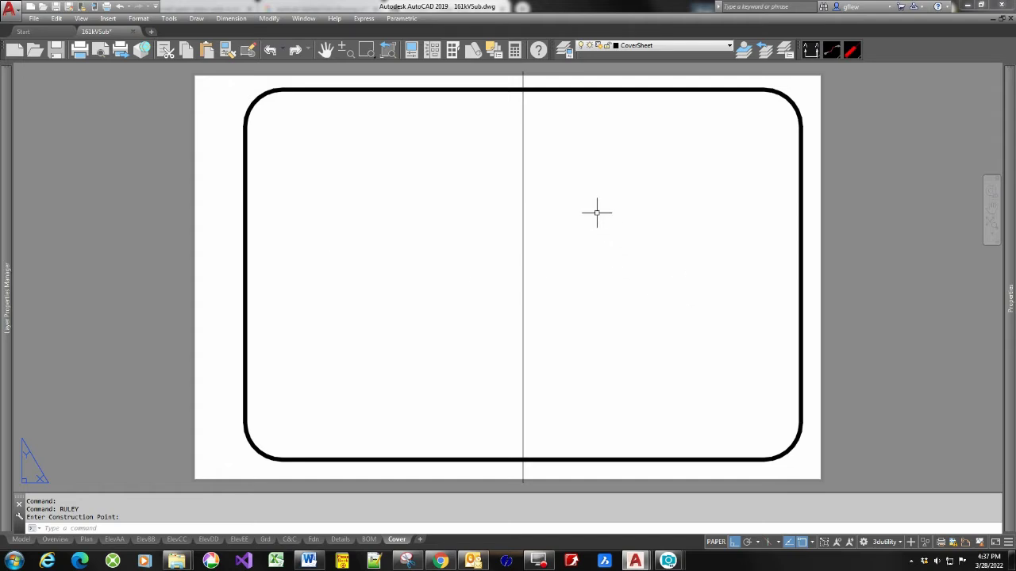
Start a center-justified text line on the construction line near the border's top edge, 0.6 inch high with 0 rotation.
text(text)
key(Return)
text(c)
key(Return)
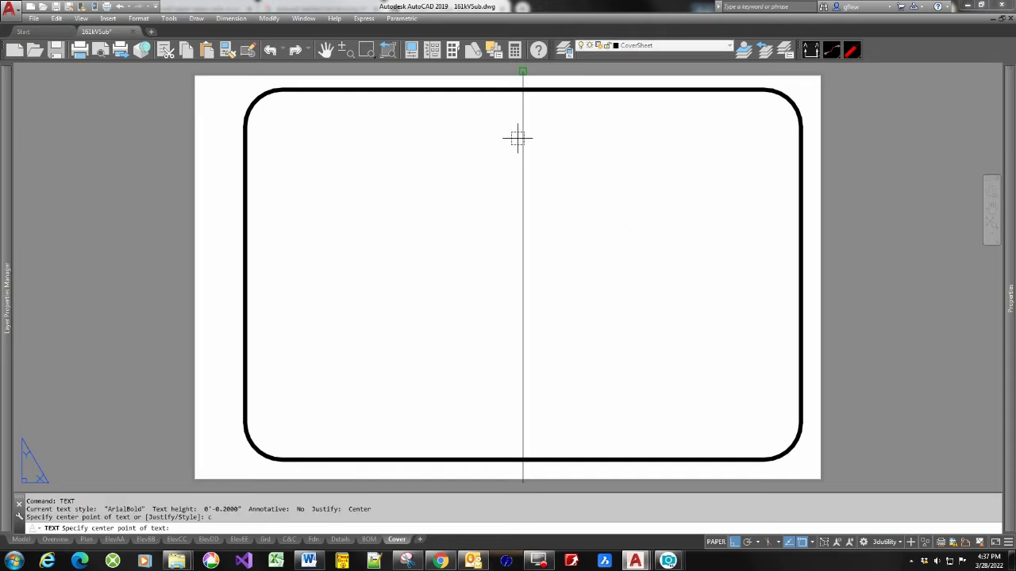
text(nea)
key(Return)
text(to)
click(521, 132)
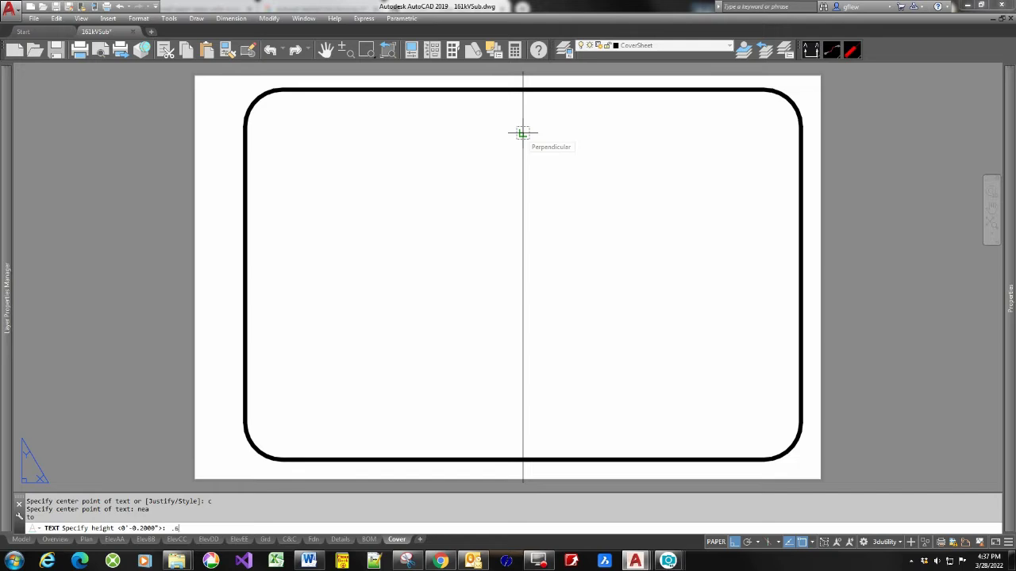
key(Return)
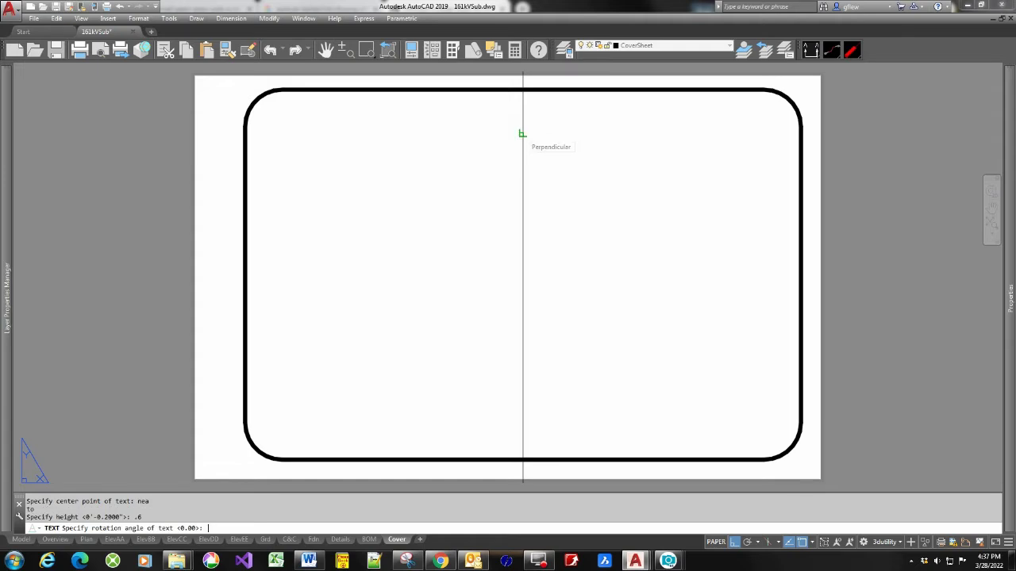
key(Return)
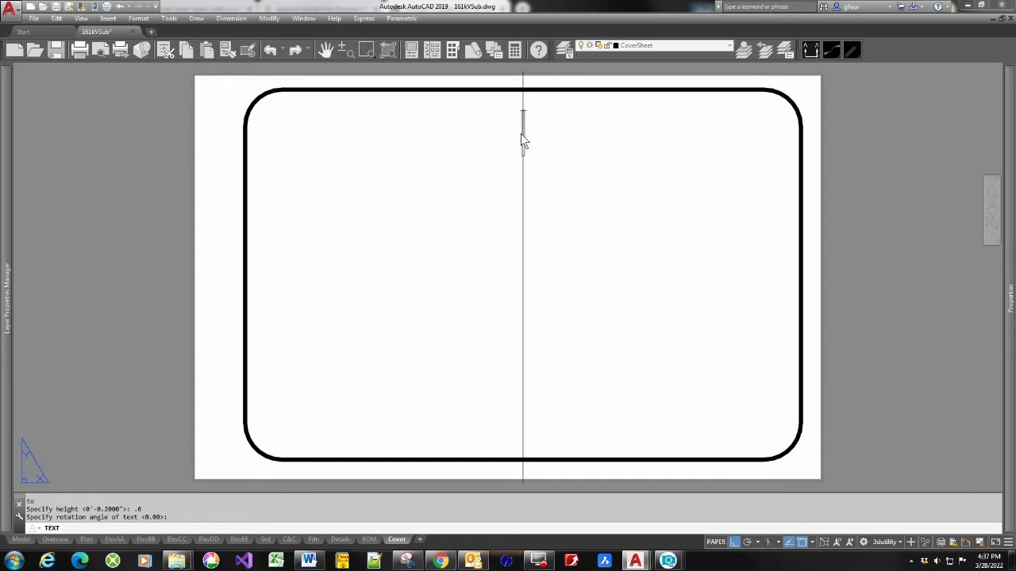
text(some)
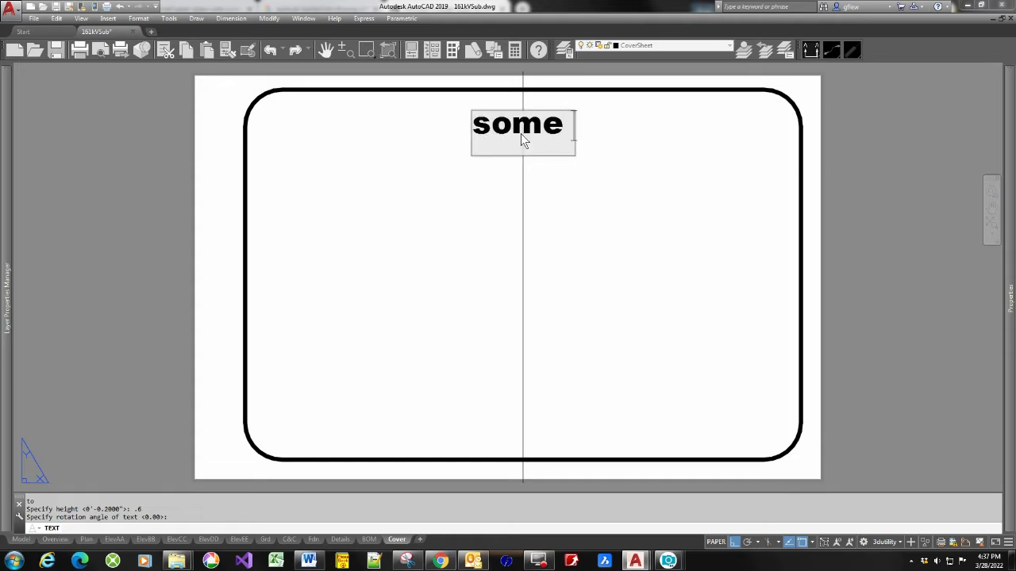
key(BackSpace)
key(BackSpace)
key(BackSpace)
key(BackSpace)
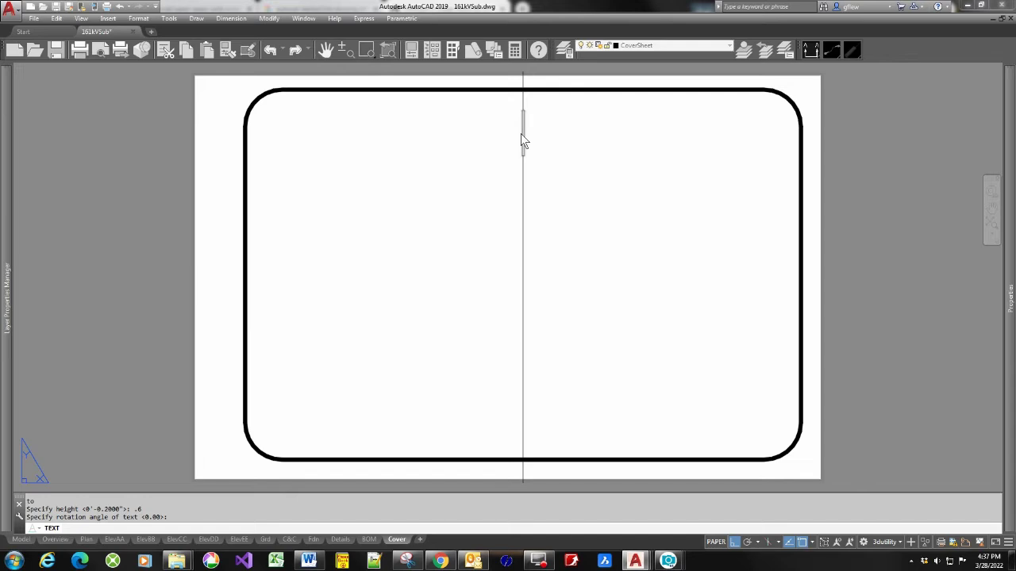
Enter SOME UTILITY COMPANY as the title text and finish the text line.
text(SOME U)
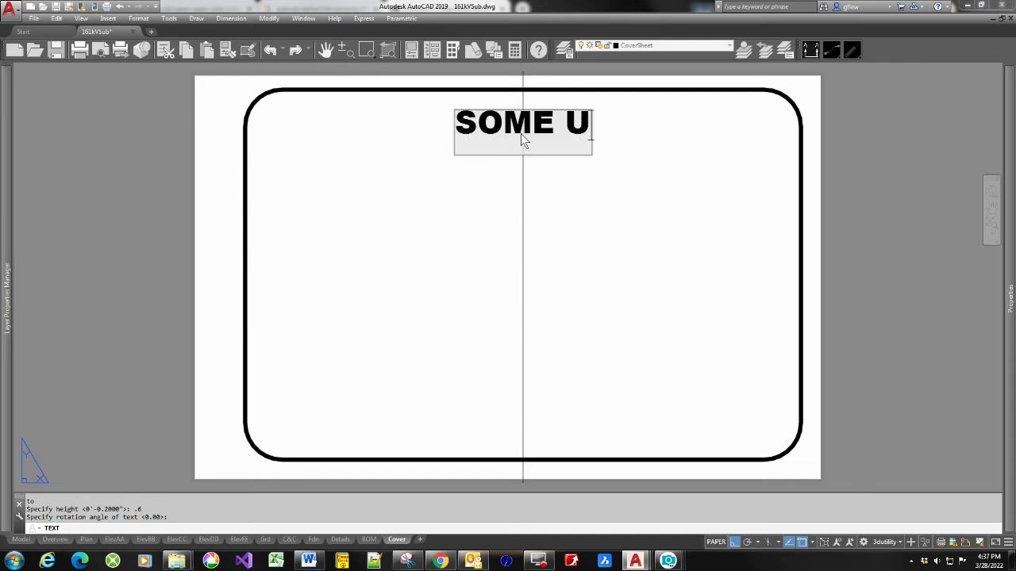
text(TILITY COMPANY)
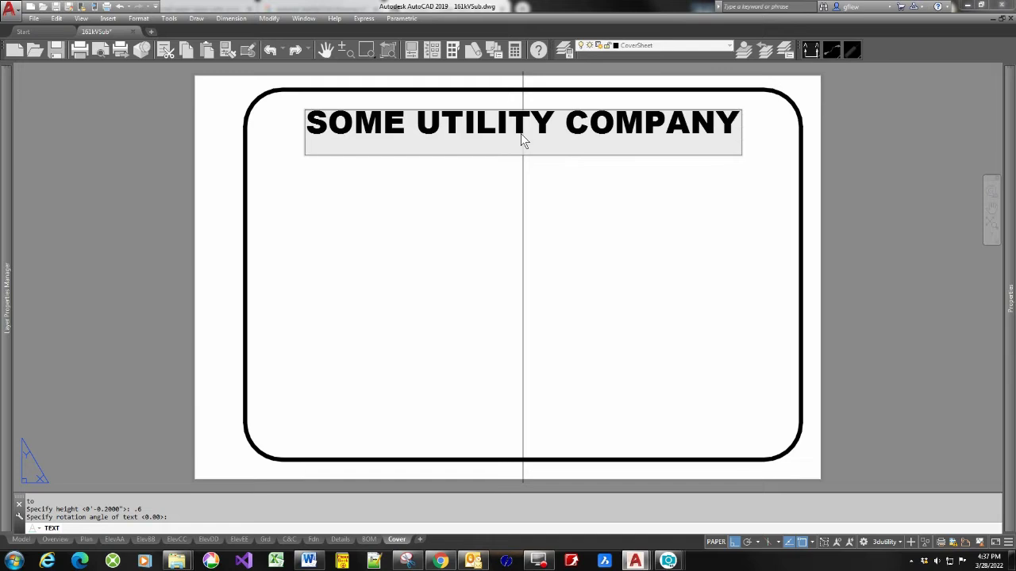
key(Return)
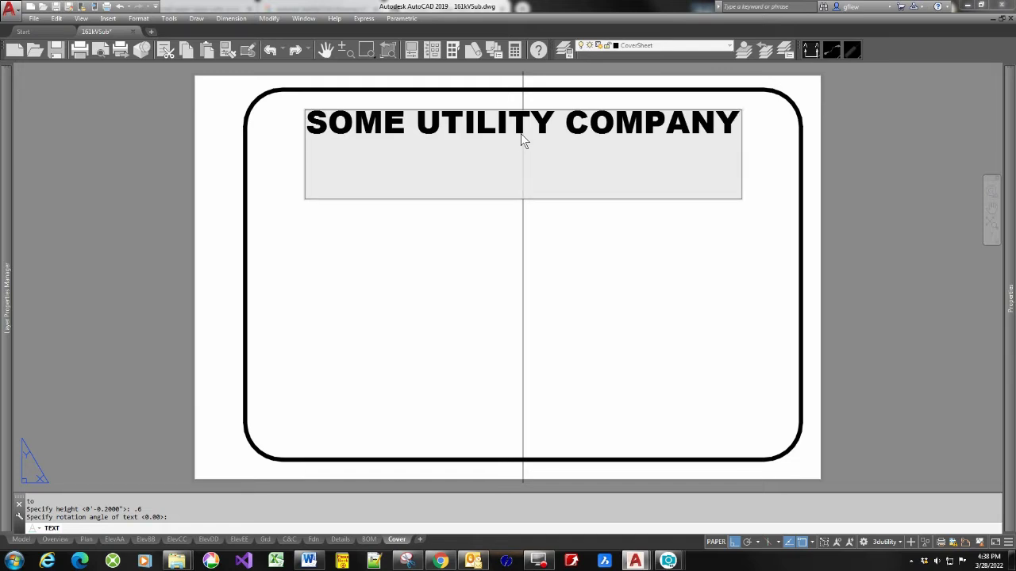
key(Return)
Start a second center-justified text line on the construction line below the title, 0.5 inch high with 0 rotation.
key(Return)
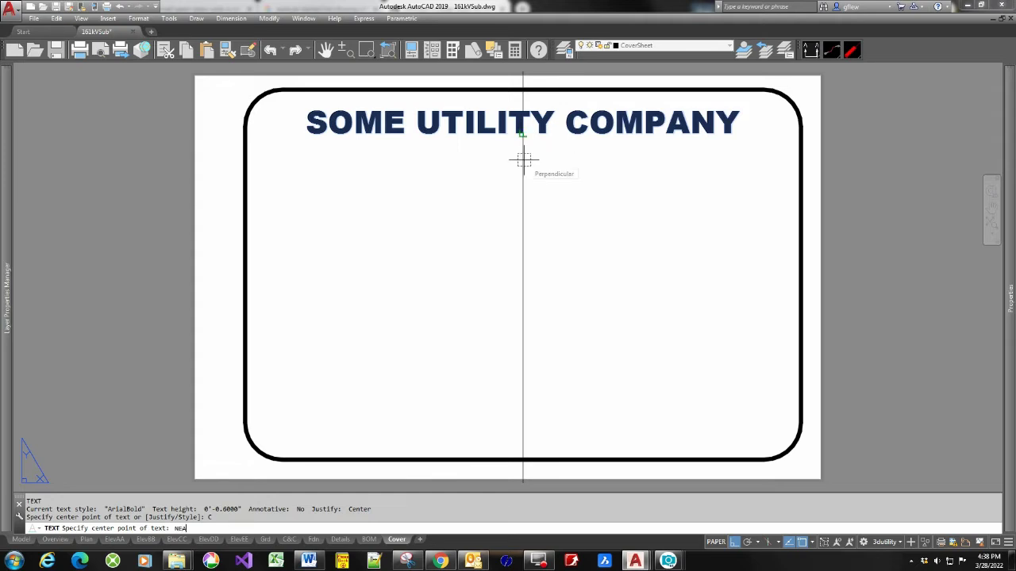
key(Return)
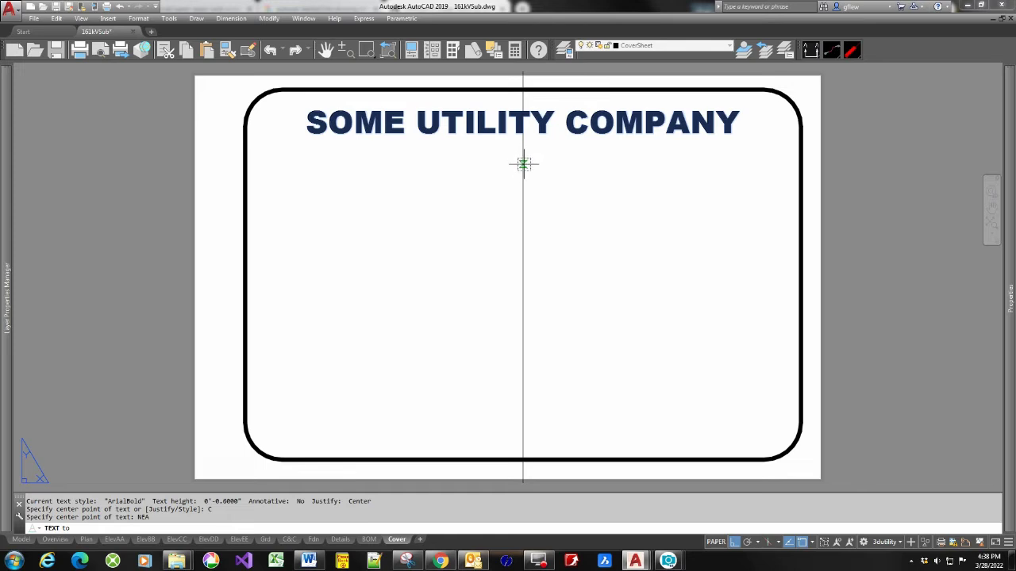
click(522, 164)
text(.)
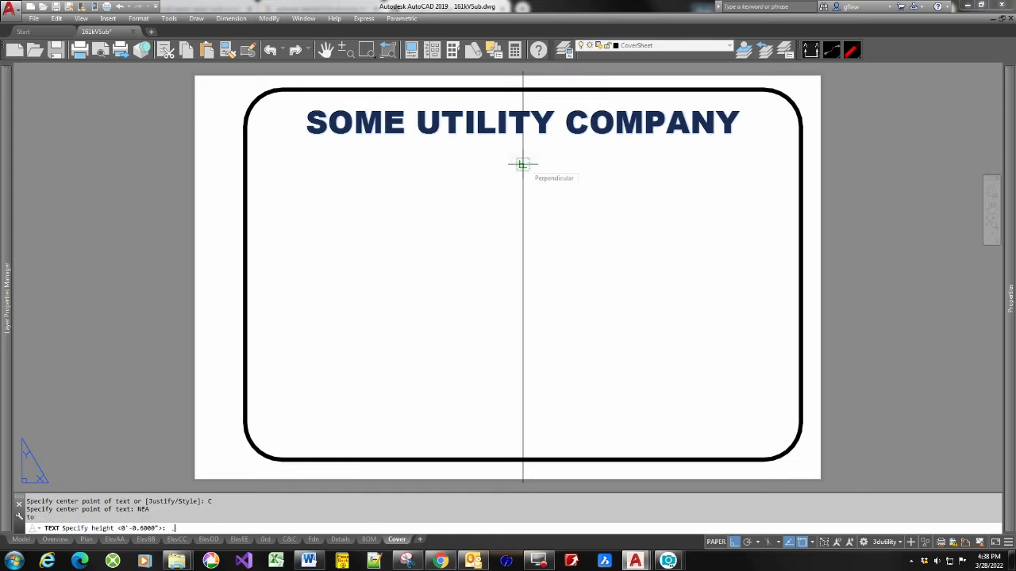
text(5)
key(Return)
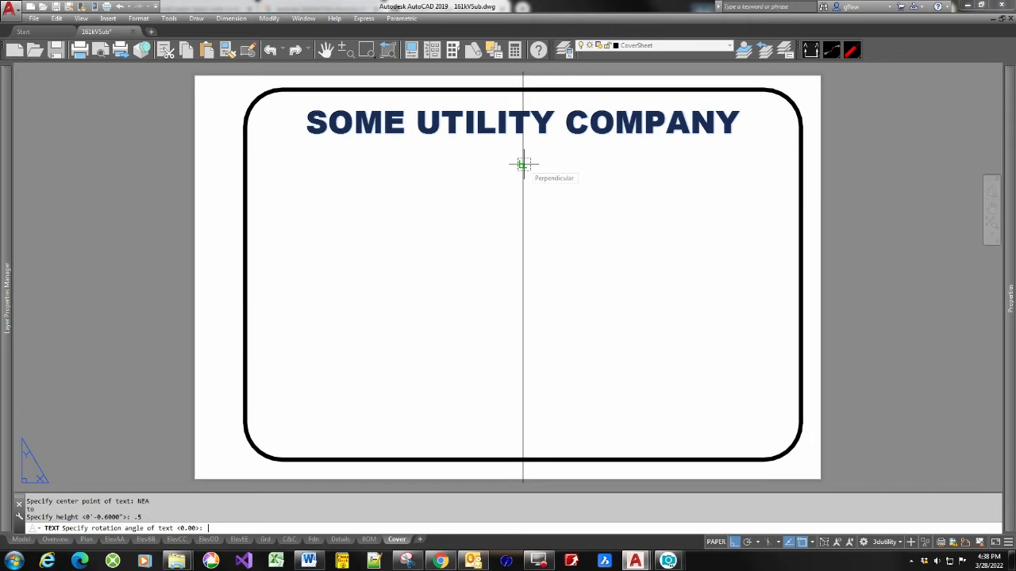
text(9)
key(Return)
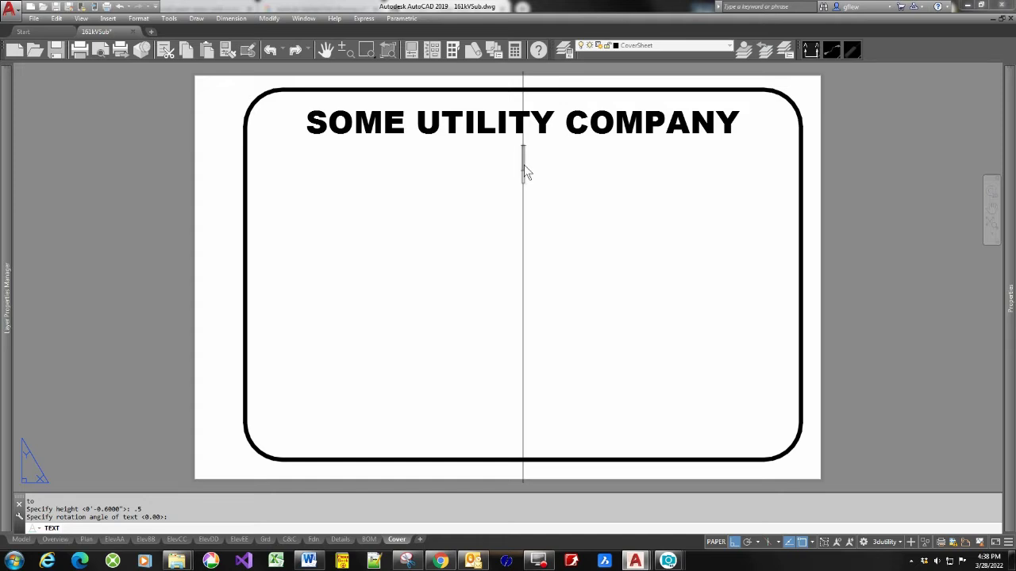
Enter NEW 161KV SUBSTATION as the subtitle text and finish the text line.
text(NEW 1)
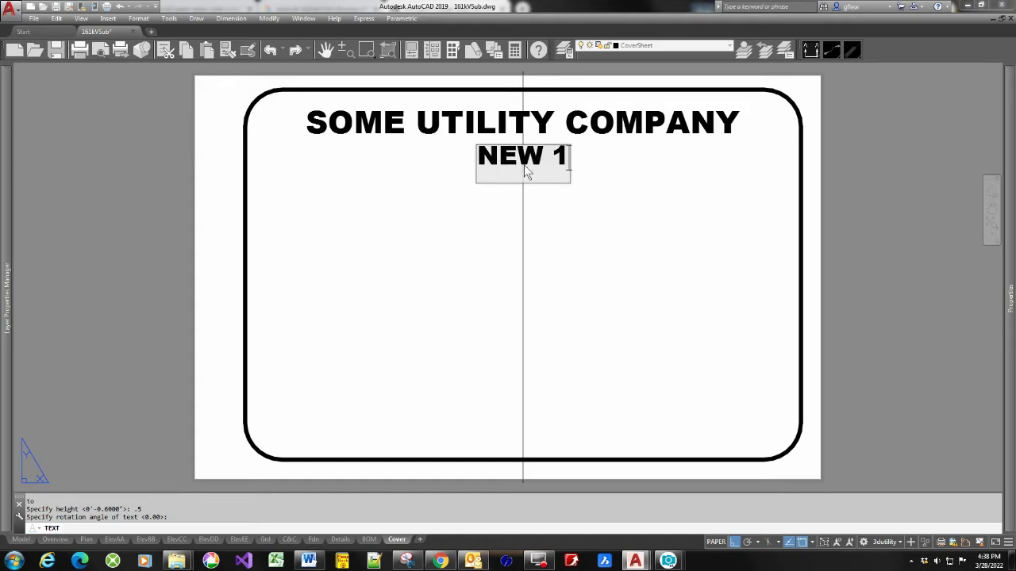
text(61KV)
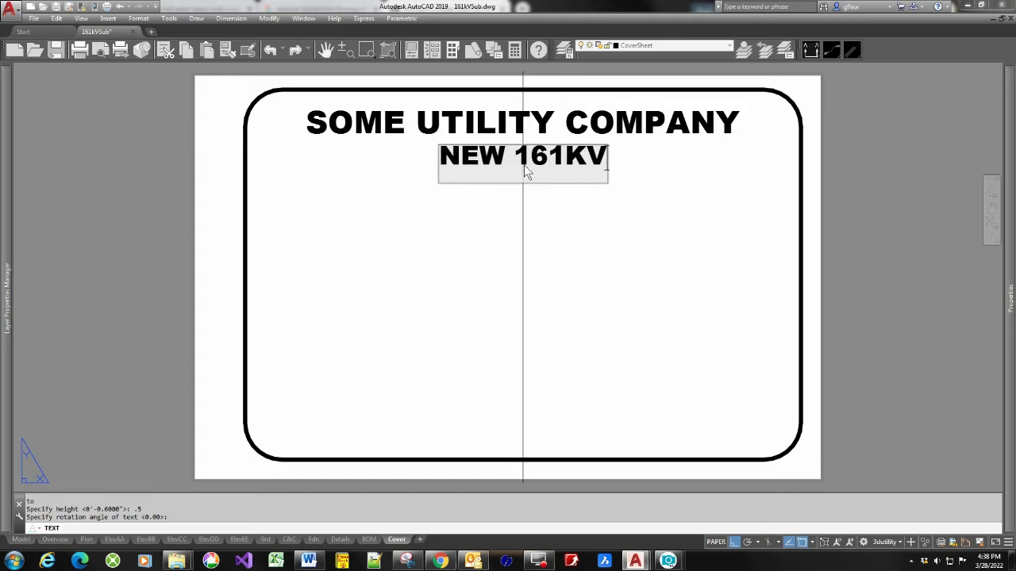
text( SUBST)
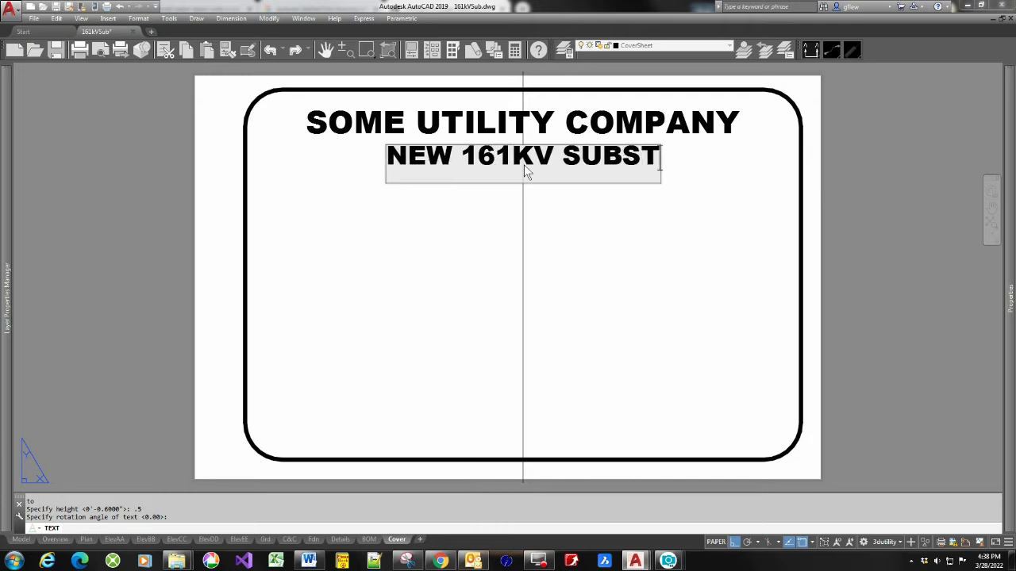
text(ATION)
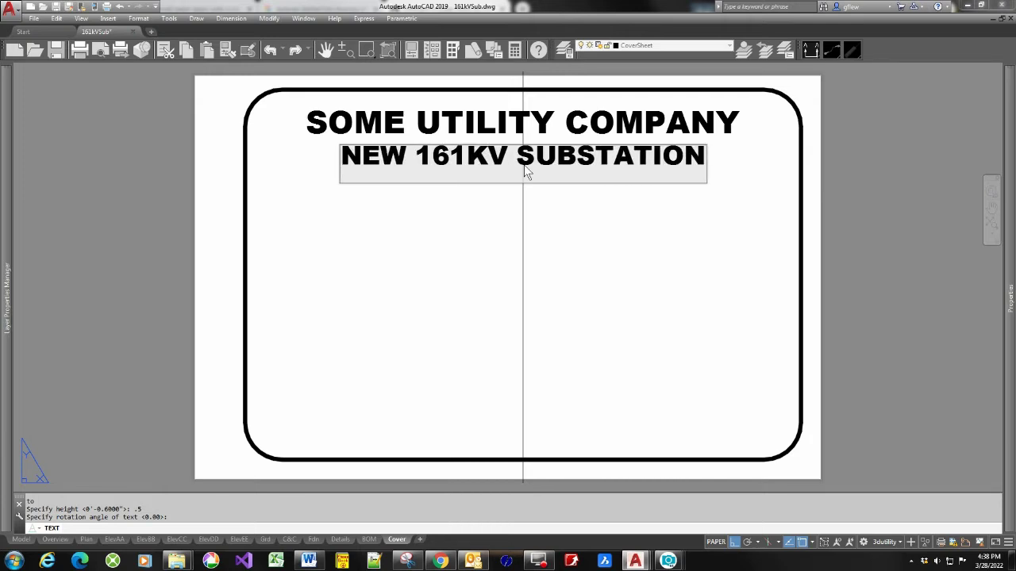
key(Return)
key(Return)
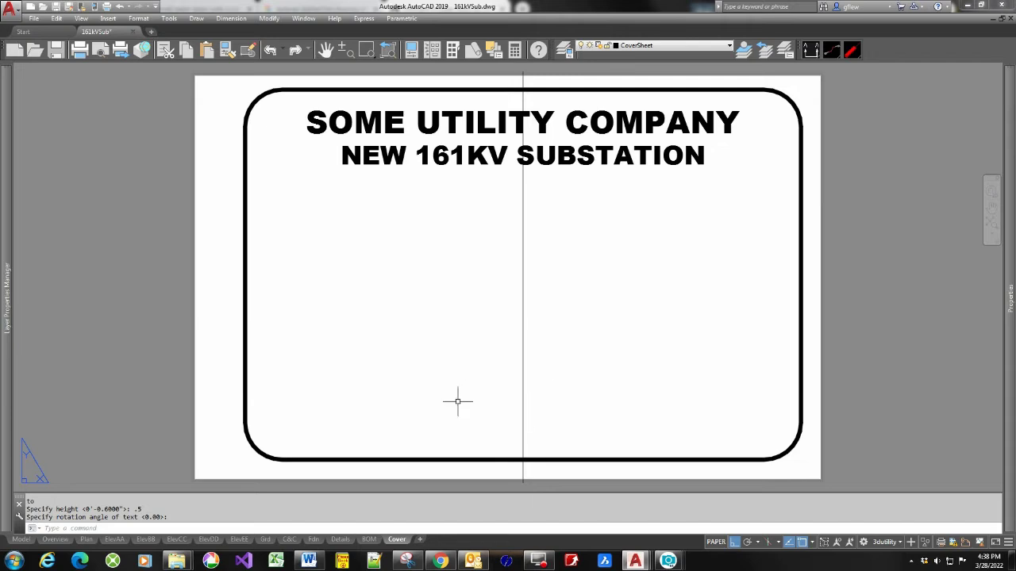
Switch to Chrome, close the extra tabs and open the full location map from The 3D Utility site's Contact page.
click(438, 561)
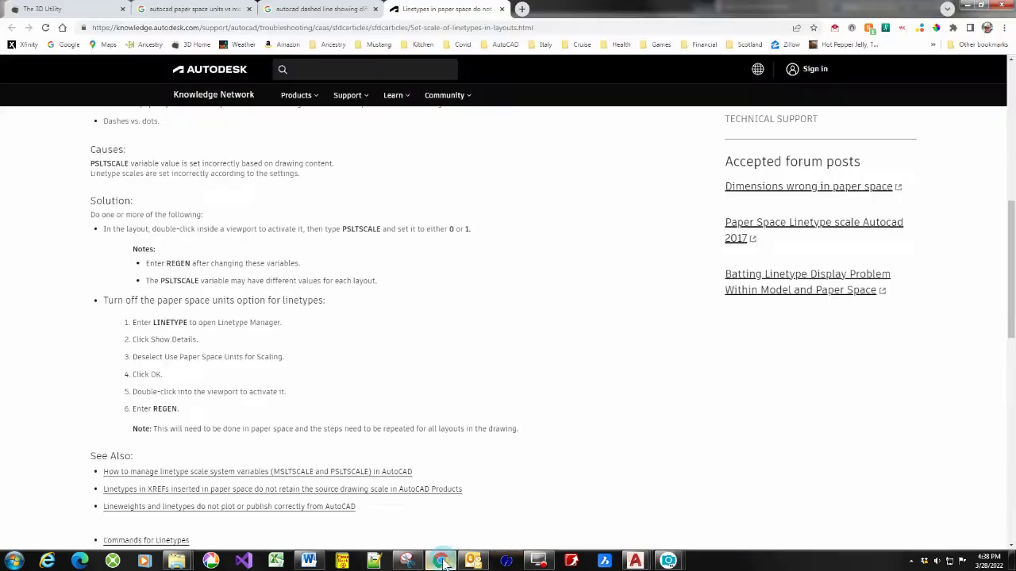
middle_click(208, 13)
middle_click(208, 13)
middle_click(208, 13)
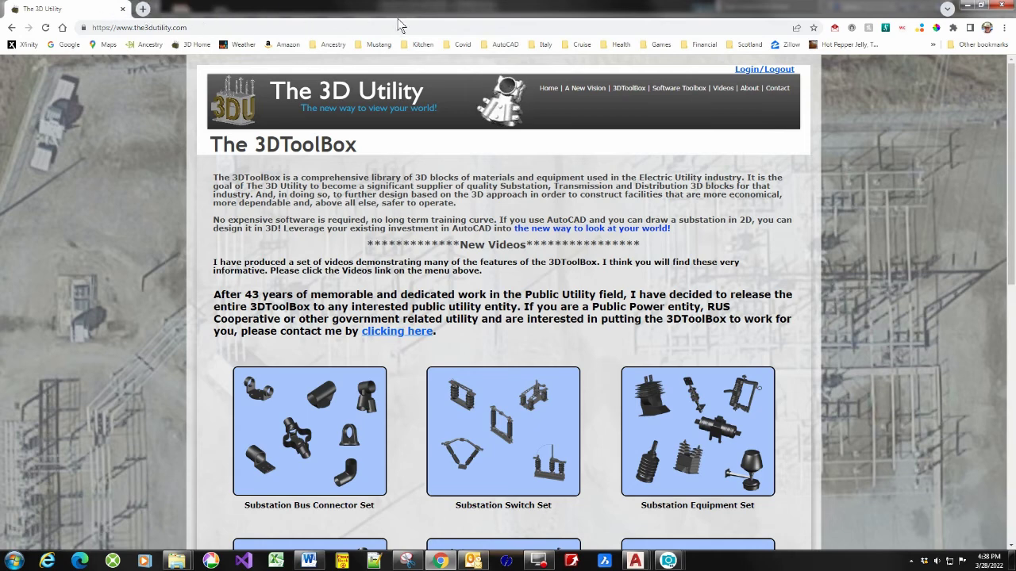
click(772, 89)
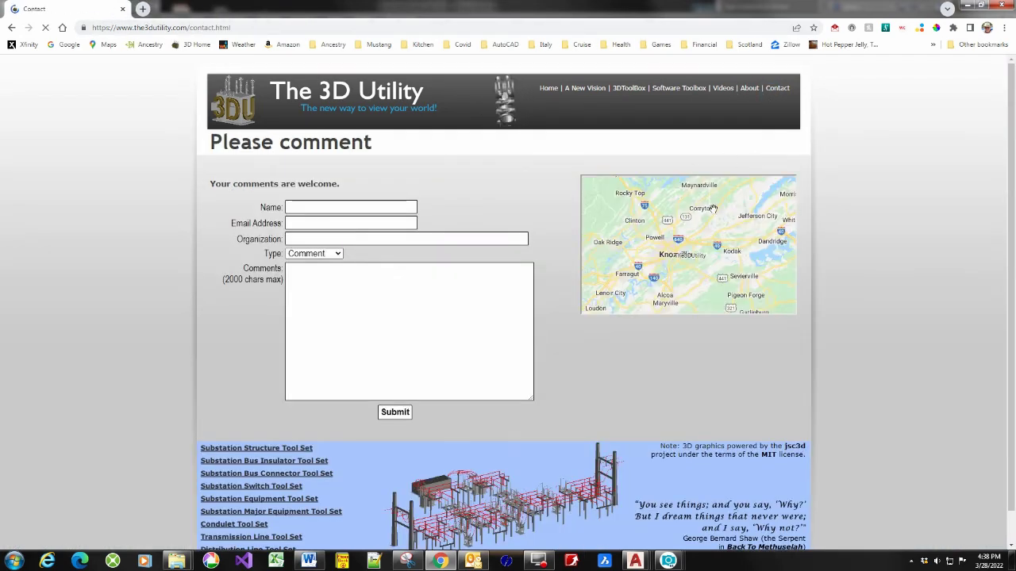
click(777, 190)
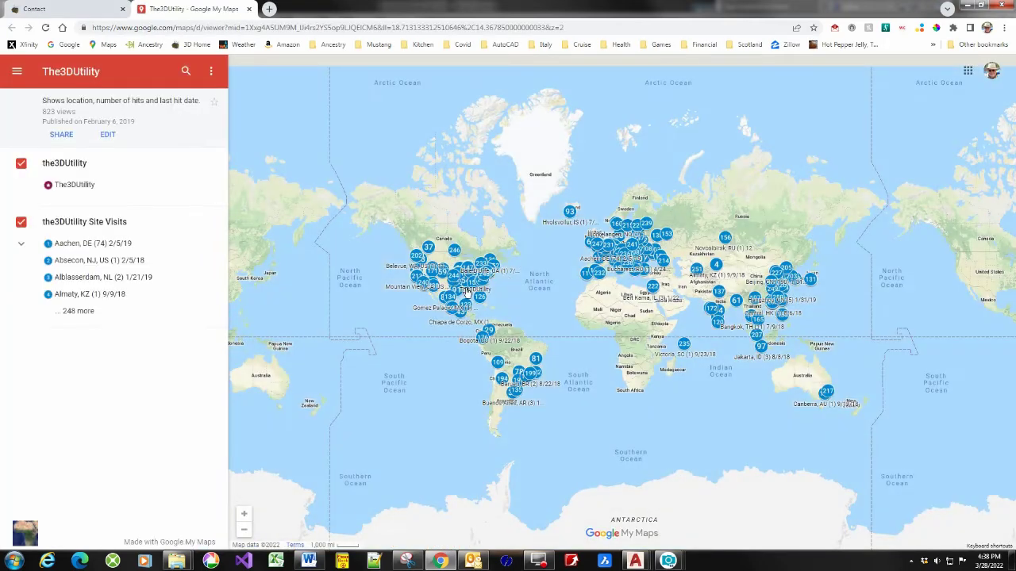
Capture a close-up of the map around The3DUtility marker east of Knoxville with the Snipping Tool and copy it.
scroll(472, 277, up, 3)
scroll(486, 316, up, 3)
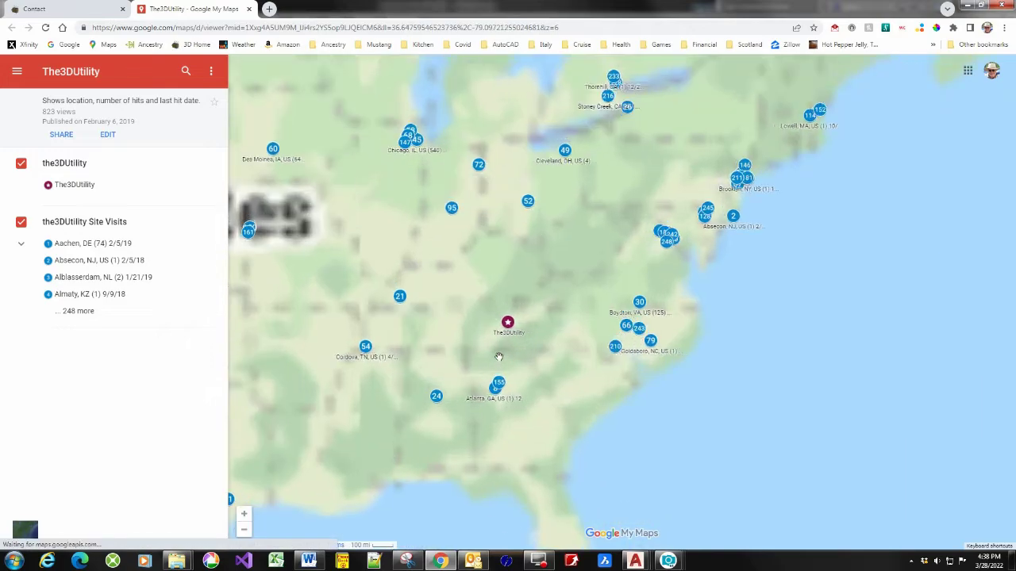
scroll(530, 259, up, 5)
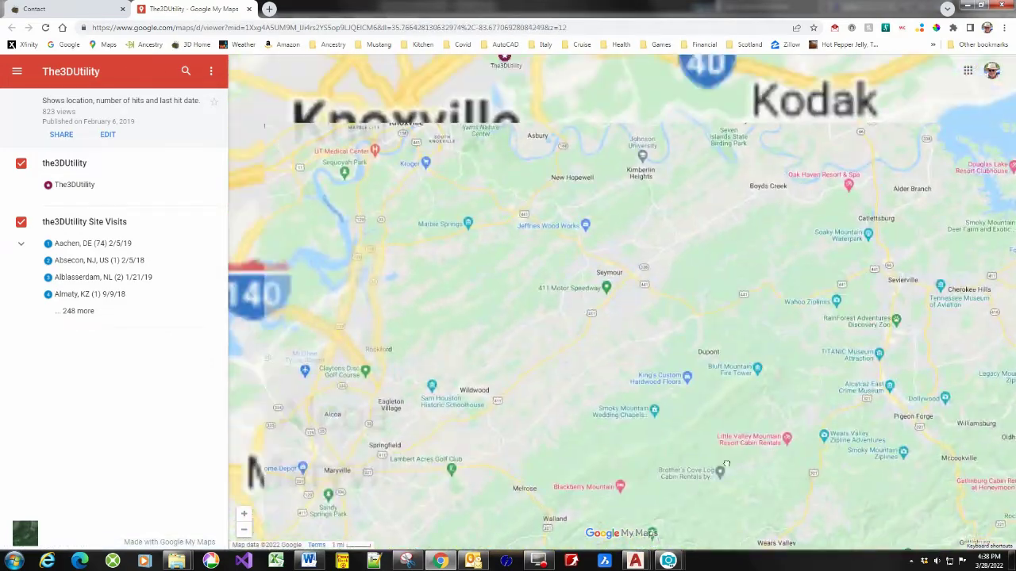
drag(556, 230, 730, 390)
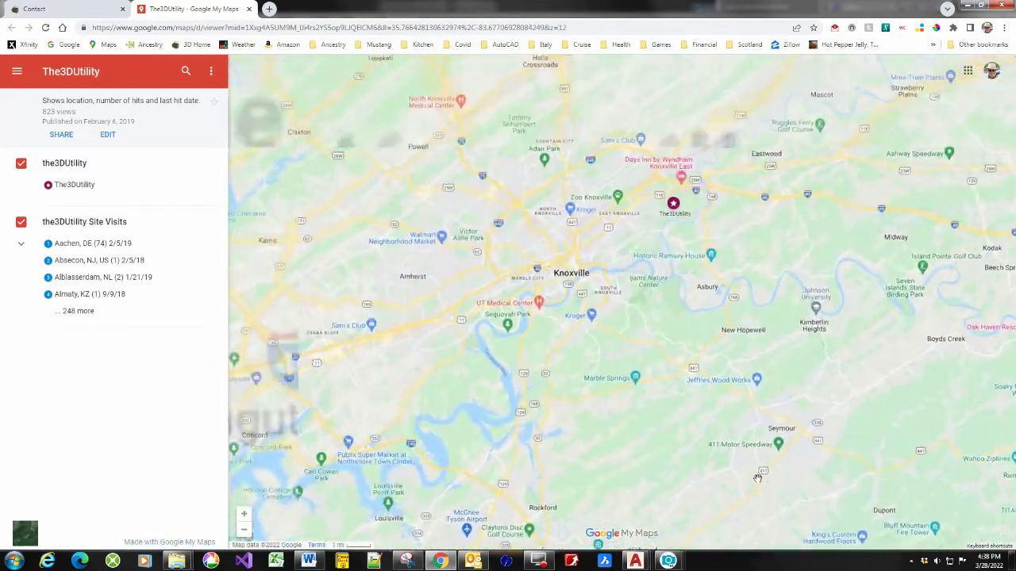
drag(714, 337, 717, 448)
scroll(717, 381, up, 1)
scroll(717, 453, up, 1)
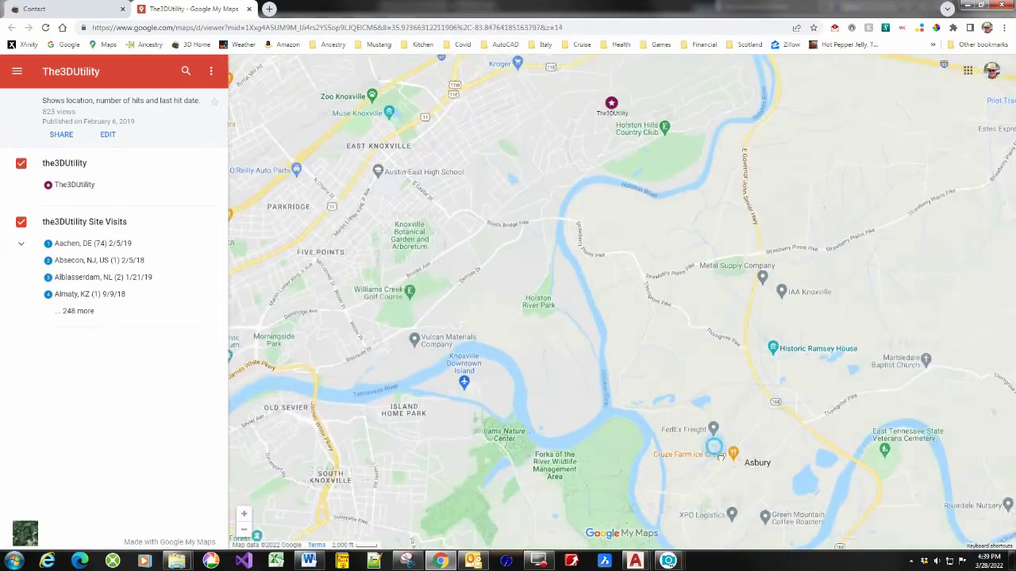
drag(669, 262, 748, 462)
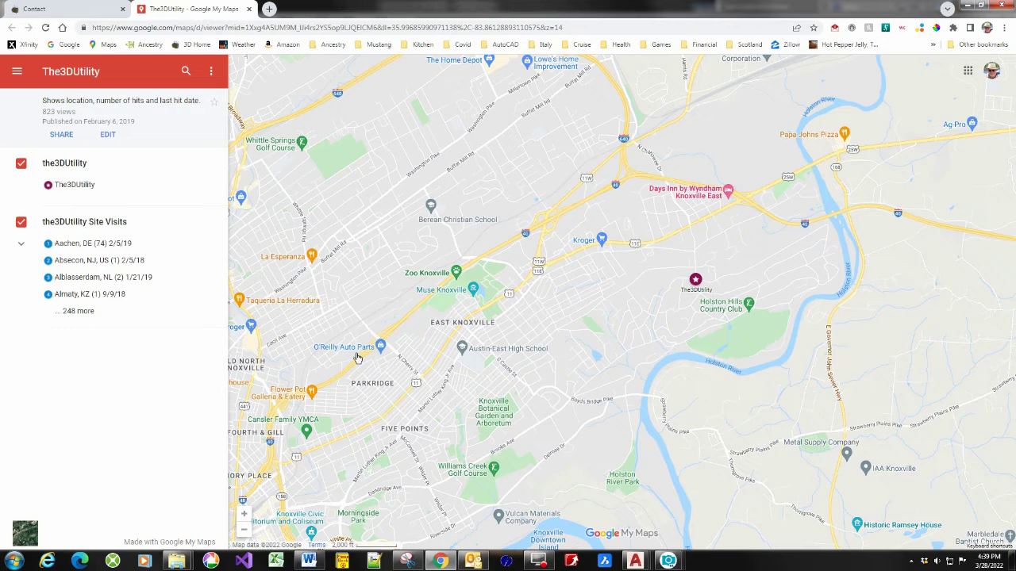
click(411, 562)
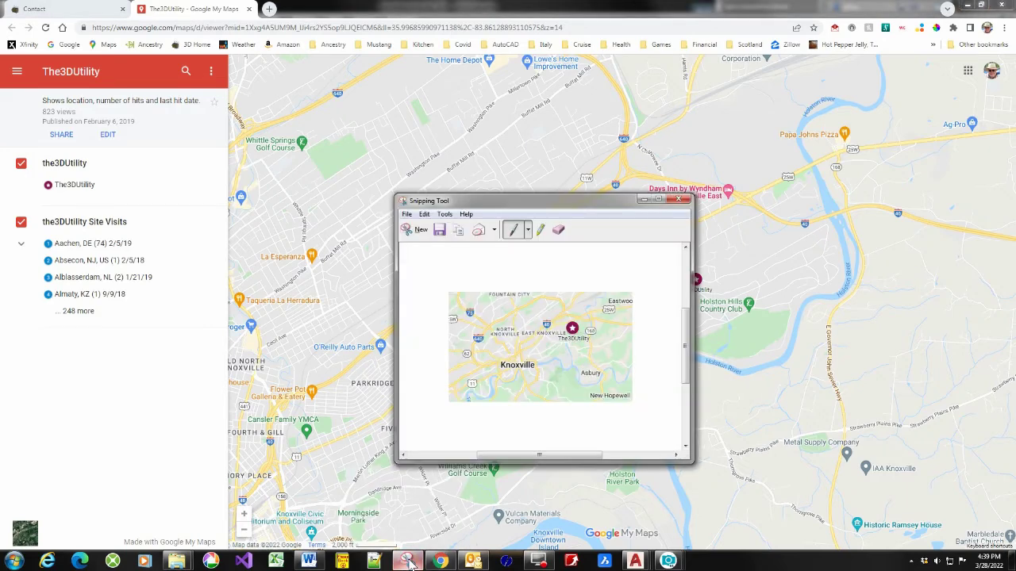
click(417, 230)
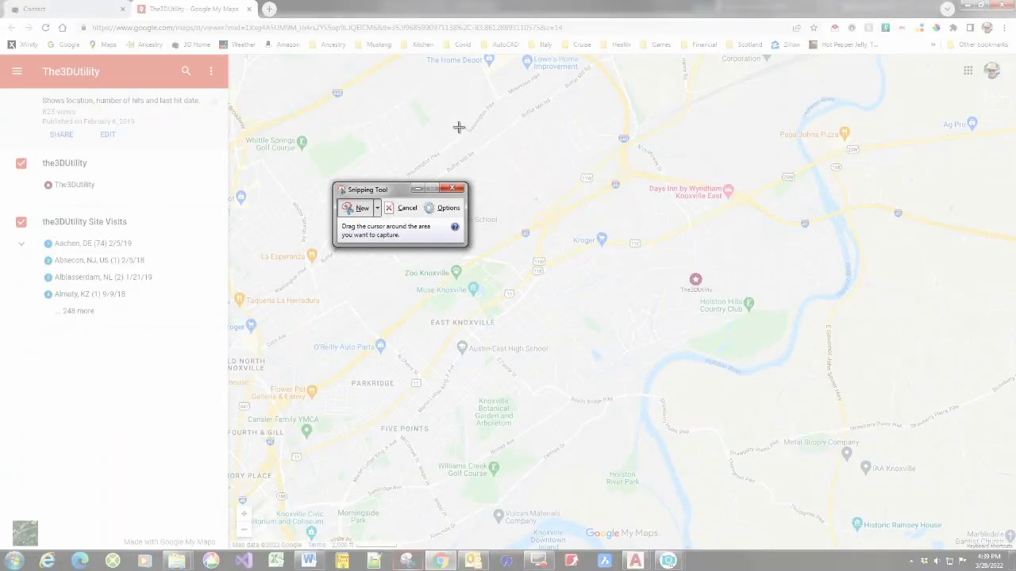
drag(471, 117, 907, 415)
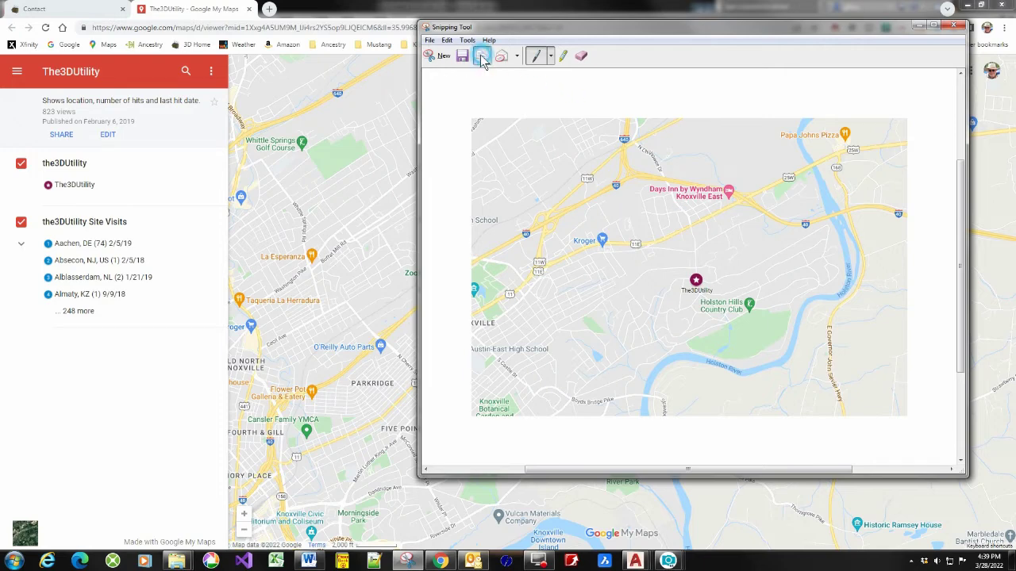
Switch back to AutoCAD and paste the map image just right of the construction line in the sheet's lower half.
mouse_move(635, 562)
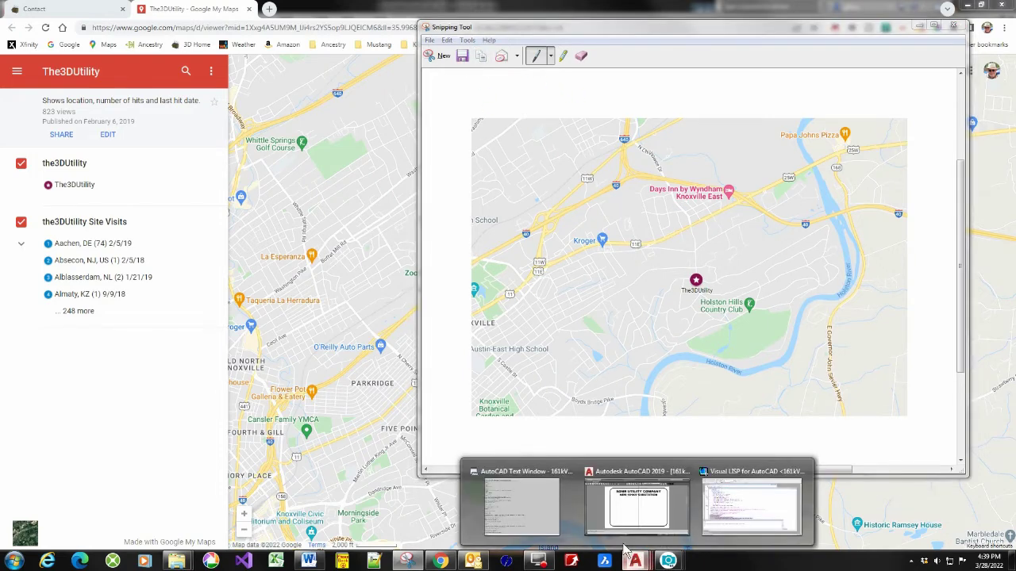
click(649, 512)
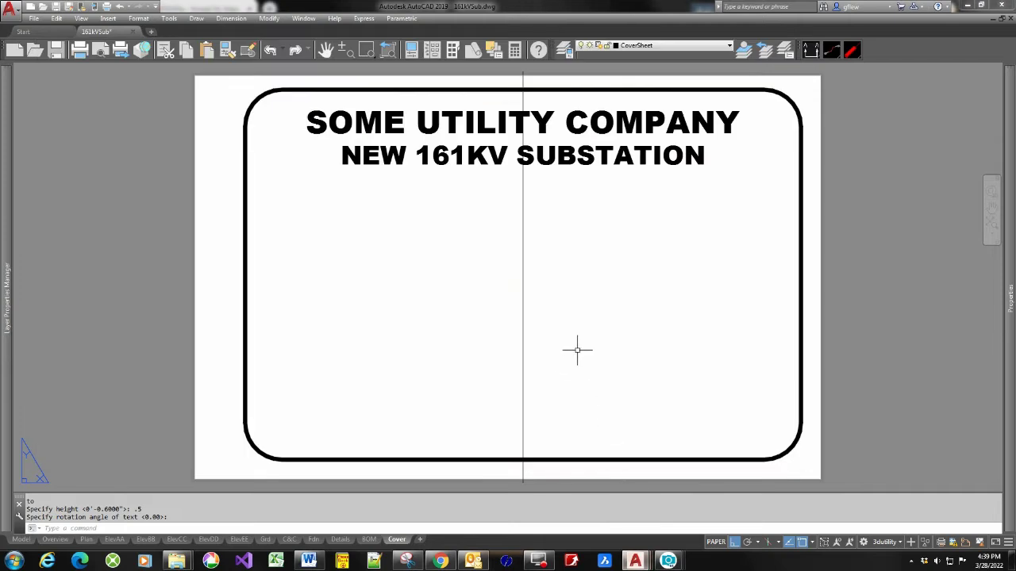
key(ctrl+v)
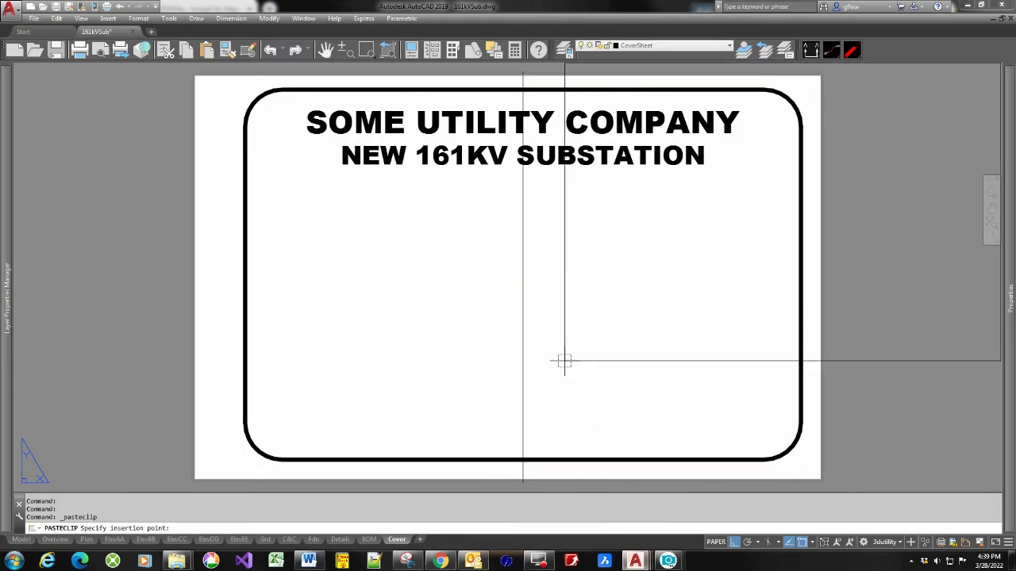
click(536, 411)
Shrink the pasted map by its upper-right corner grip with Ortho off so it fits inside the border's right half.
click(930, 139)
click(929, 124)
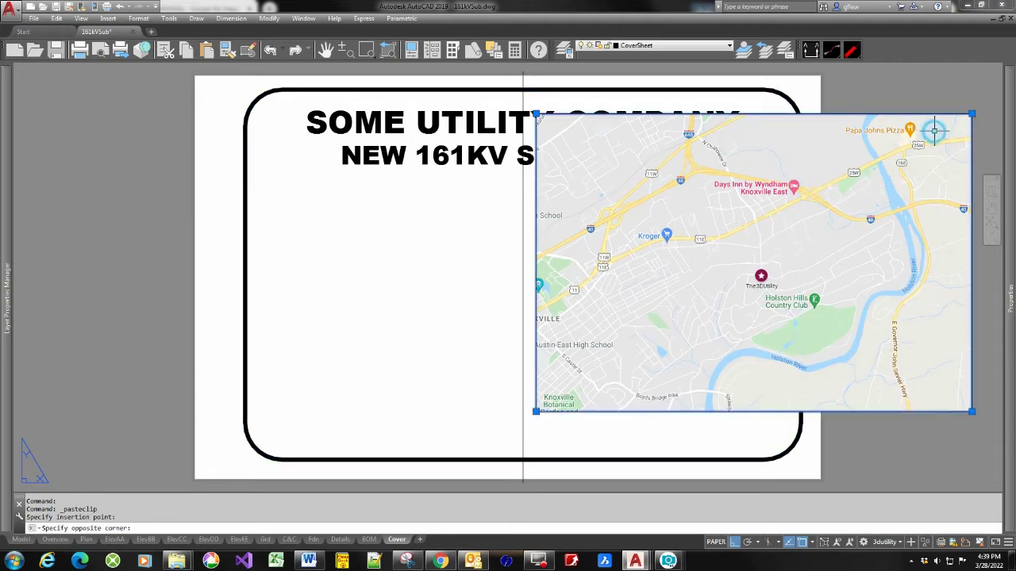
click(971, 114)
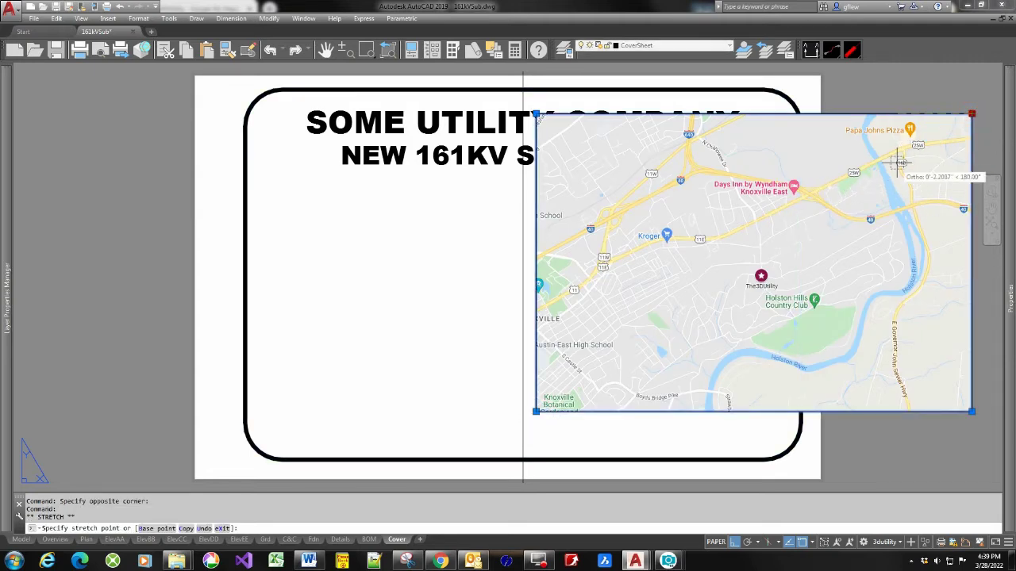
key(F8)
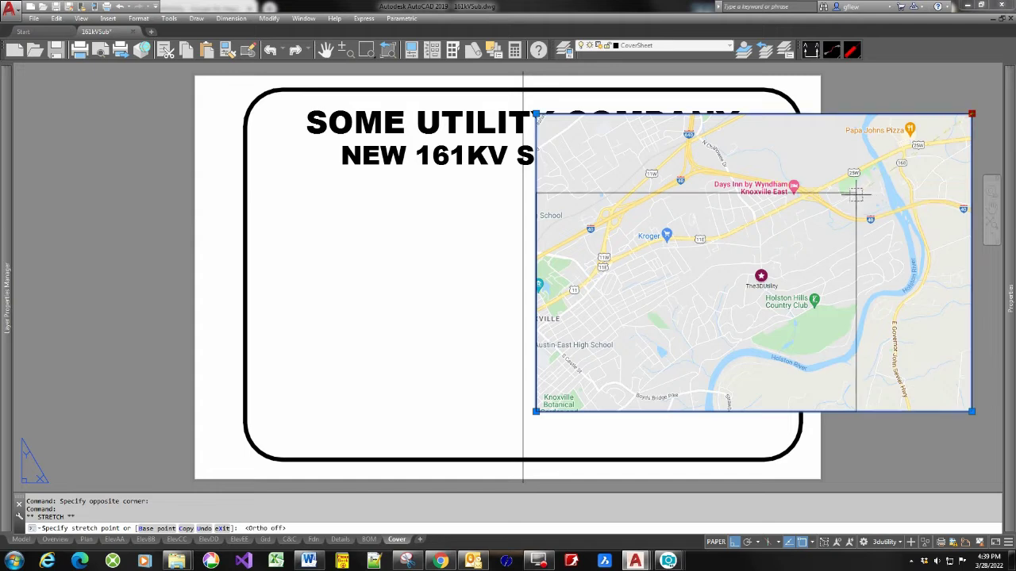
click(791, 247)
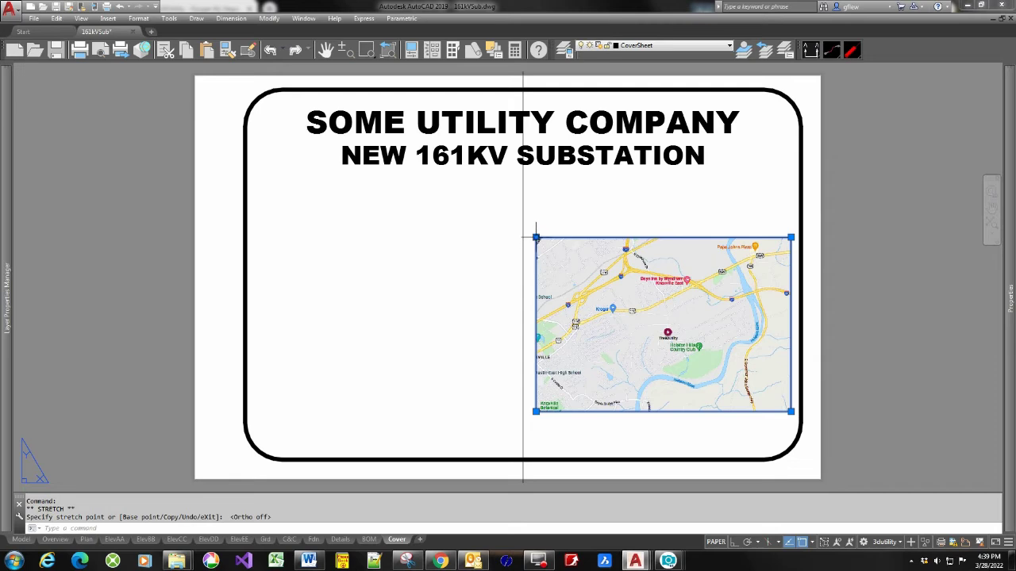
Move the map image slightly upward within the right half of the border, using its upper-left corner grip.
click(536, 236)
right_click(559, 229)
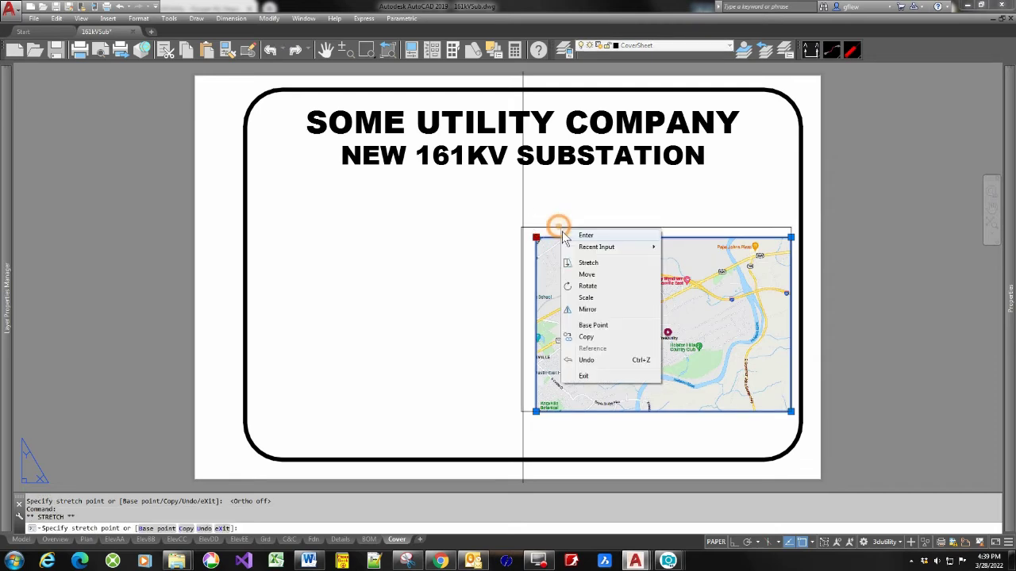
click(589, 274)
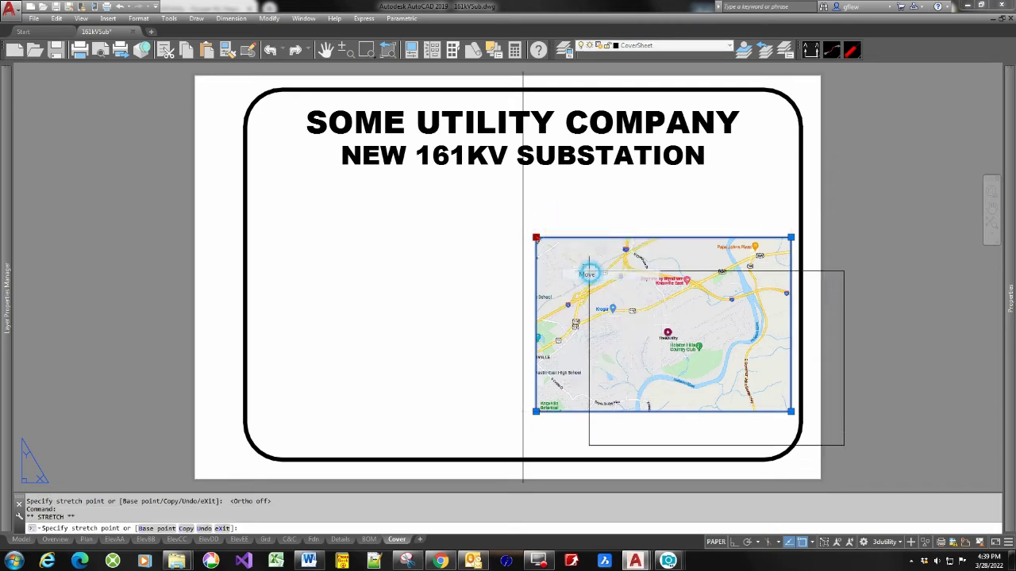
click(536, 223)
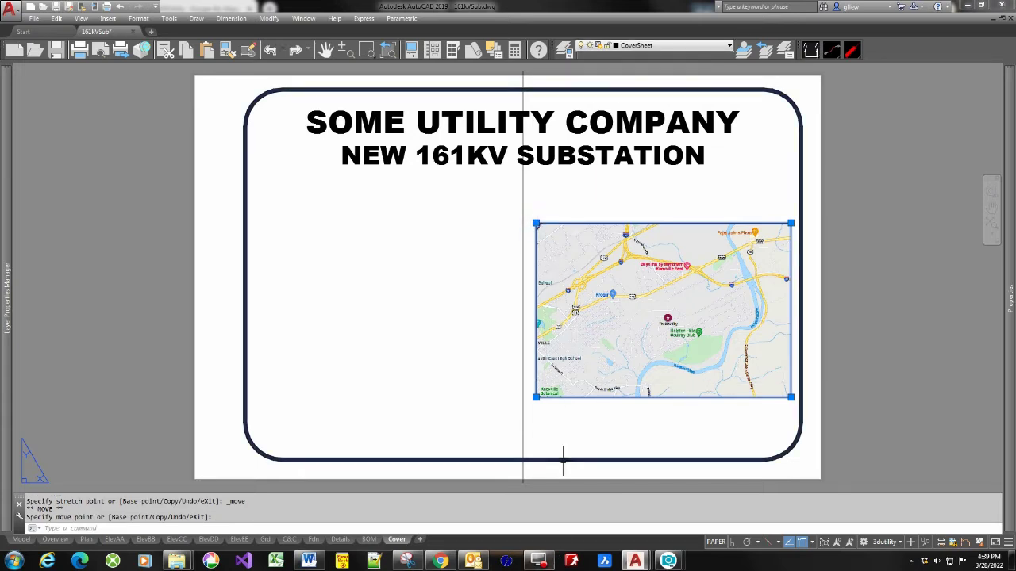
Switch to Chrome and capture a wider Knoxville map area, including The3DUtility marker, with the Snipping Tool.
click(438, 562)
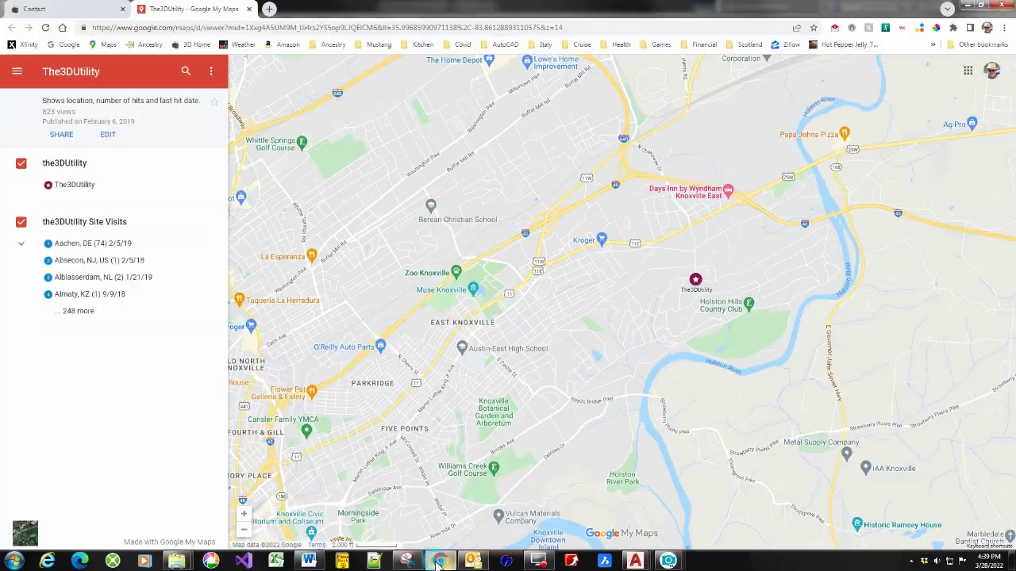
scroll(555, 329, down, 3)
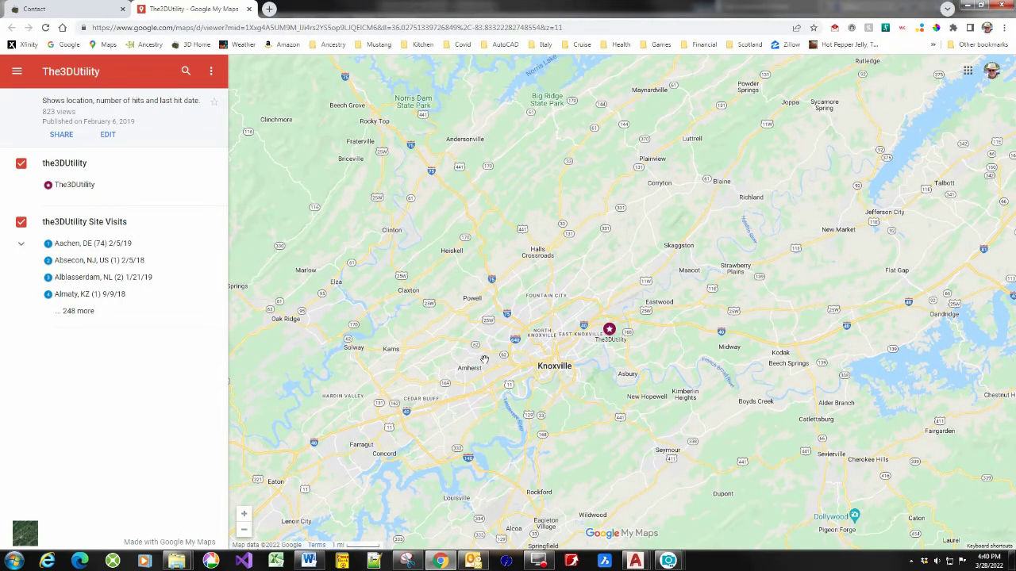
click(407, 562)
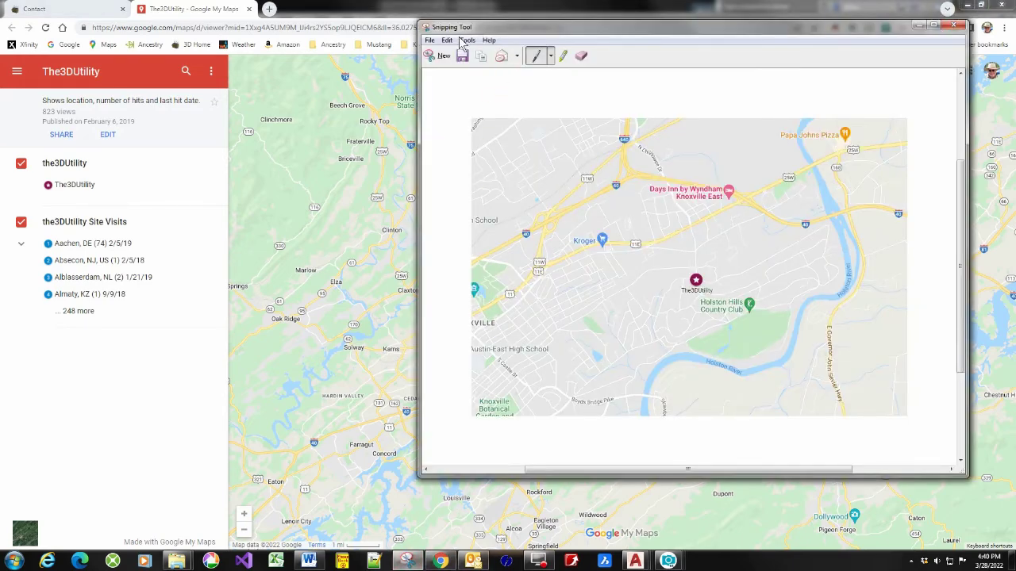
click(441, 56)
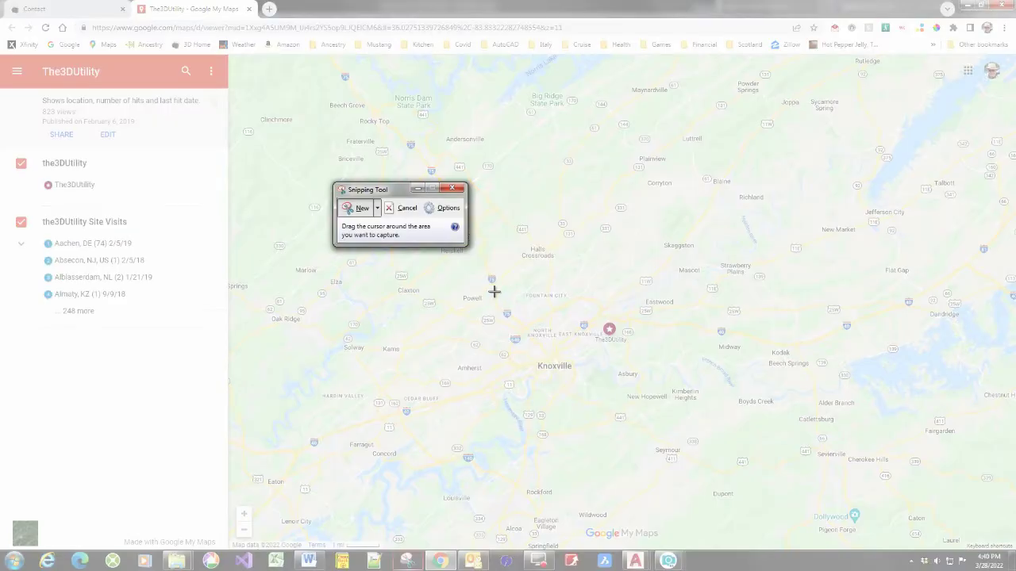
drag(494, 292, 641, 376)
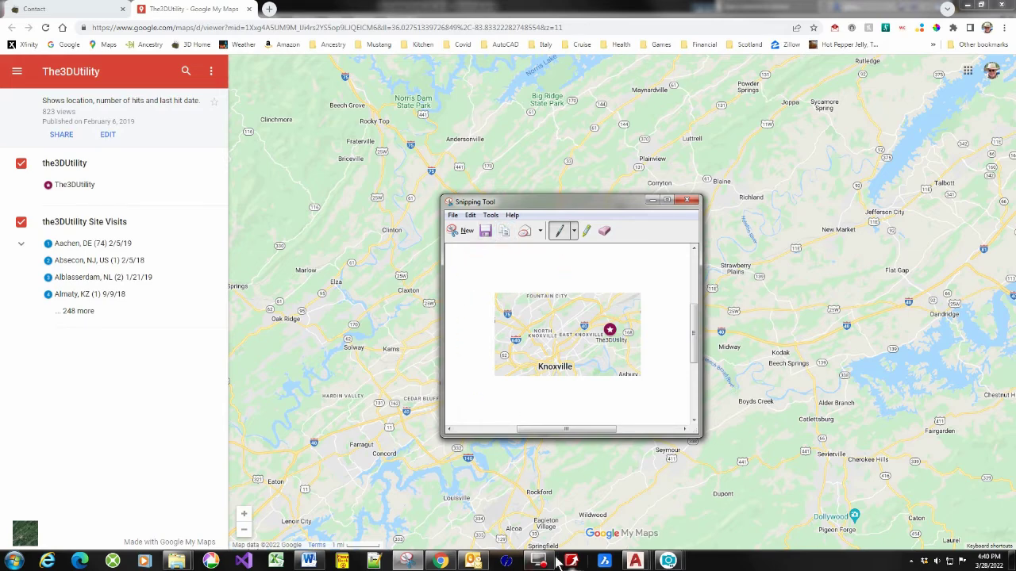
Switch back to AutoCAD and paste the Knoxville snip at the lower-left corner of the larger map image.
mouse_move(632, 564)
click(635, 500)
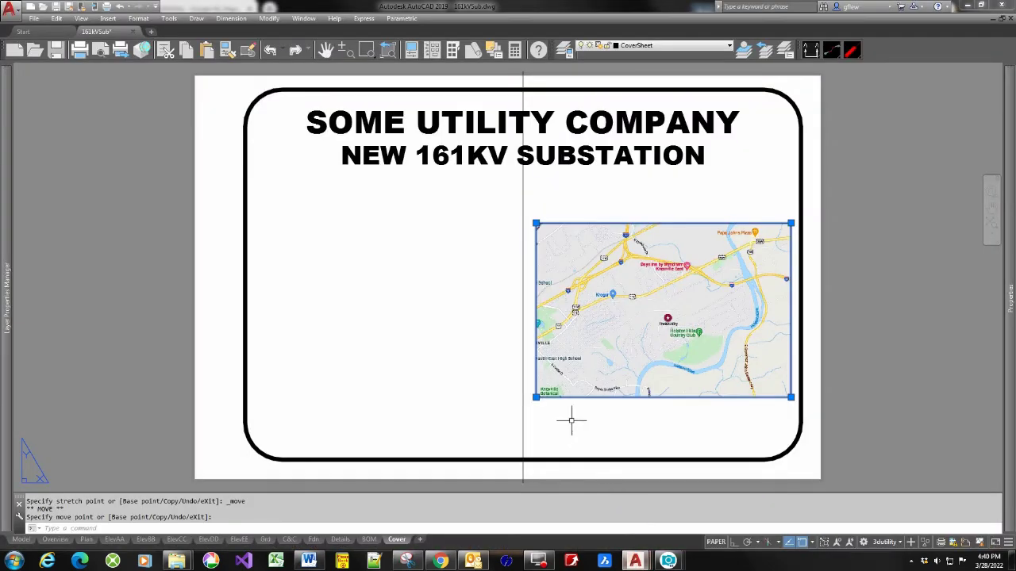
key(Escape)
key(ctrl+v)
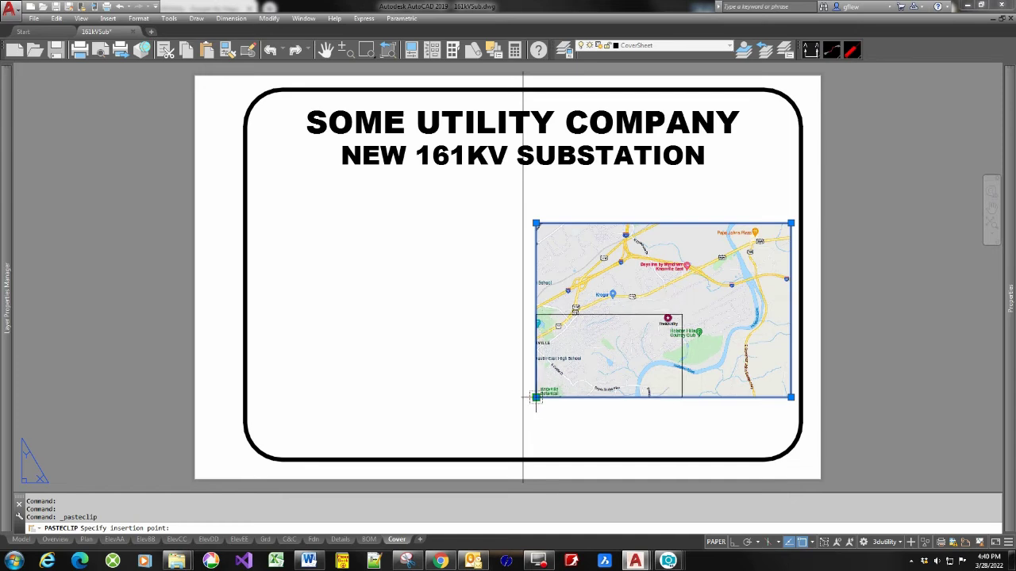
click(537, 398)
click(635, 270)
key(Escape)
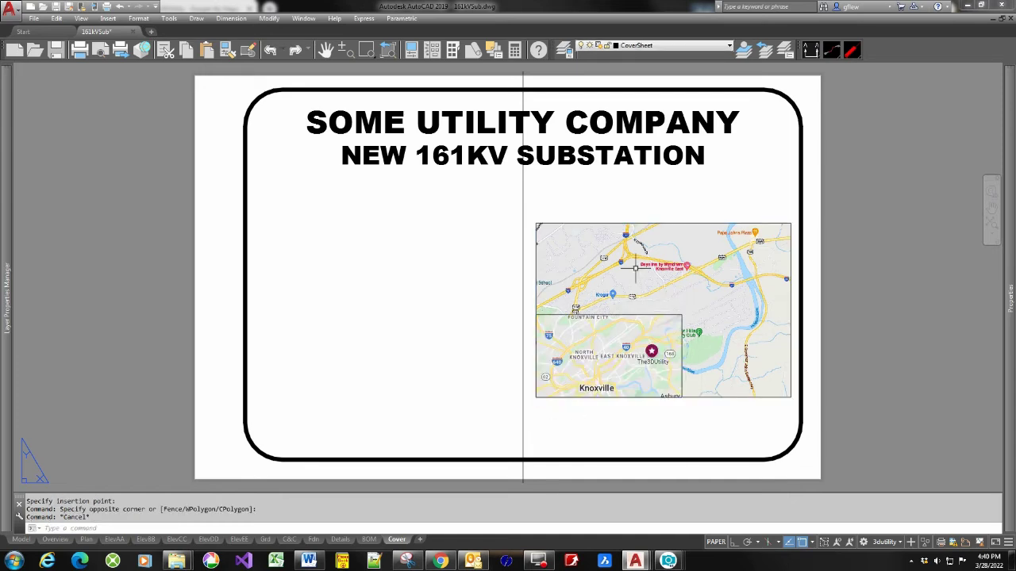
Shrink the Knoxville inset map by its upper-right corner grip, keeping it in the larger map's lower-left corner.
click(660, 315)
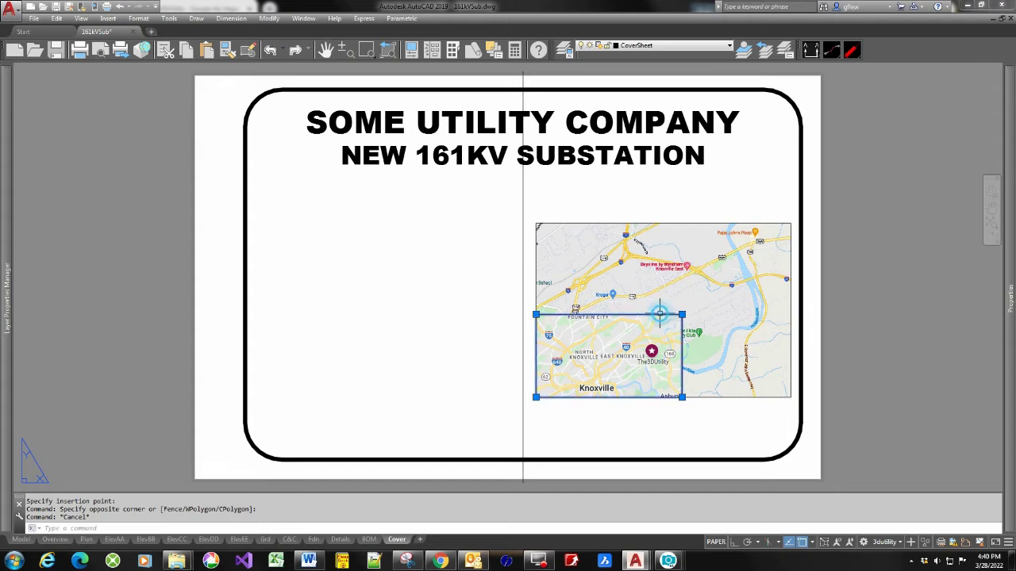
click(682, 315)
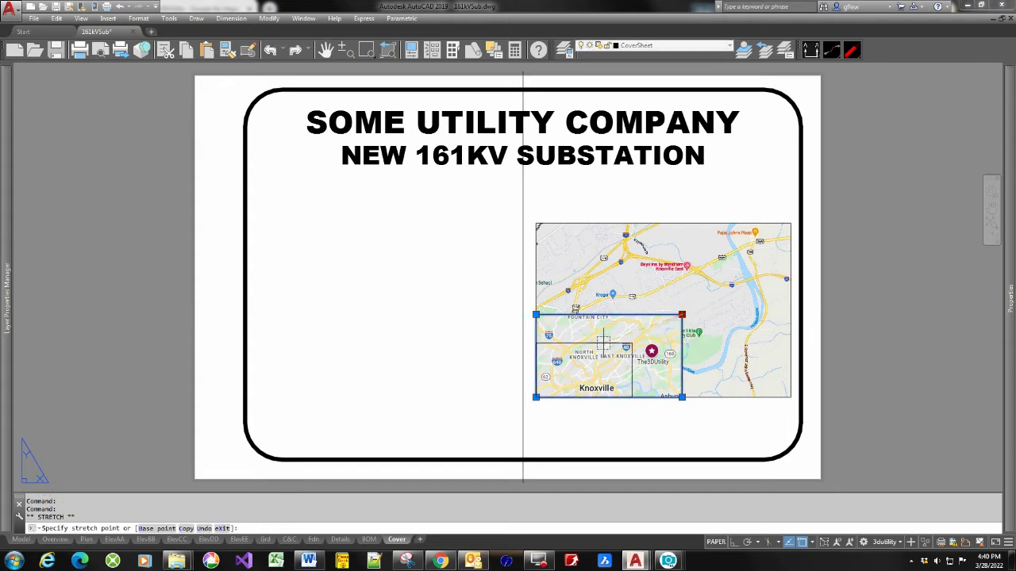
click(629, 346)
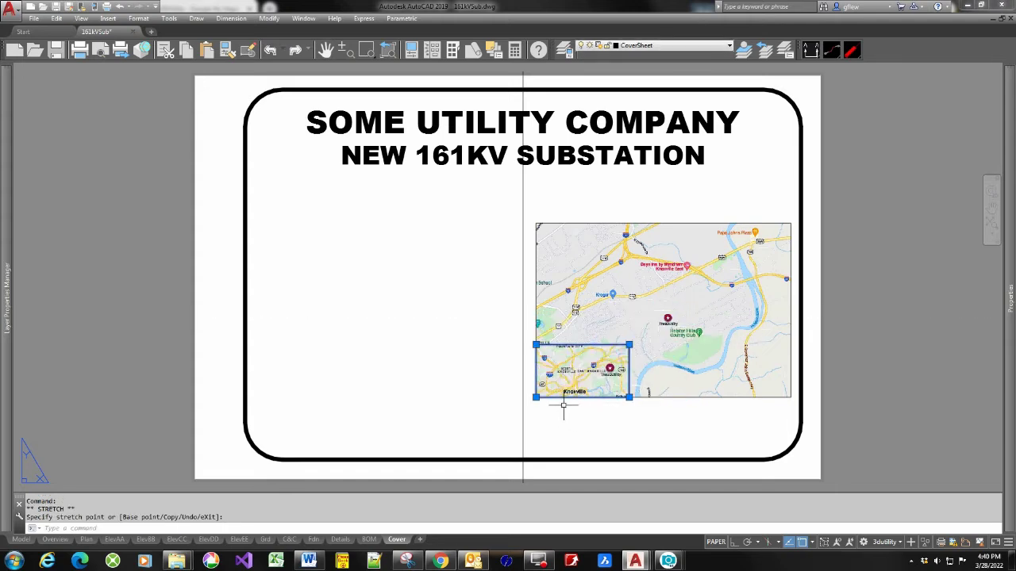
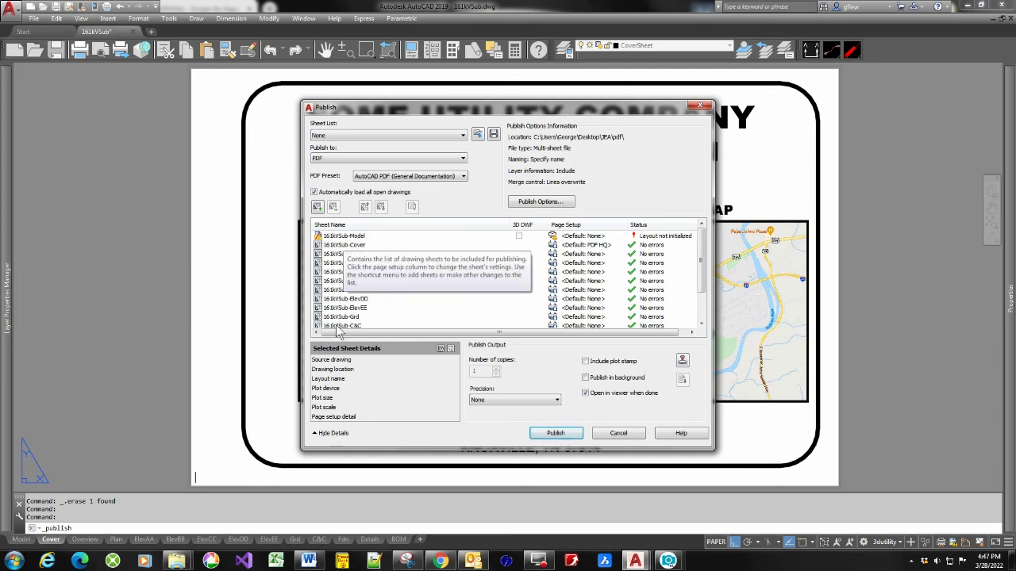
Remove the 161kVSub-Model sheet from the list of sheets to publish.
click(332, 236)
right_click(333, 237)
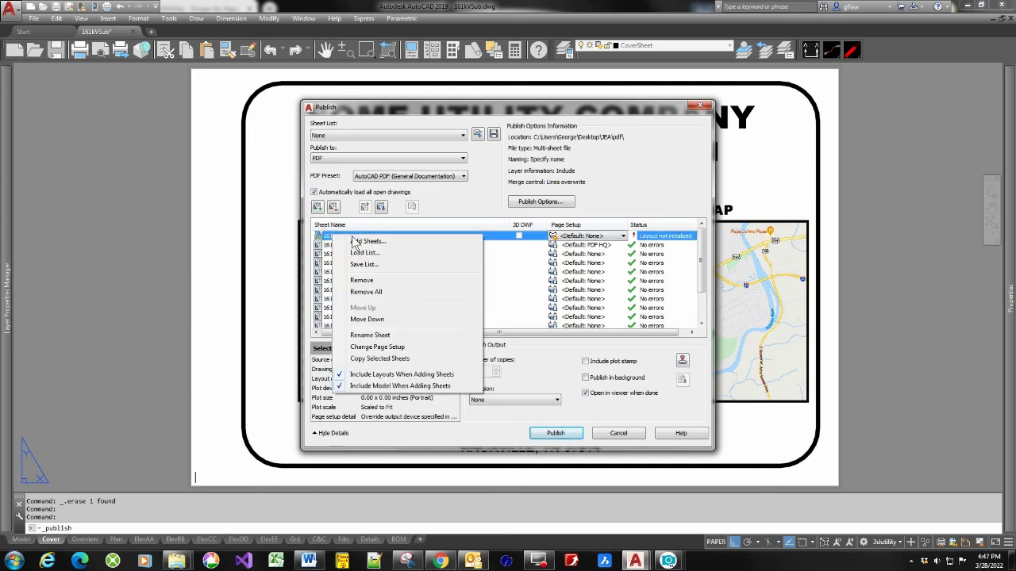
click(373, 280)
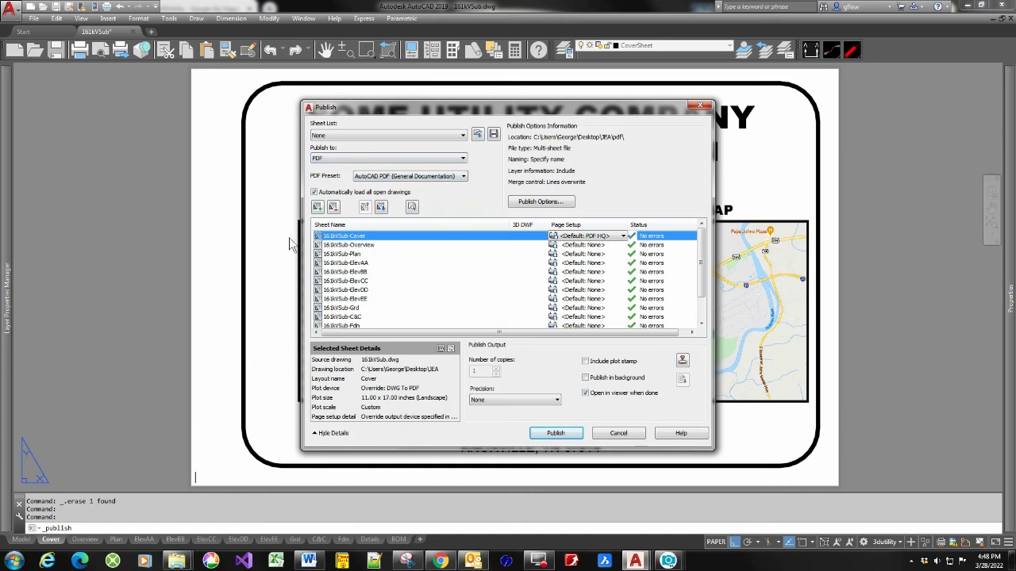
Review the PDF publish options for location, quality, layers and bookmarks, and accept them with bookmark creation enabled.
click(543, 203)
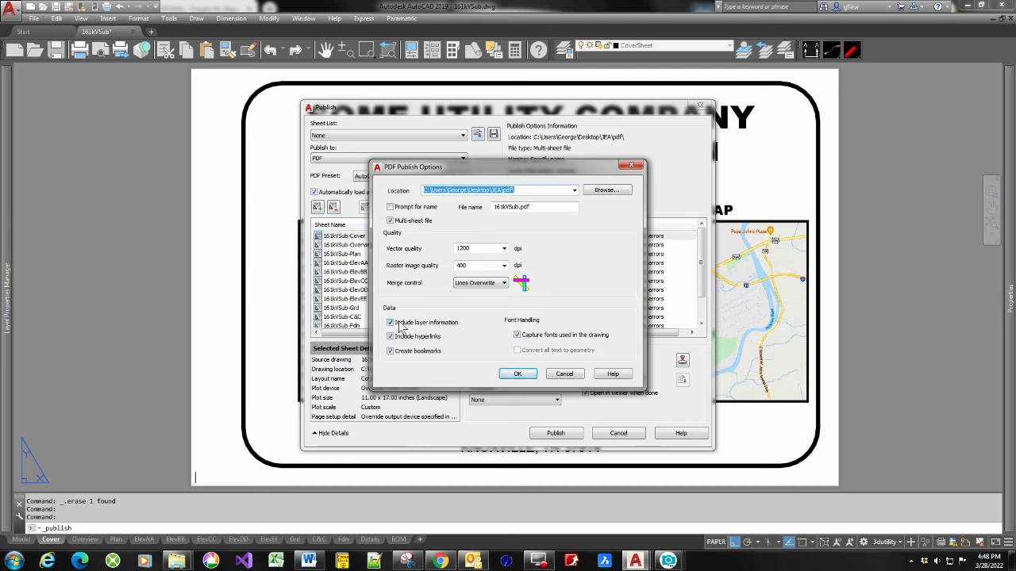
click(390, 351)
click(390, 350)
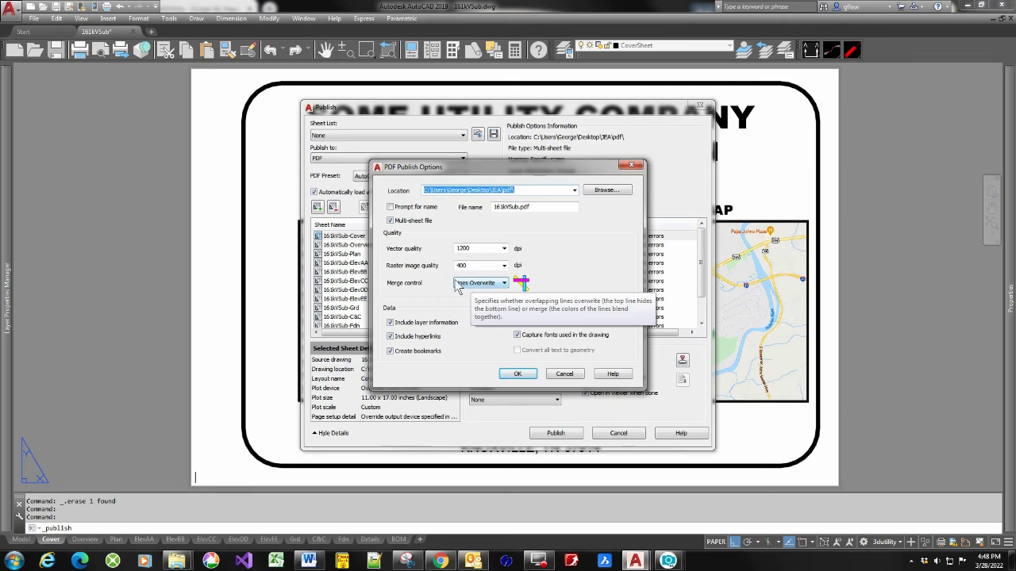
click(518, 374)
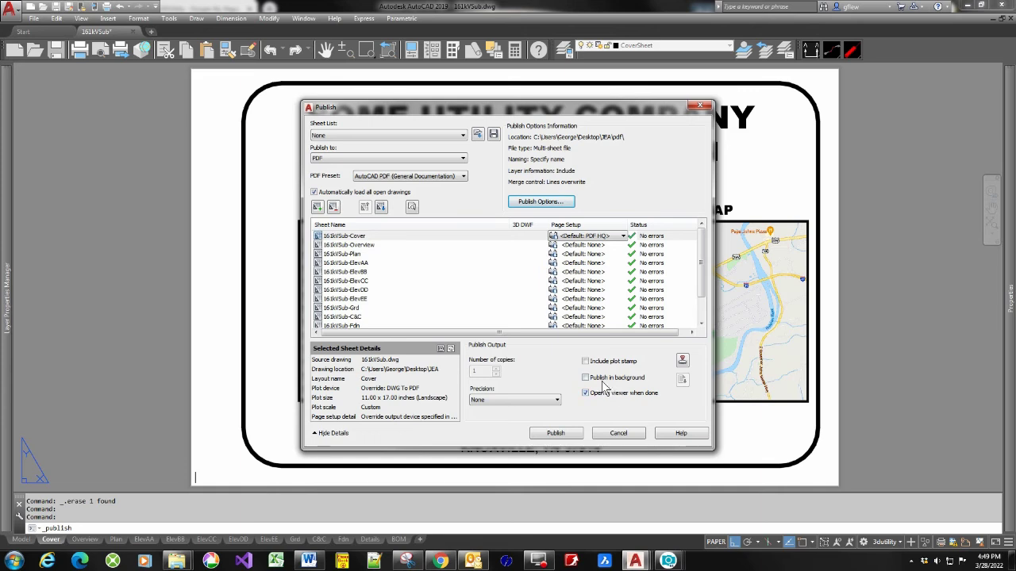
click(585, 378)
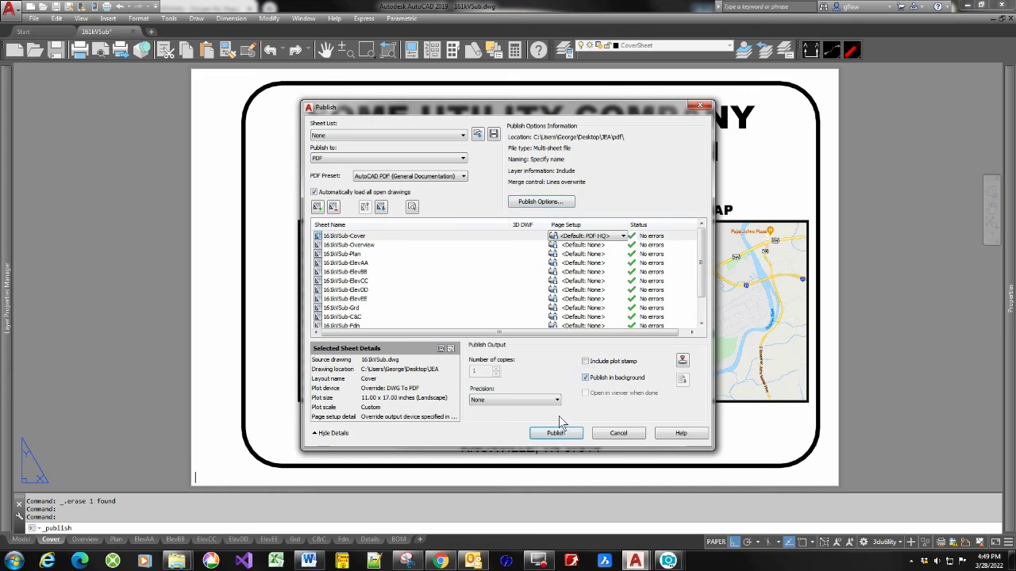
click(586, 379)
click(586, 394)
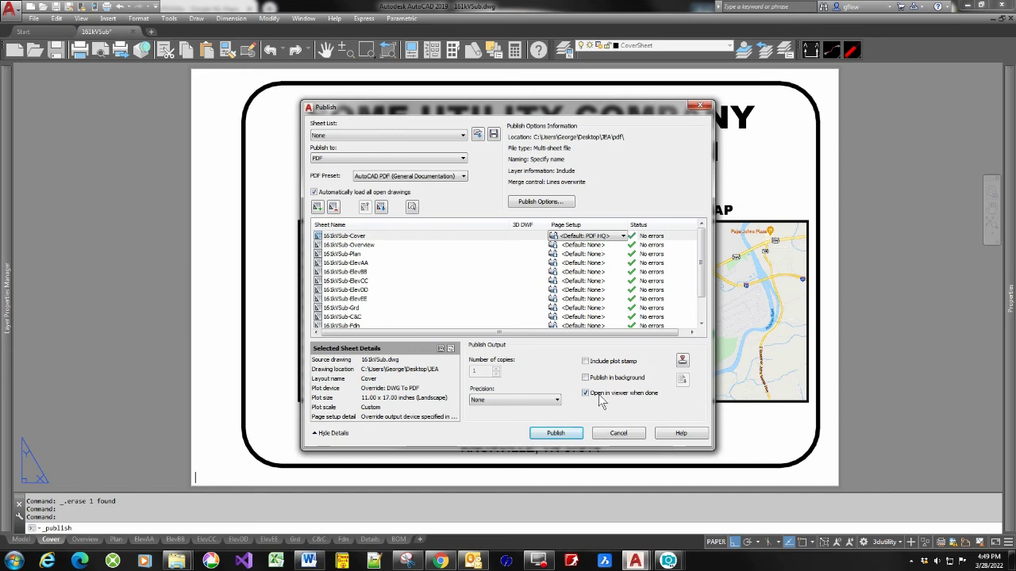
Publish the listed sheets to 161kVSub.pdf, replacing the existing file and without saving the sheet list.
click(555, 433)
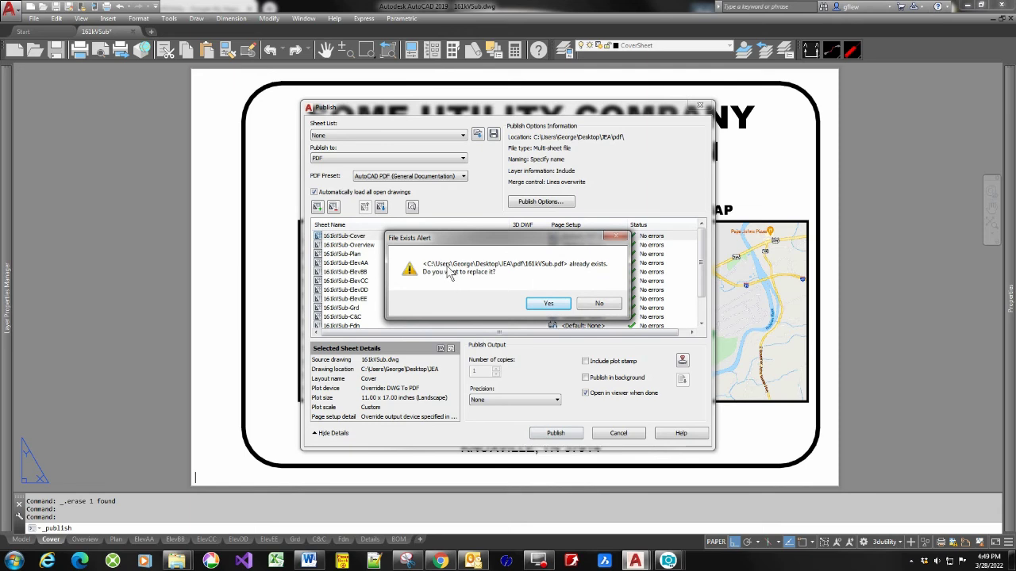
click(545, 307)
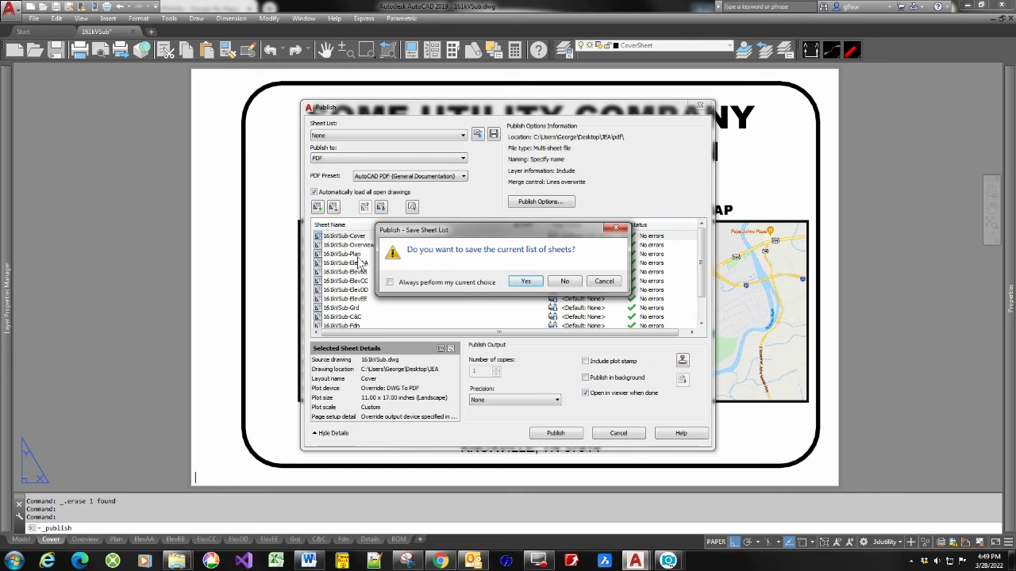
click(567, 282)
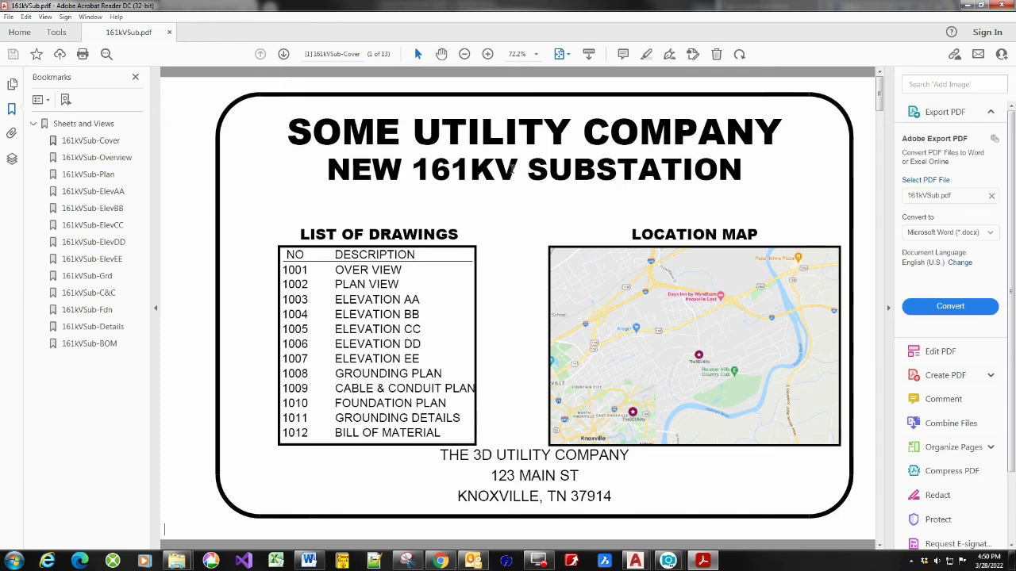
Examine the published PDF's sheets from the cover through the bill of material, and recheck the elevation pages.
scroll(510, 176, down, 1)
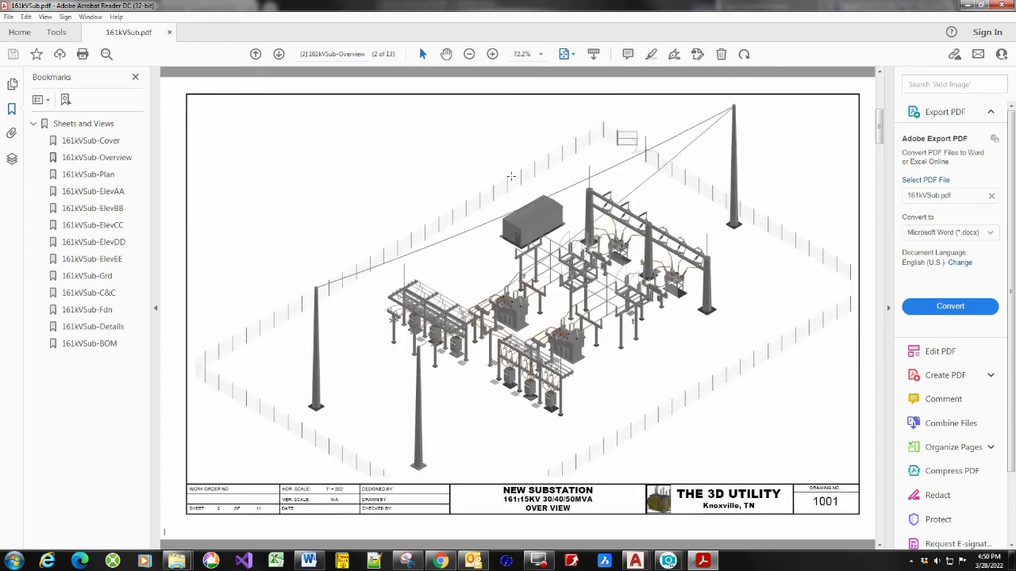
scroll(511, 176, down, 1)
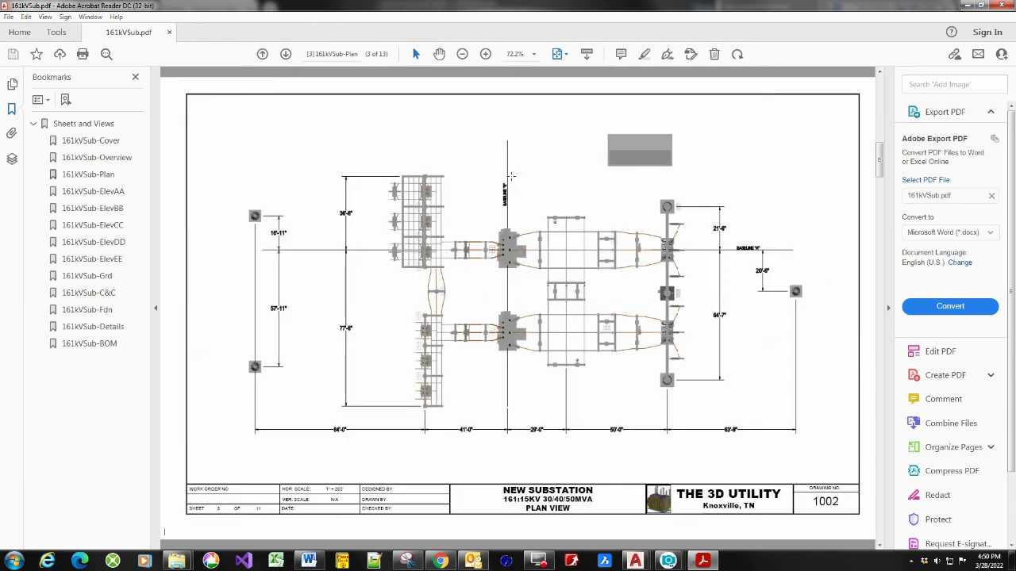
scroll(512, 176, down, 1)
scroll(511, 176, down, 3)
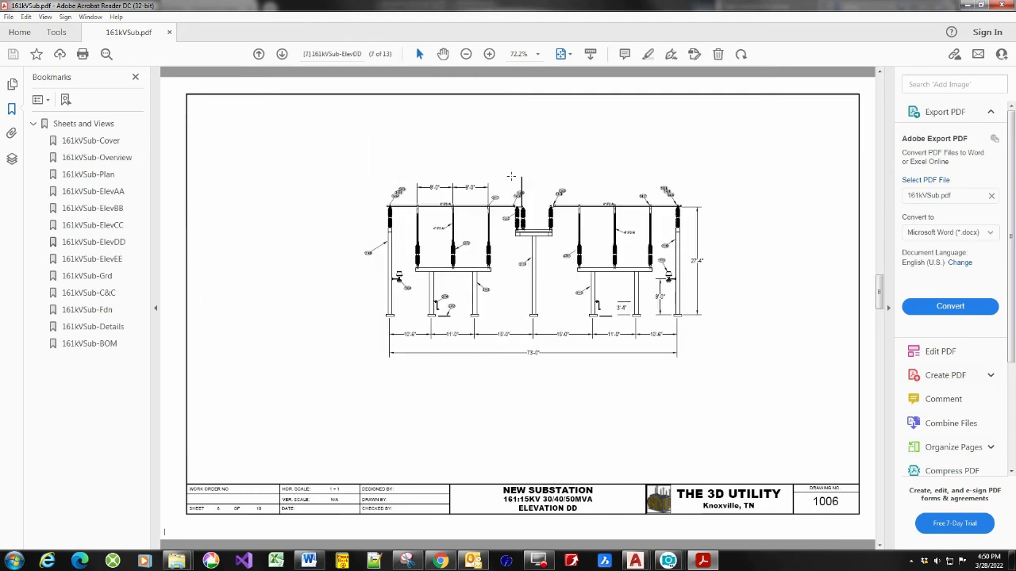
scroll(512, 176, down, 1)
scroll(511, 176, down, 1)
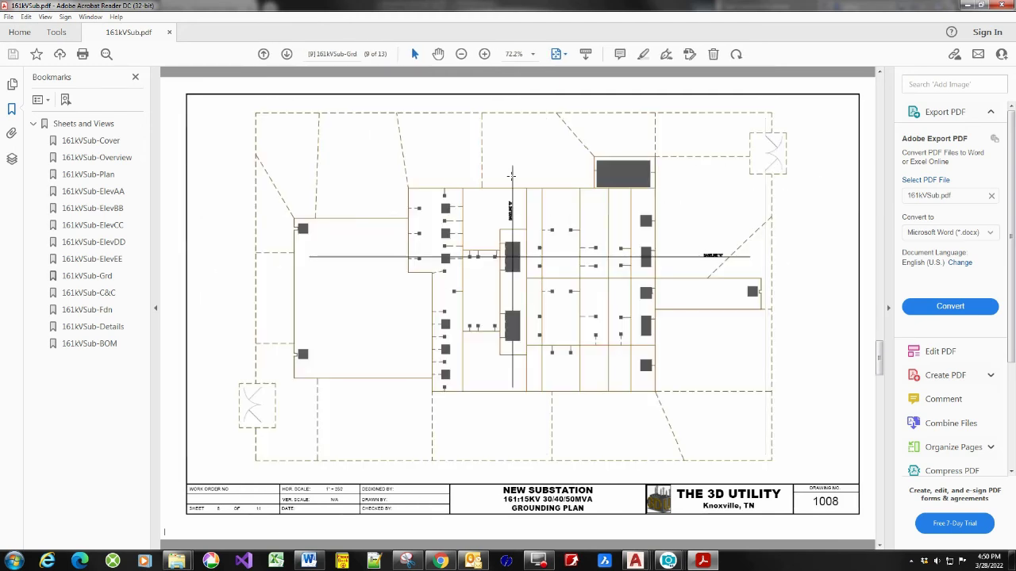
scroll(511, 176, down, 1)
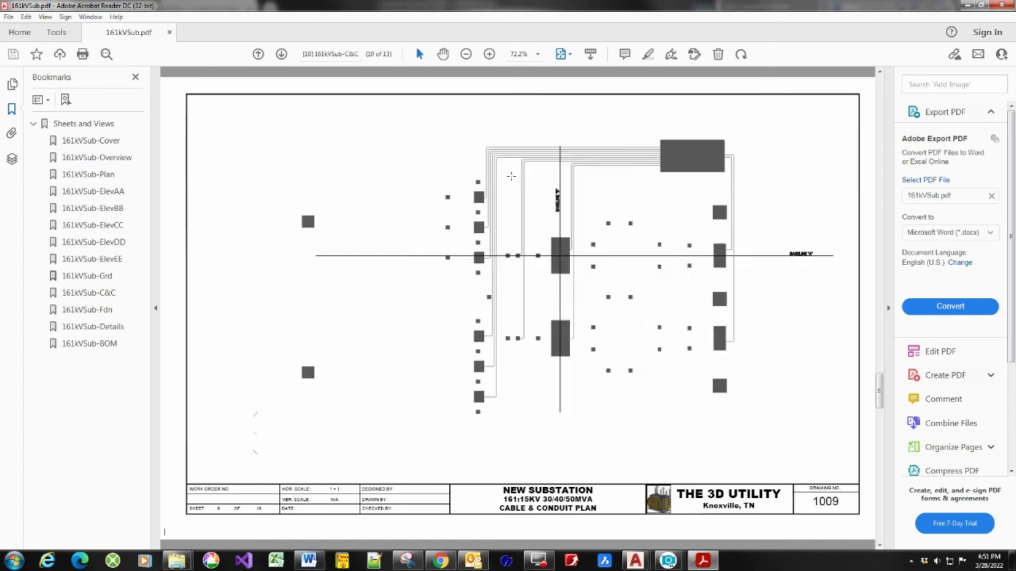
scroll(512, 176, down, 1)
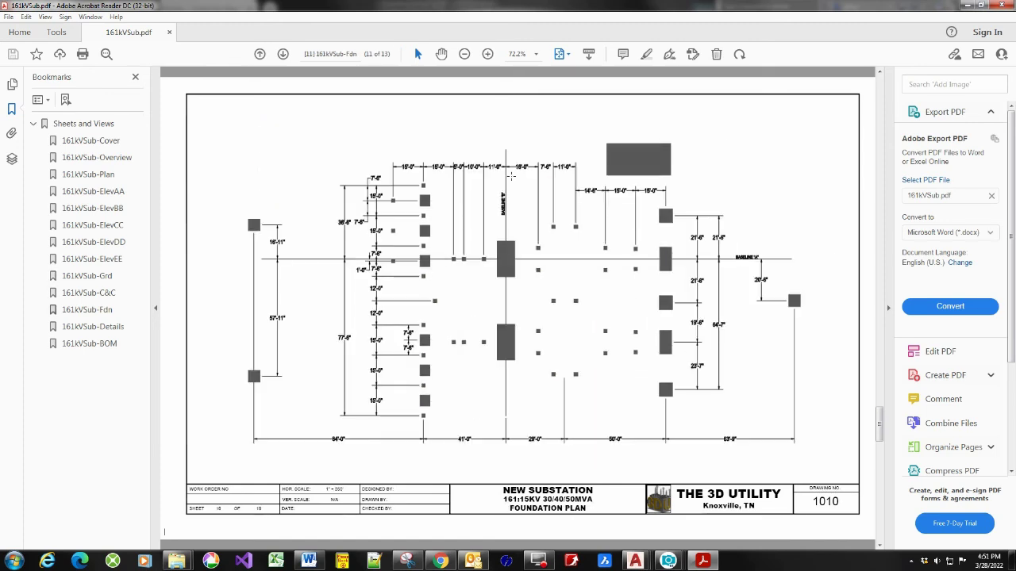
scroll(512, 176, down, 1)
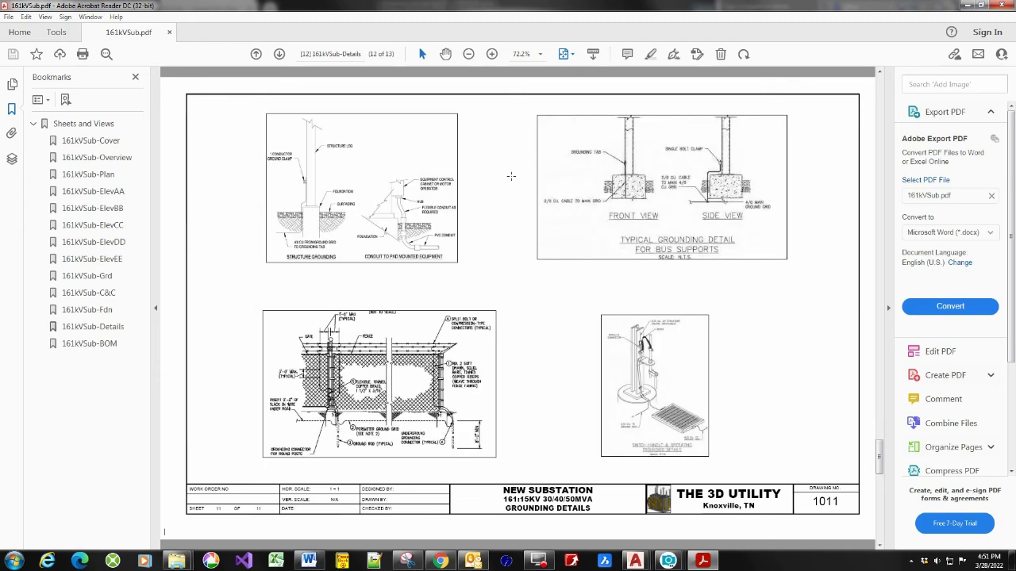
scroll(511, 176, down, 1)
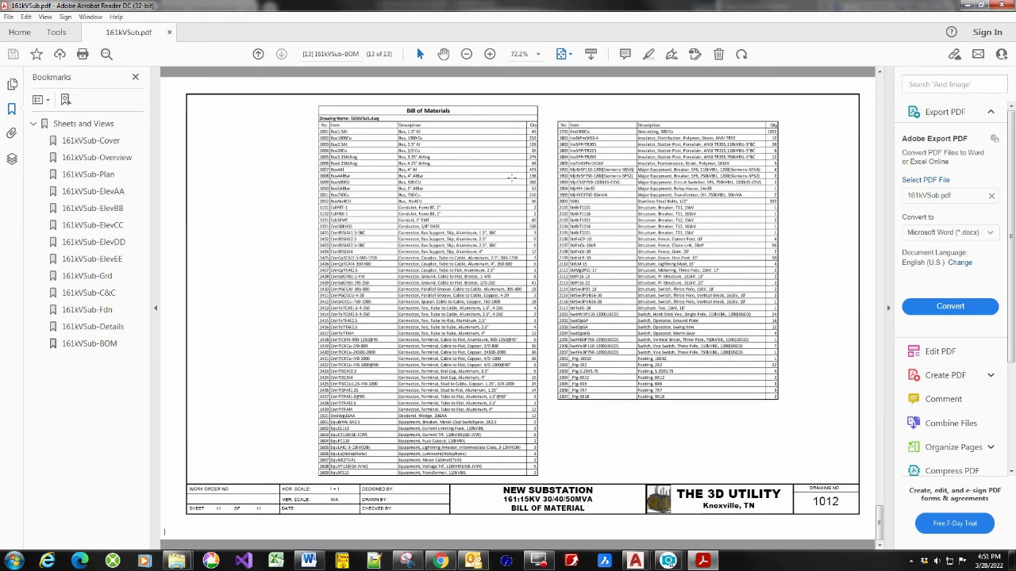
scroll(578, 229, up, 7)
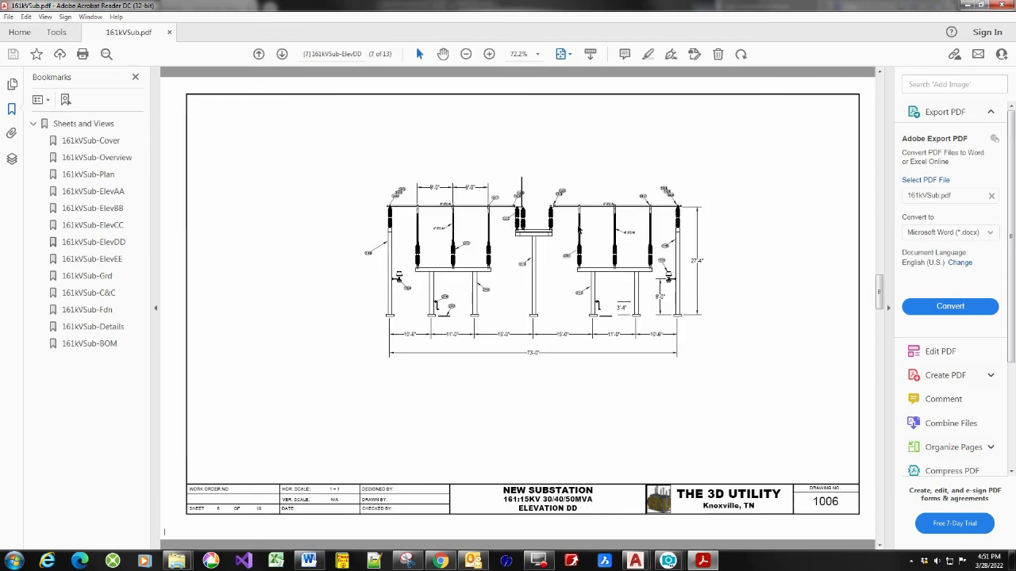
scroll(578, 230, up, 3)
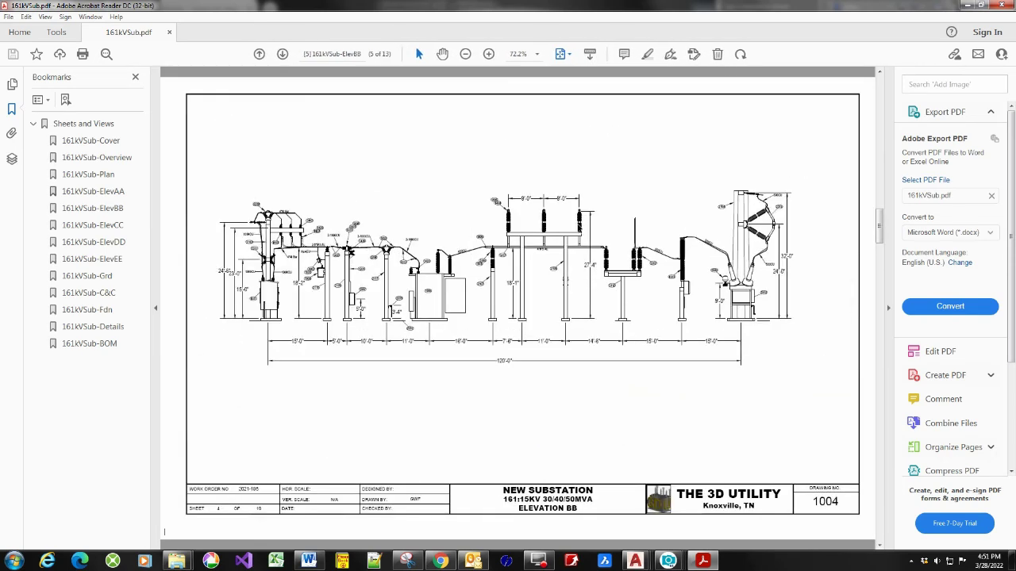
scroll(577, 219, down, 6)
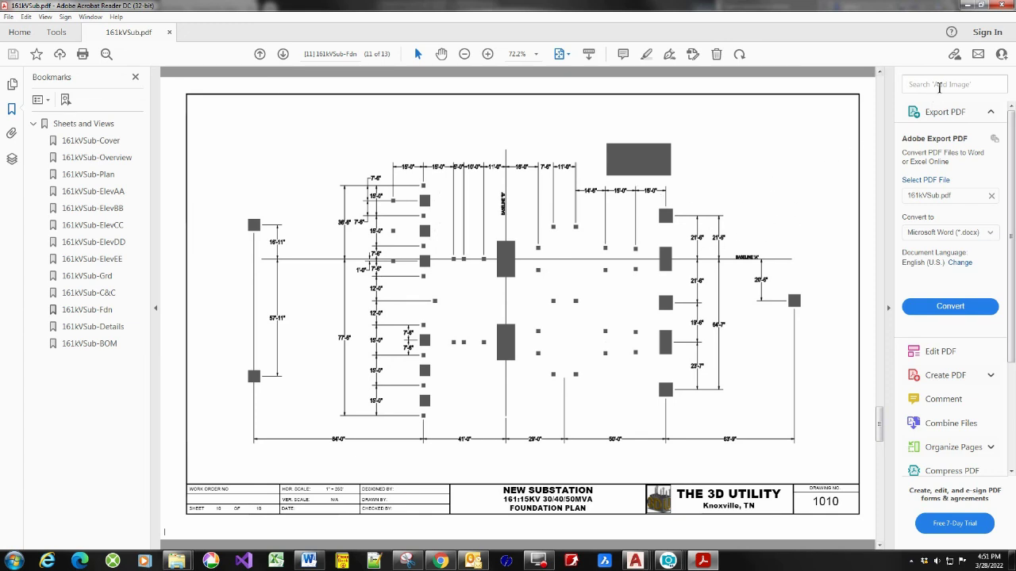
Close the published PDF and return to the substation drawing's model space.
click(1002, 5)
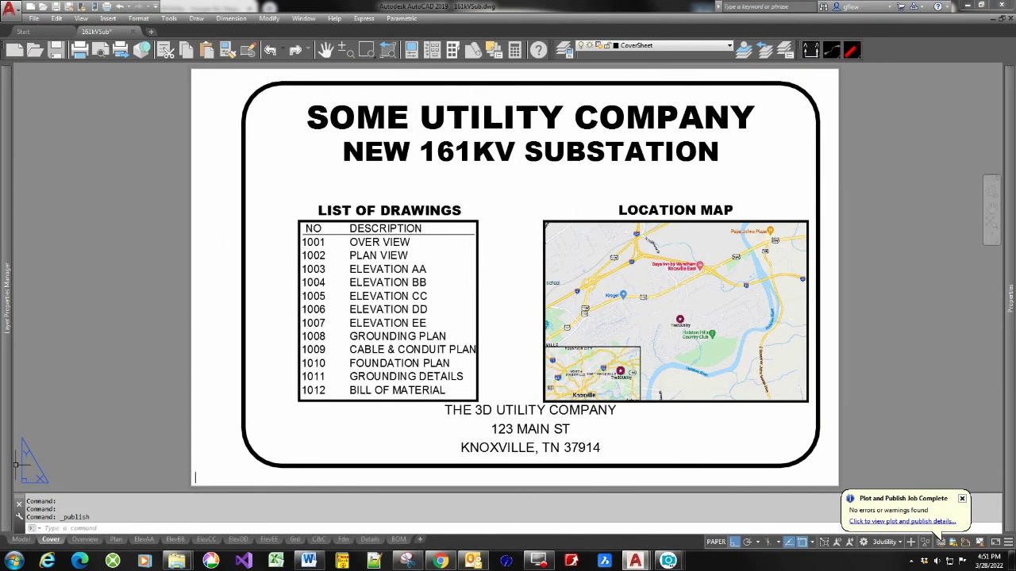
click(20, 539)
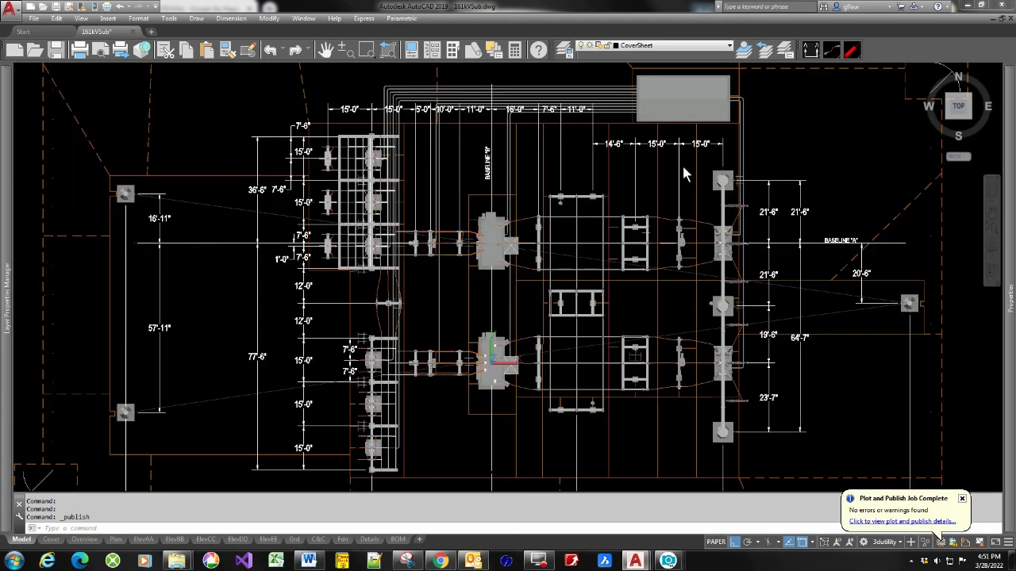
key(Escape)
key(Escape)
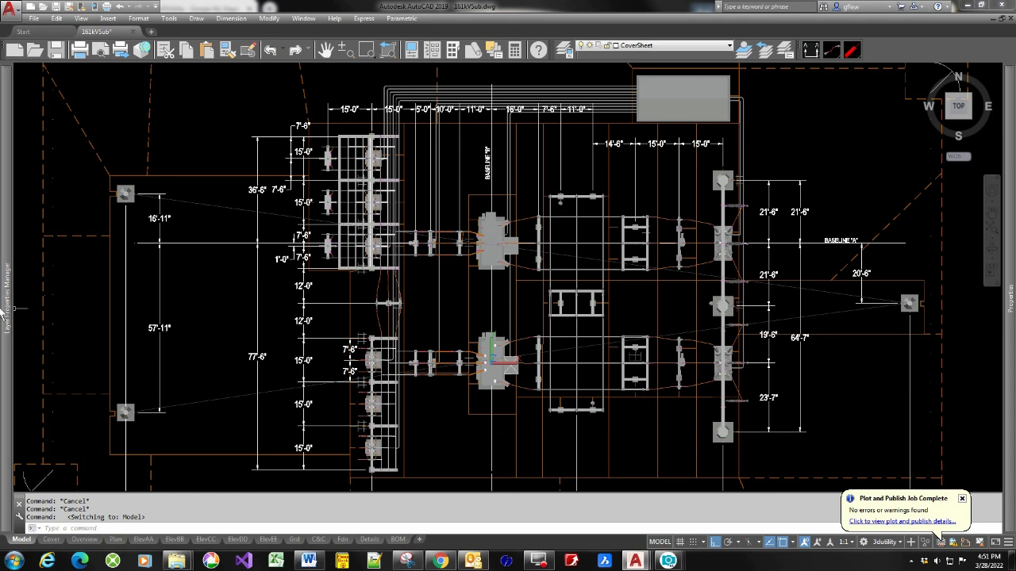
mouse_move(11, 311)
click(486, 332)
mouse_move(486, 332)
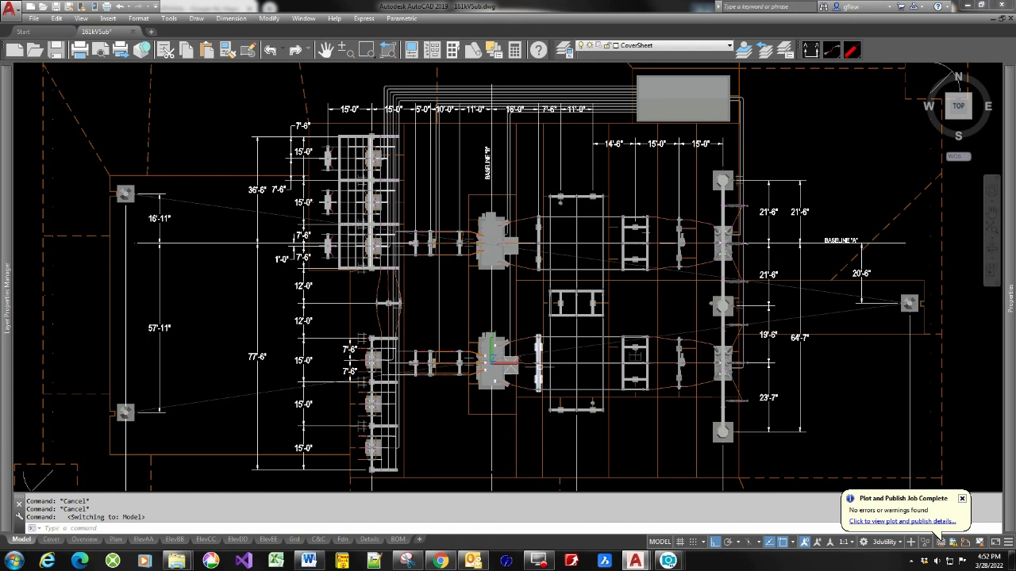
mouse_move(539, 363)
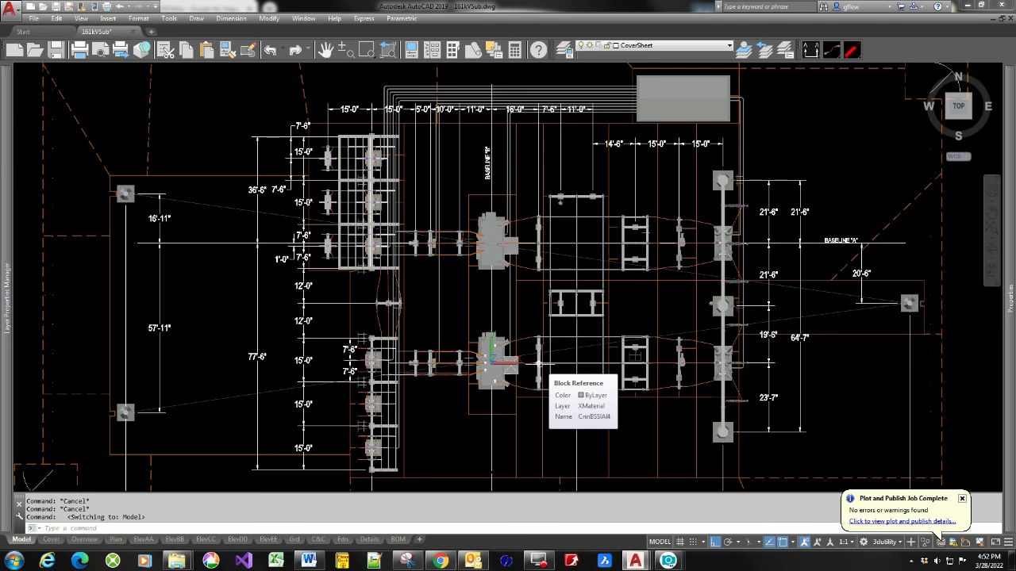
Switch to Chrome to examine The 3D Utility website's Contact form and its Type options, and return to the 161kVSub drawing in AutoCAD.
click(440, 561)
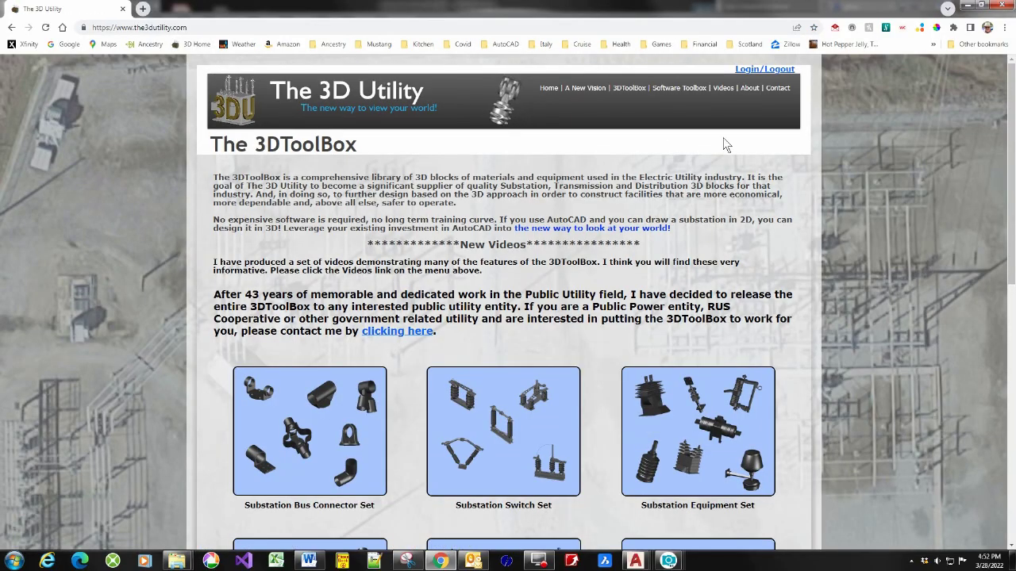
click(776, 89)
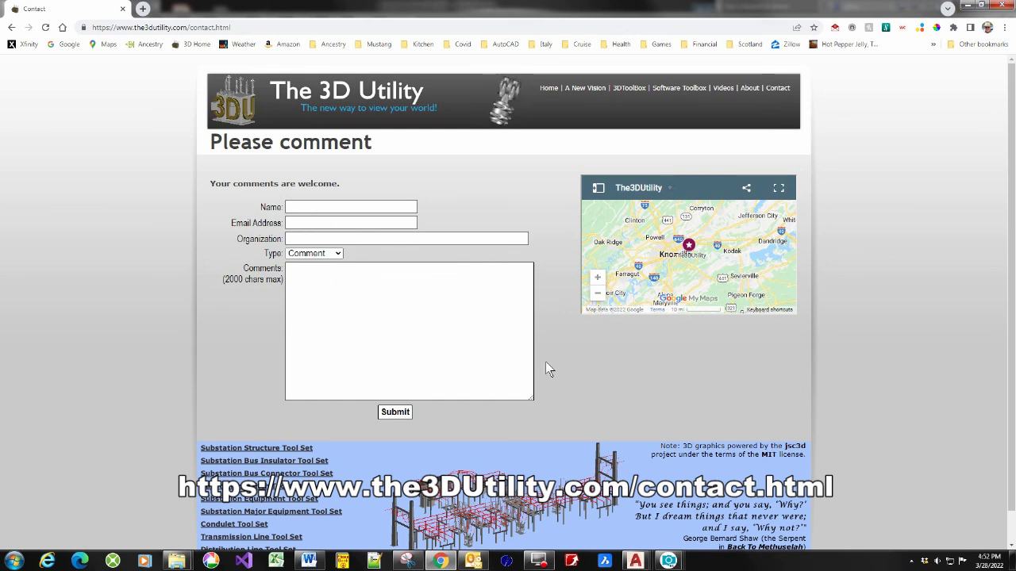
click(338, 256)
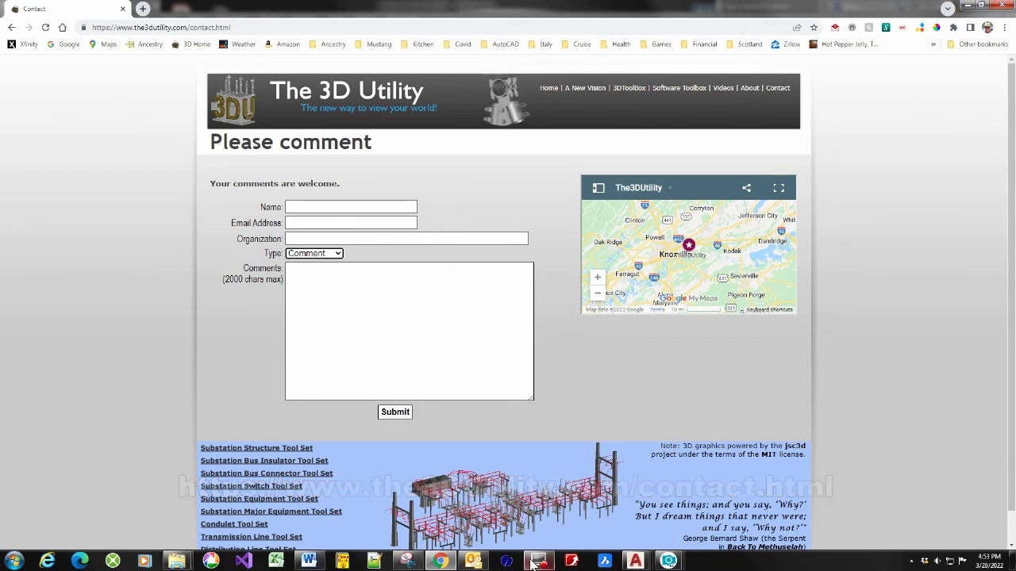
click(635, 561)
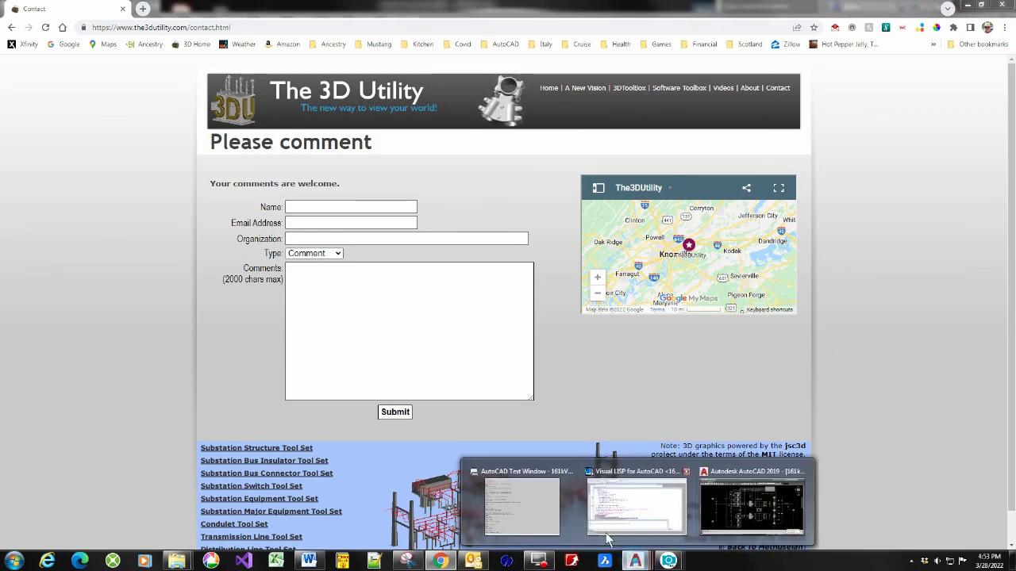
click(718, 503)
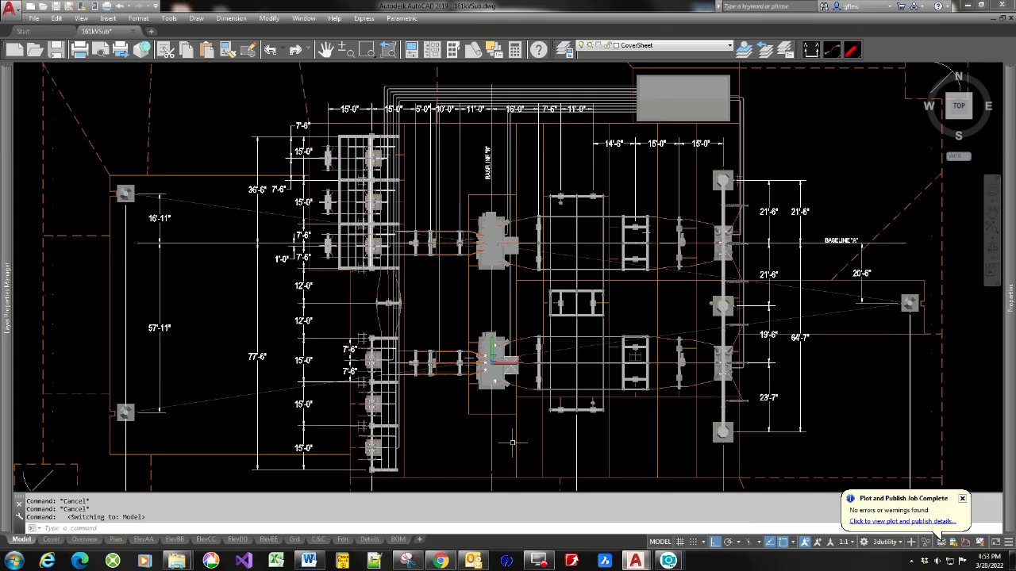